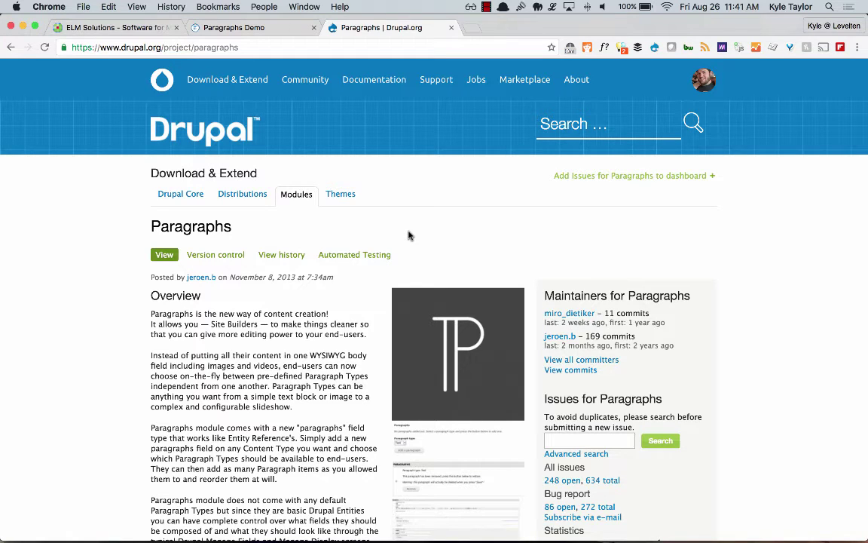
Search the web for "drupalcon paragraphs" in a new browser tab
key(ctrl+t)
text(drupal)
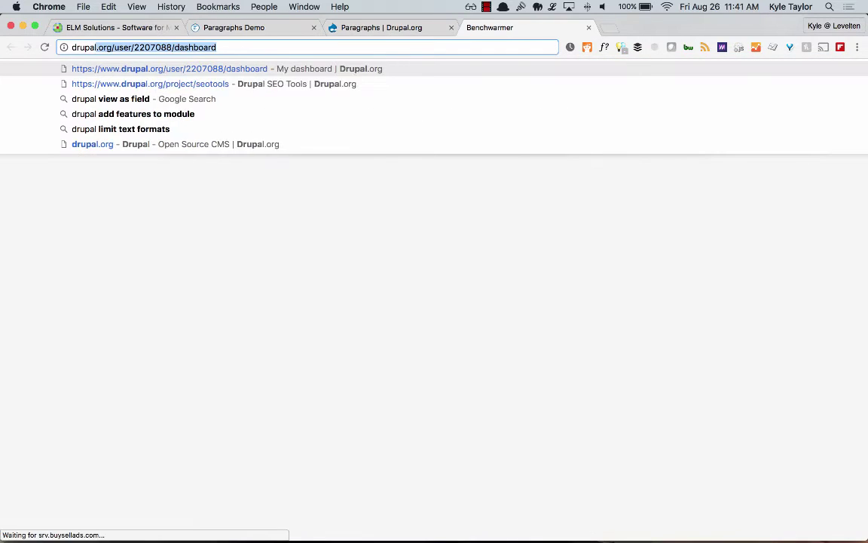
text(con prag)
key(BackSpace)
key(BackSpace)
key(BackSpace)
text(aragraphs)
key(Return)
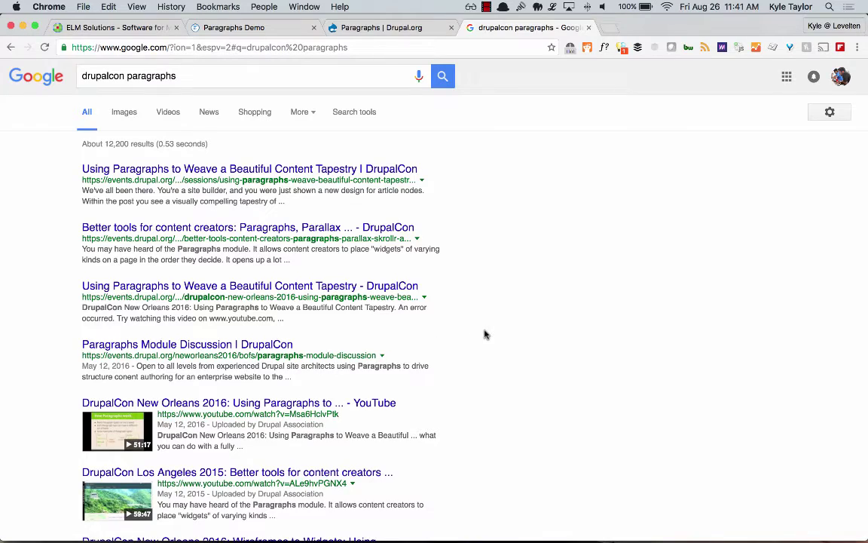
Look through the DrupalCon search results on Paragraphs sessions and close that tab
scroll(485, 333, down, 4)
scroll(484, 333, down, 2)
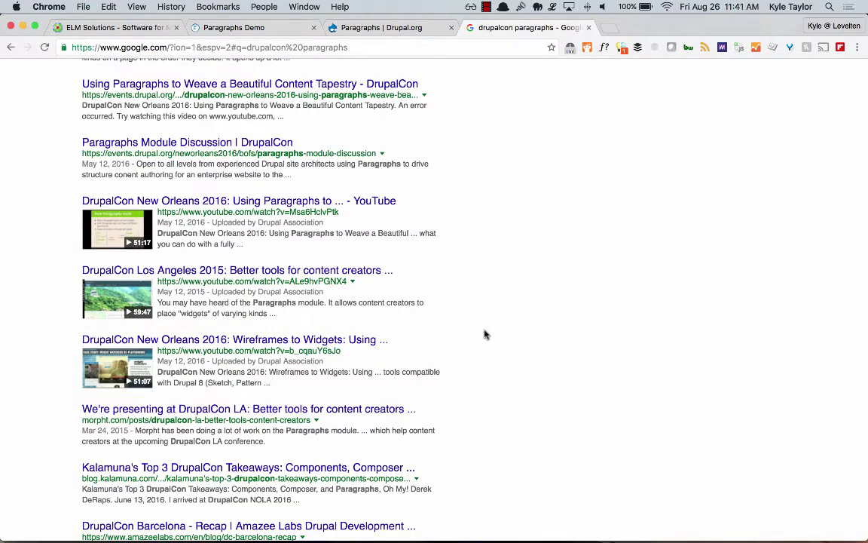
scroll(484, 333, up, 2)
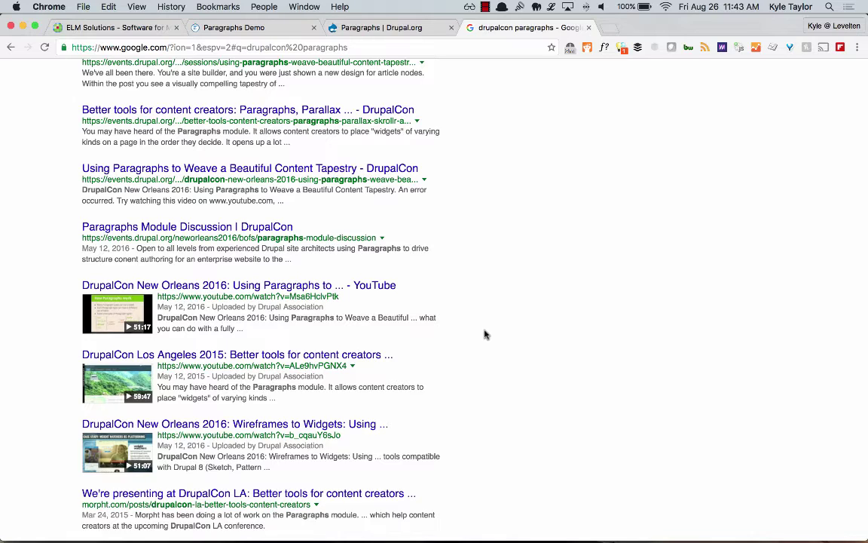
click(589, 28)
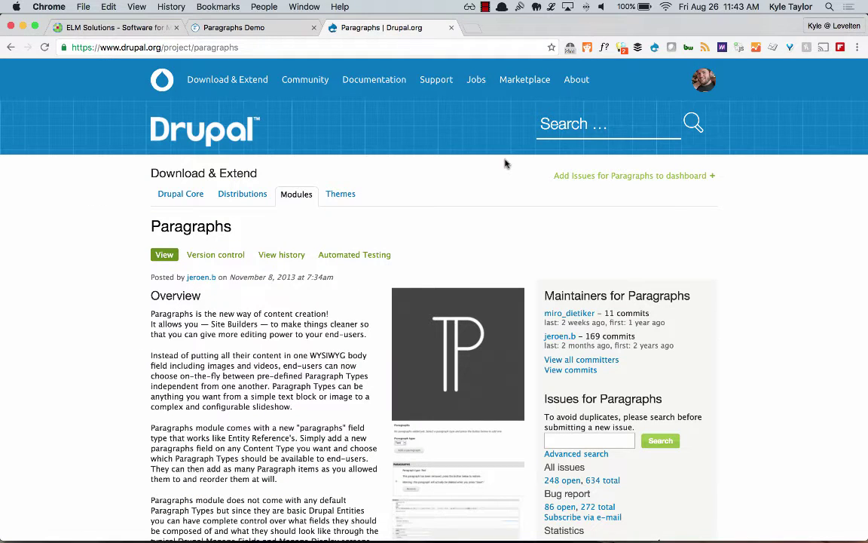
Review the Paragraphs module overview on its project page and open the screenshot paragraph1.png at full size
scroll(422, 368, down, 2)
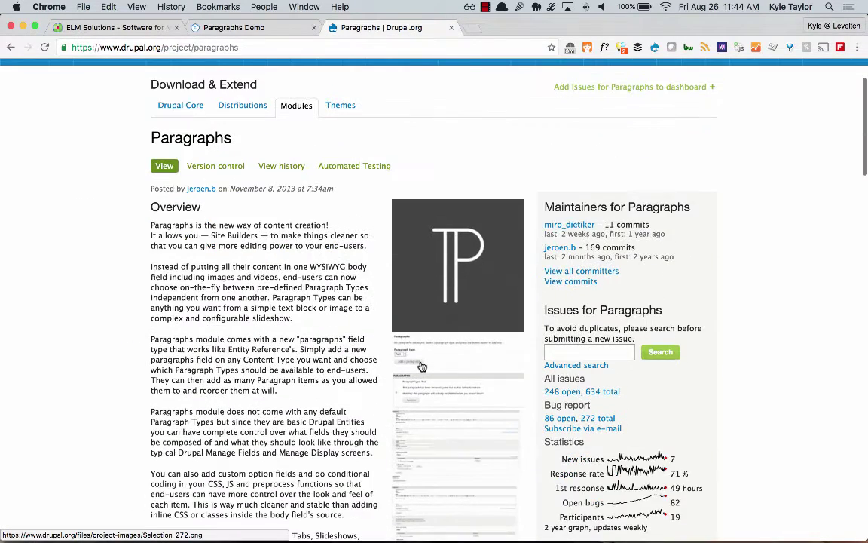
scroll(422, 365, down, 3)
scroll(336, 314, up, 5)
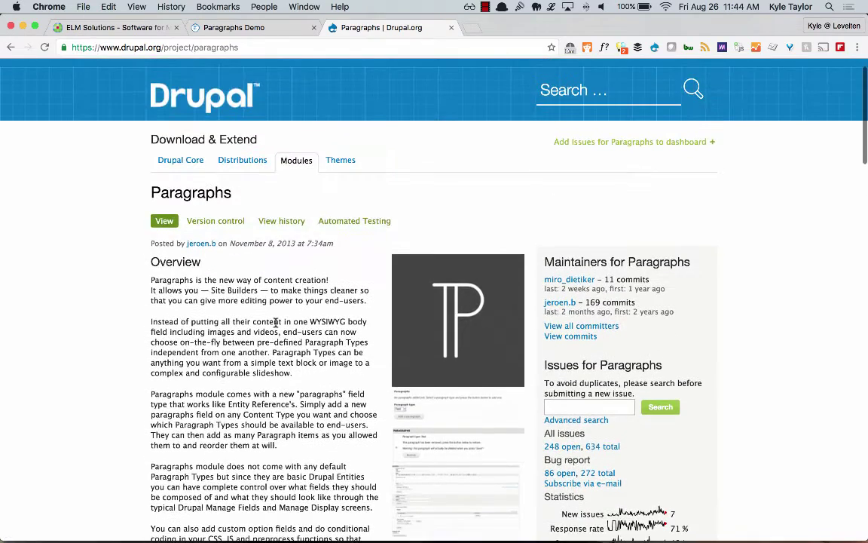
scroll(275, 322, down, 3)
click(450, 401)
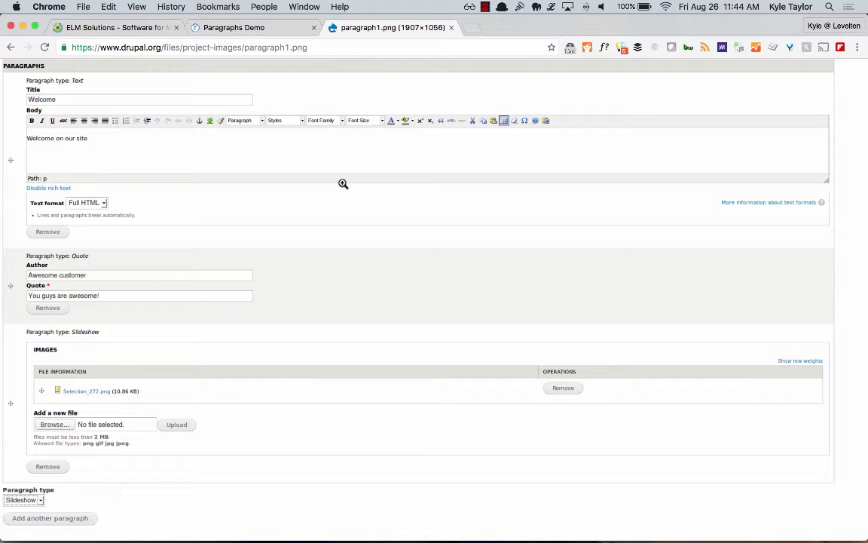
Switch to the Paragraphs Demo site and examine its homepage sections, including the highlights and the slideshow
click(263, 27)
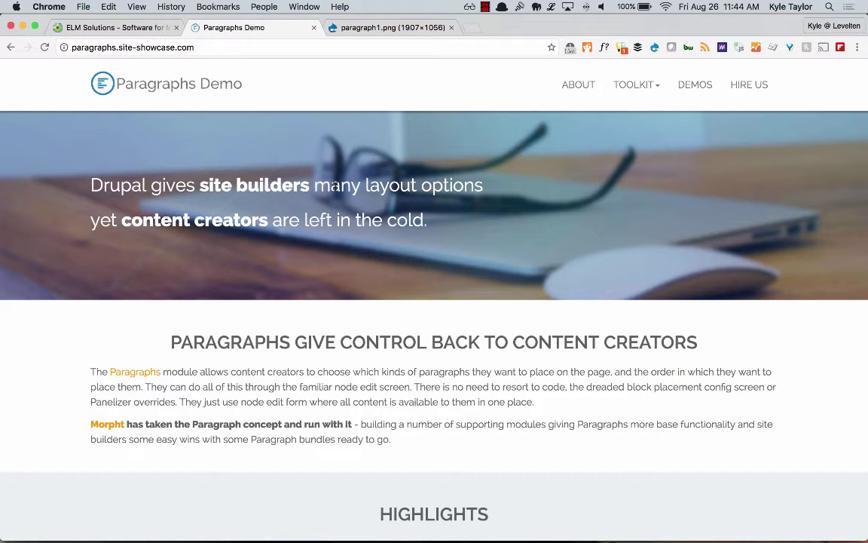
scroll(494, 265, down, 10)
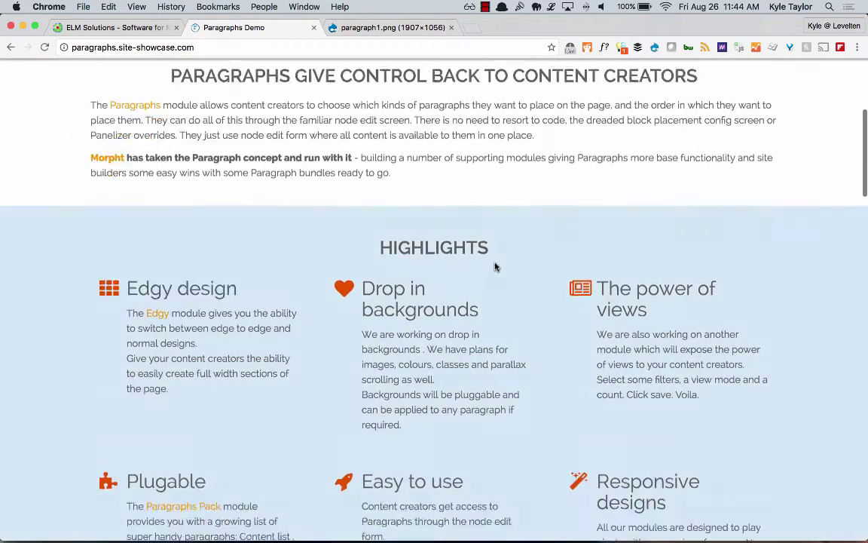
scroll(494, 266, down, 10)
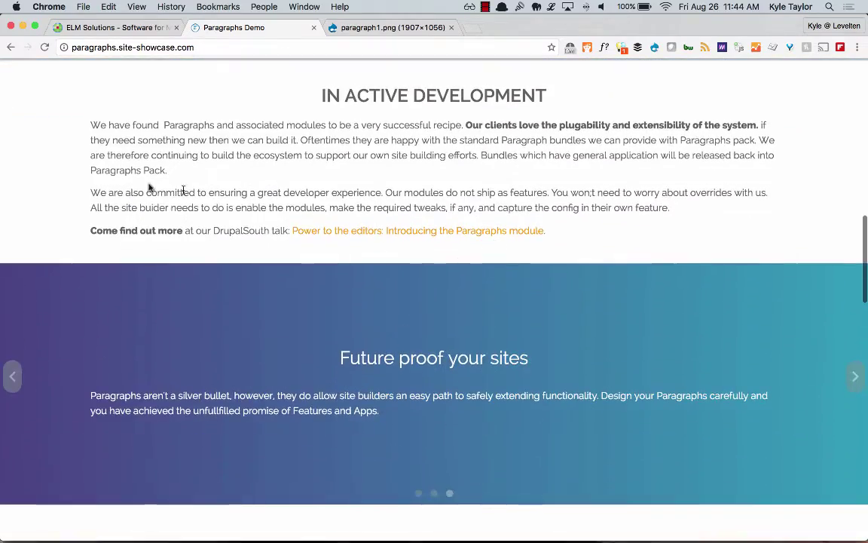
scroll(286, 230, down, 9)
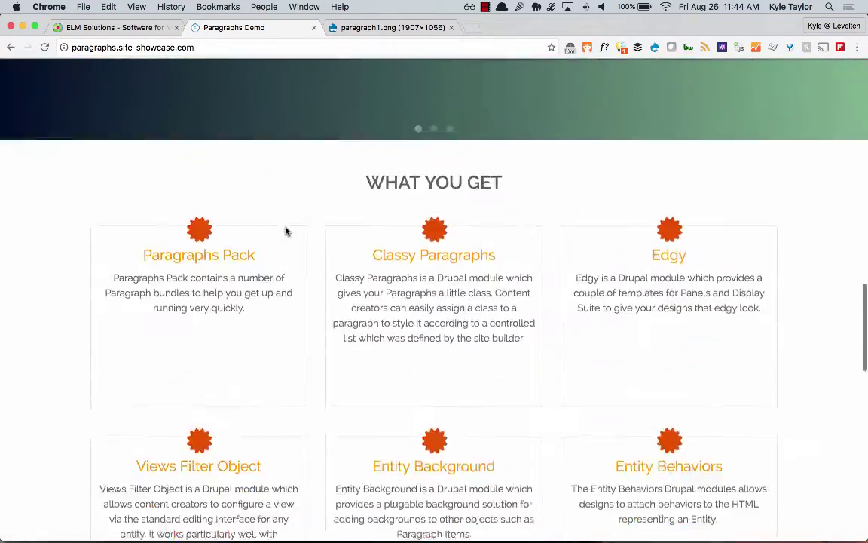
scroll(286, 231, up, 8)
scroll(286, 231, down, 4)
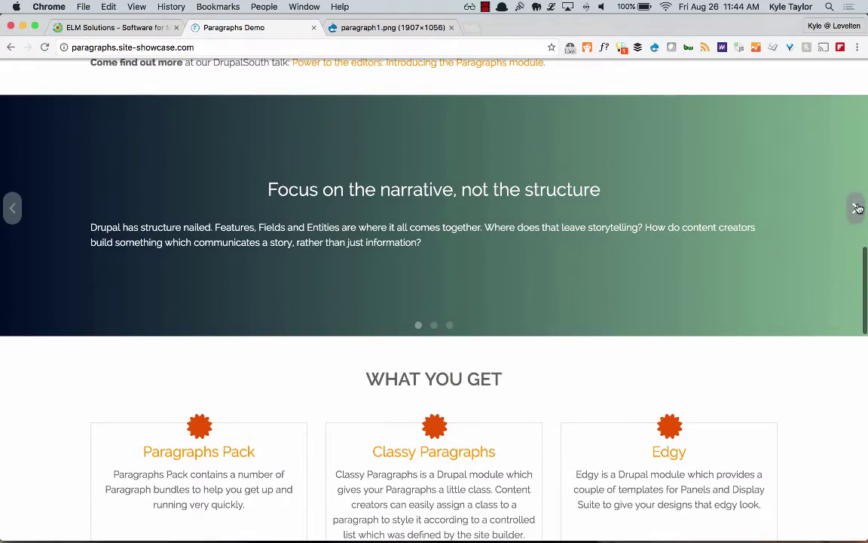
scroll(588, 216, up, 10)
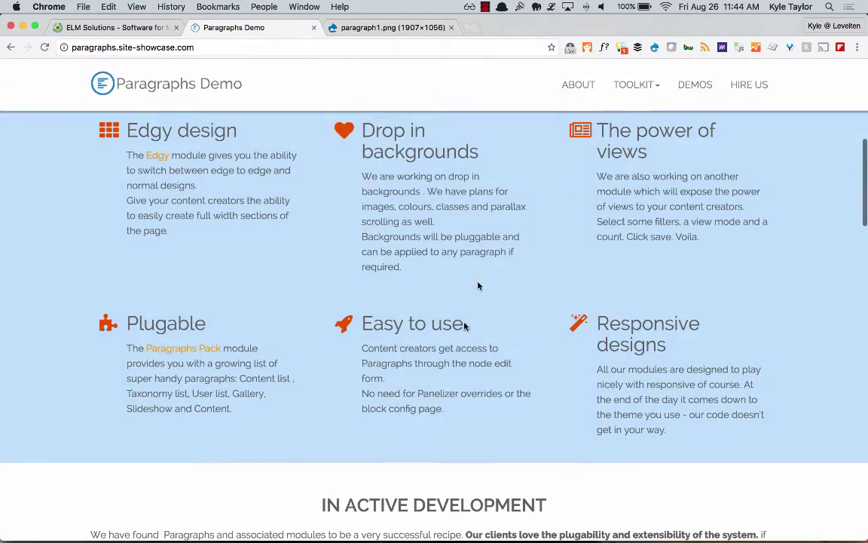
scroll(452, 329, up, 5)
scroll(451, 333, down, 2)
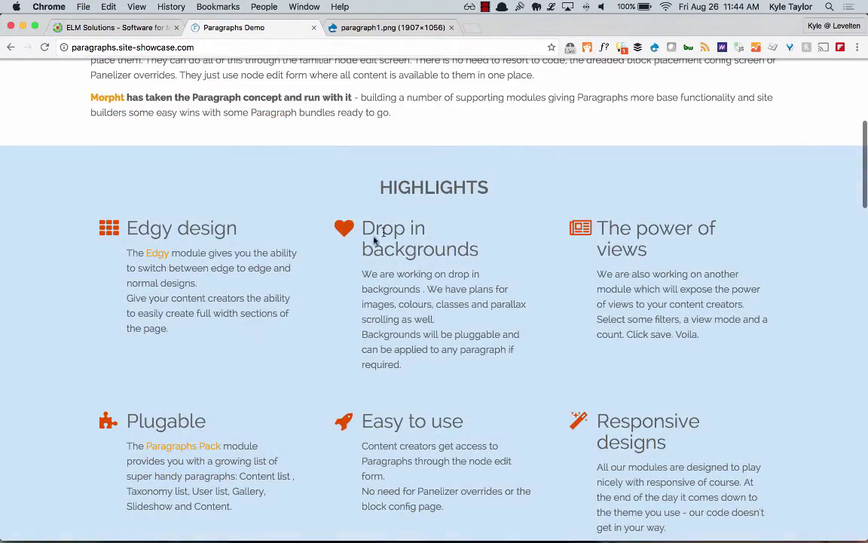
scroll(330, 278, down, 5)
Examine the supporting modules under "What You Get" on the Paragraphs Demo homepage, from Paragraphs Pack to Paragraphs Nav
scroll(329, 278, down, 20)
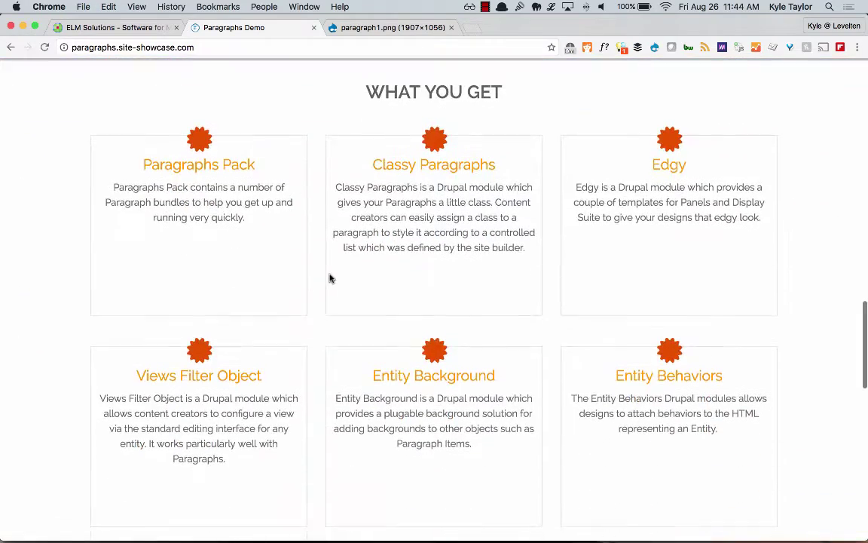
scroll(399, 298, down, 2)
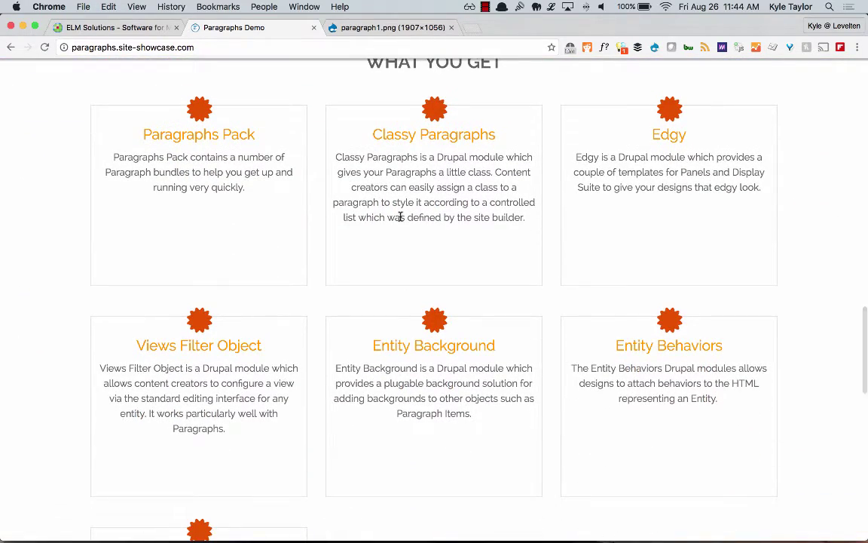
scroll(401, 372, down, 5)
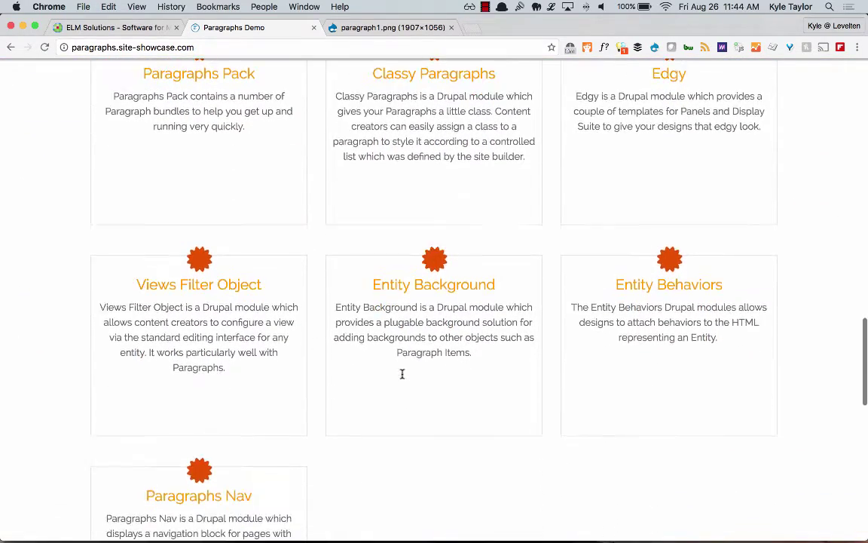
scroll(401, 373, up, 4)
scroll(400, 373, up, 1)
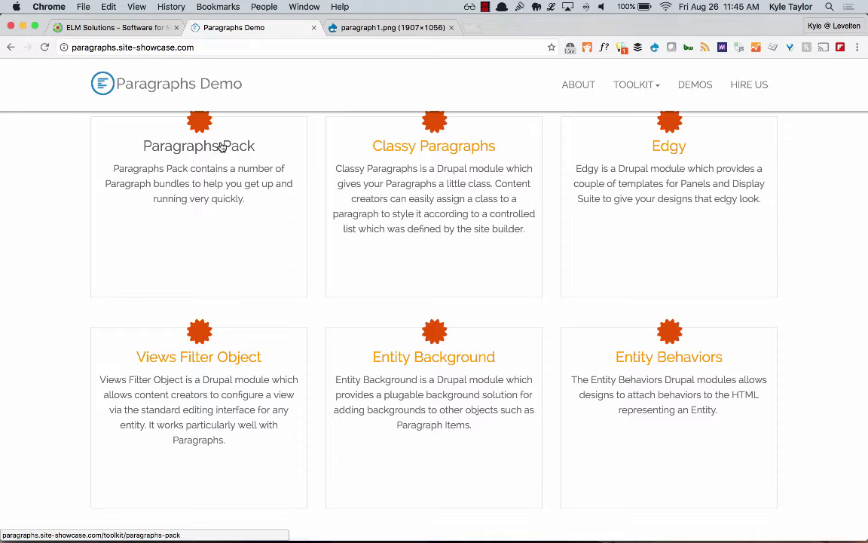
scroll(221, 146, up, 1)
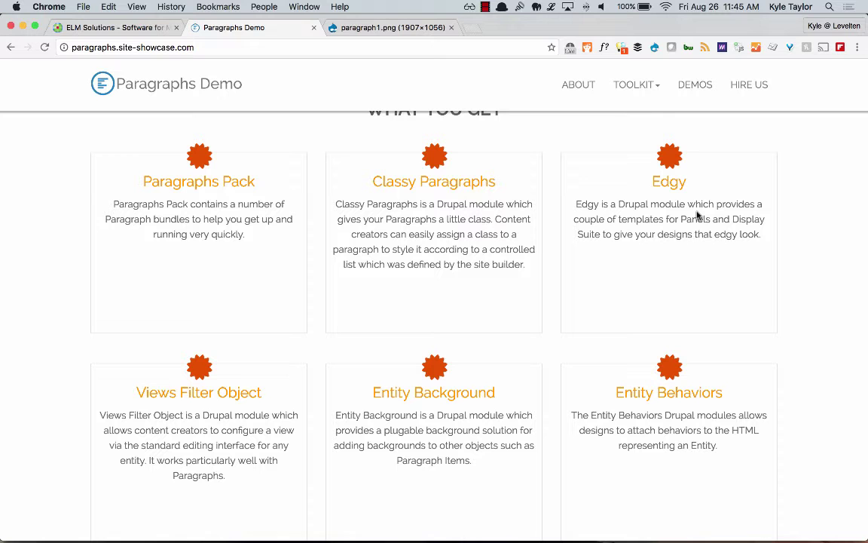
scroll(697, 216, down, 3)
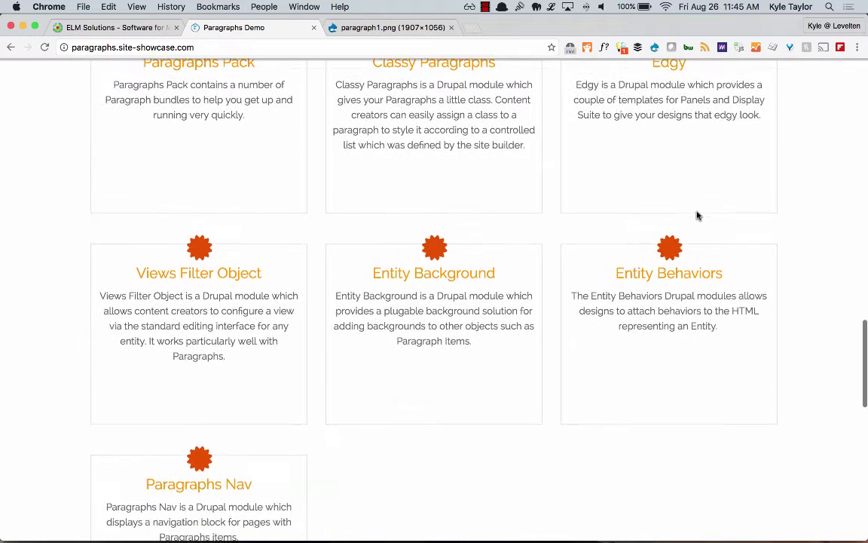
scroll(697, 216, up, 1)
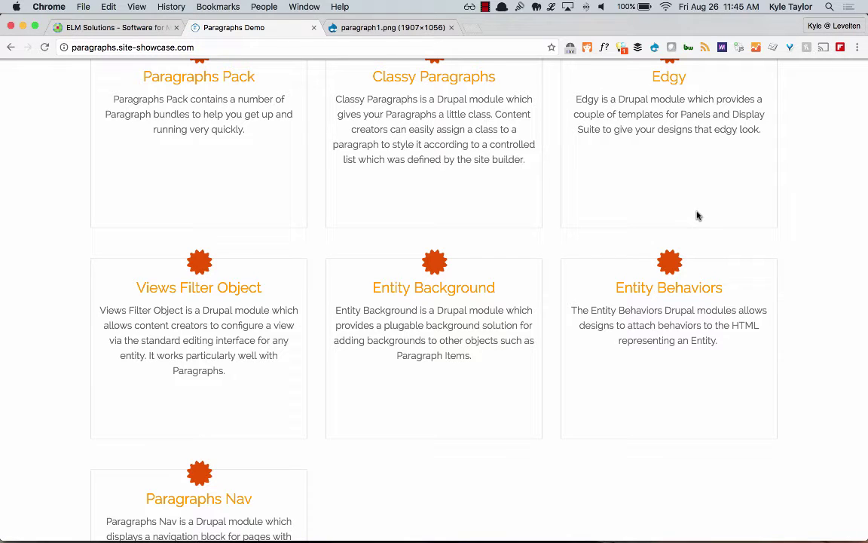
scroll(642, 244, down, 2)
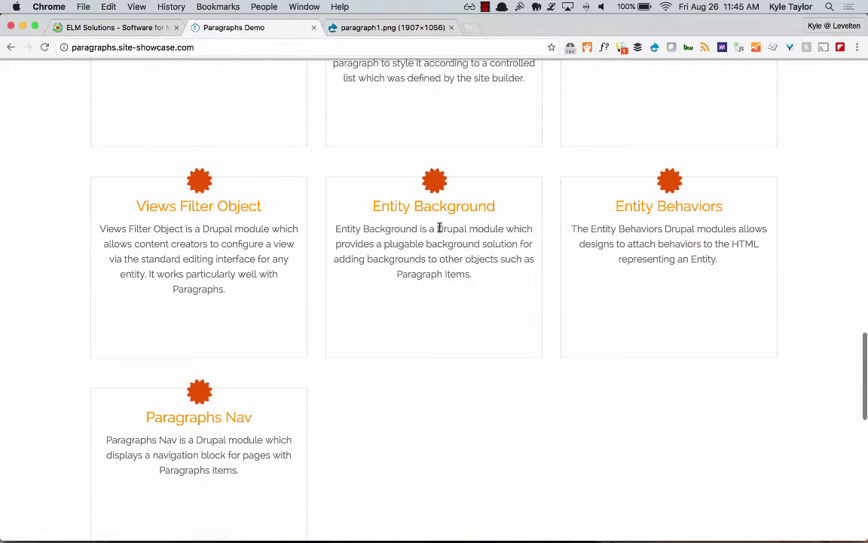
scroll(411, 275, up, 1)
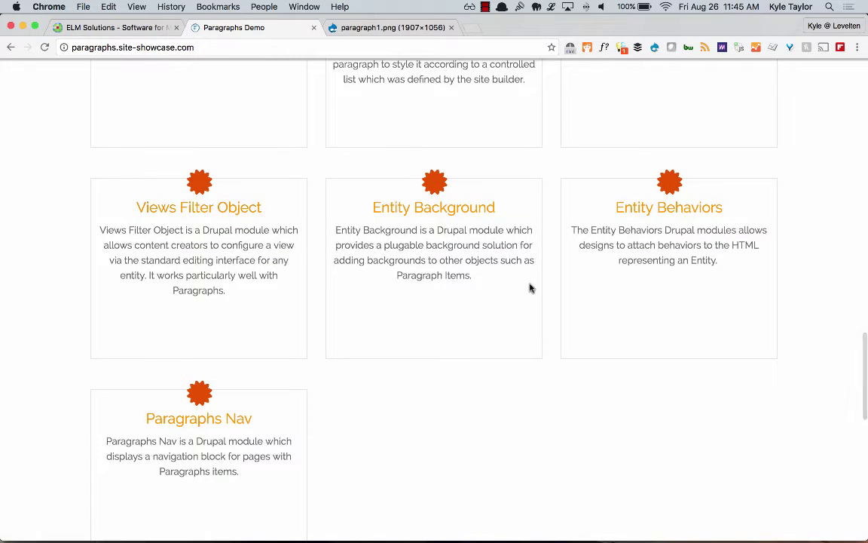
scroll(529, 288, up, 5)
scroll(529, 287, up, 8)
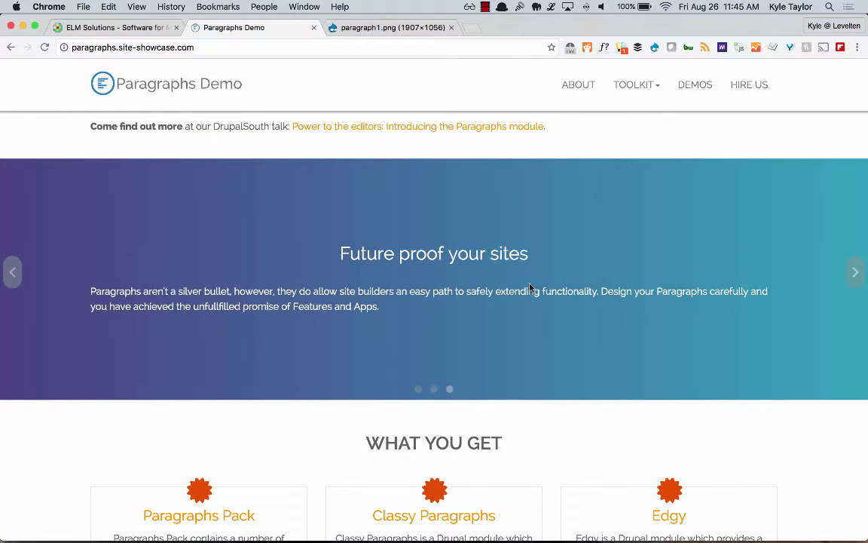
Switch to the ELM Solutions homepage and reduce the page zoom to 67%
click(120, 28)
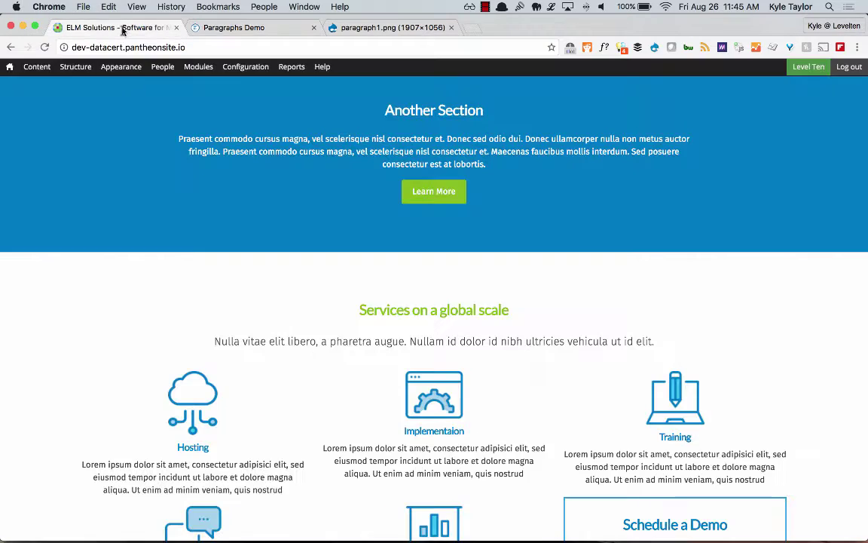
scroll(148, 328, up, 10)
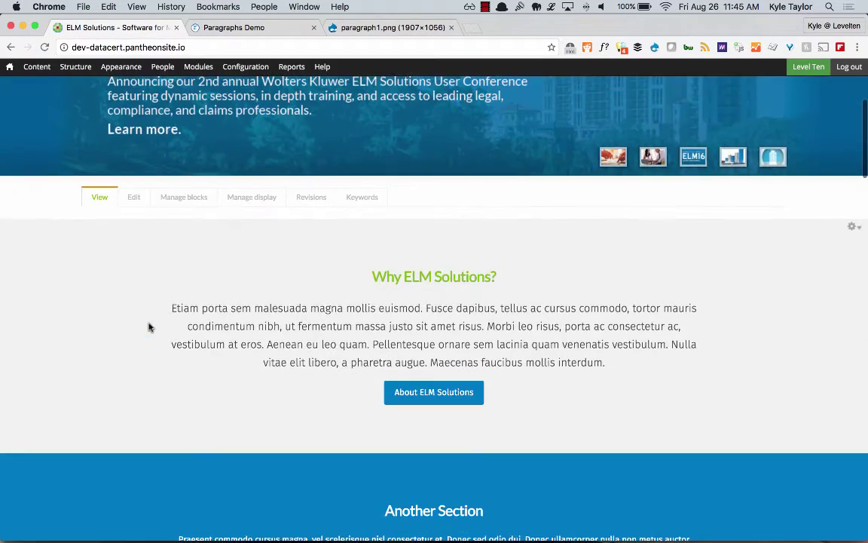
key(super+minus)
key(super+minus)
key(super+minus)
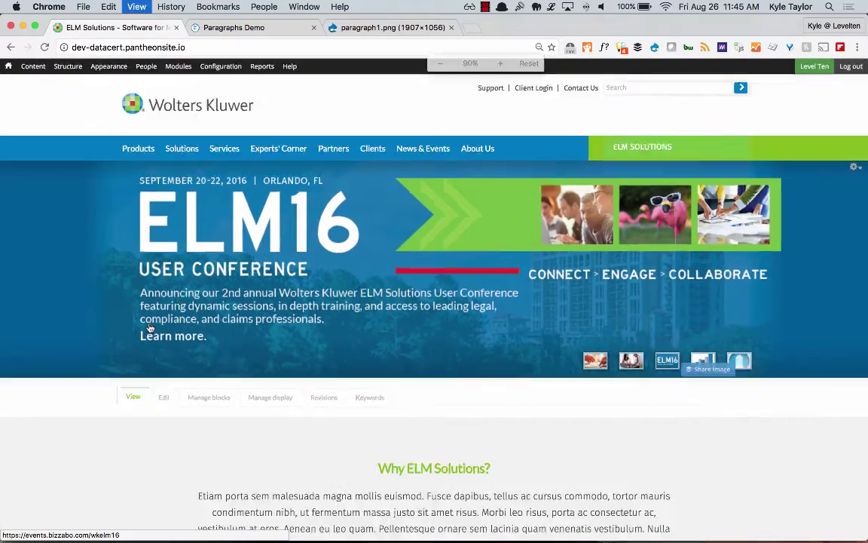
key(super+minus)
Examine the stacked content sections of the ELM Solutions homepage, from "Why ELM Solutions?" down to "Experts' Corner"
scroll(148, 327, down, 5)
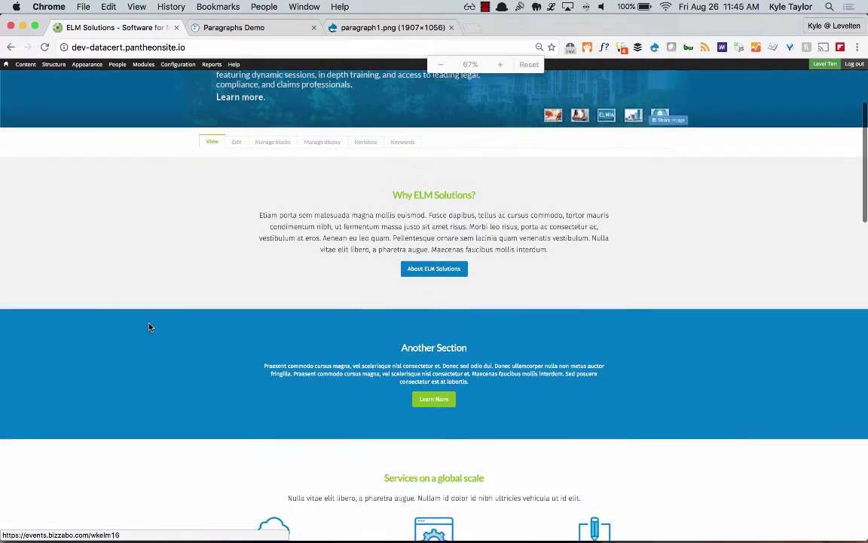
scroll(148, 328, down, 15)
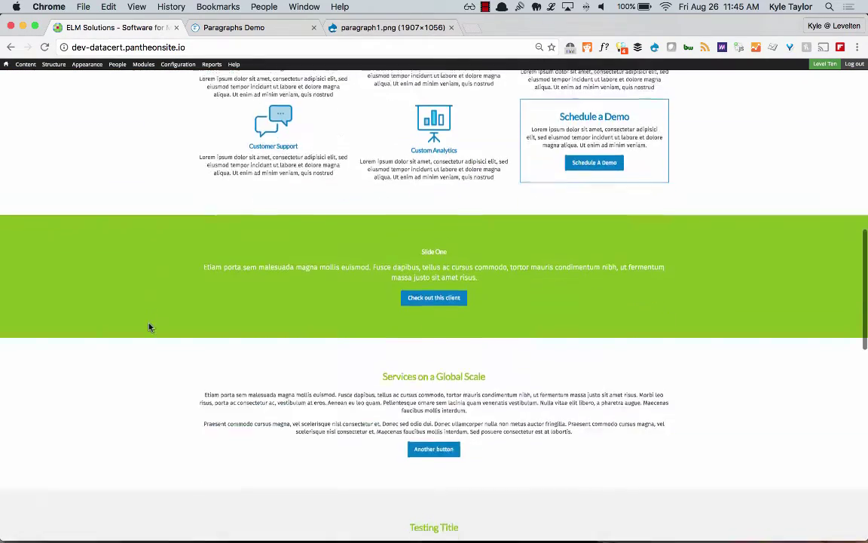
scroll(149, 327, down, 6)
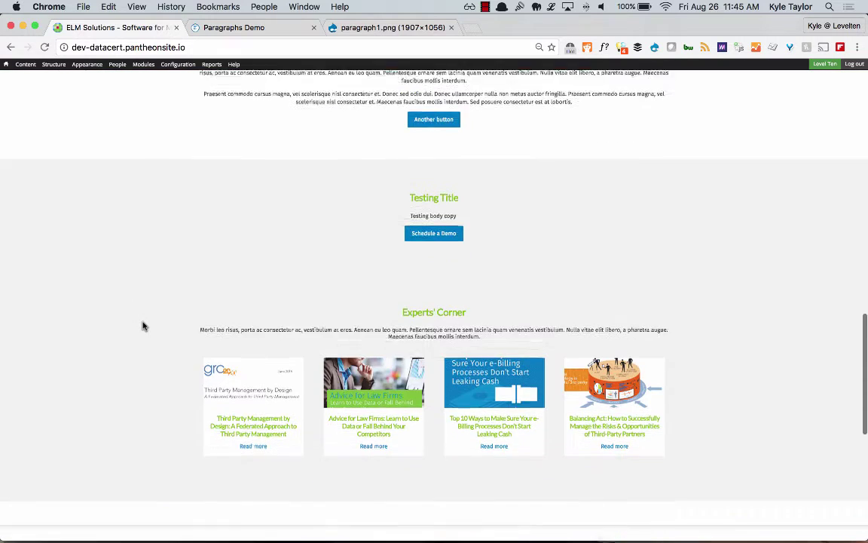
scroll(143, 326, up, 10)
scroll(143, 325, down, 5)
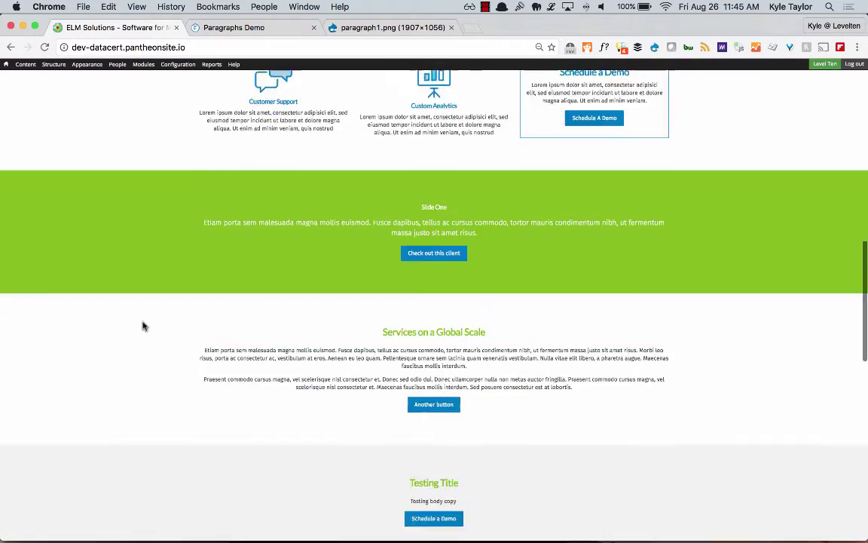
scroll(144, 326, up, 2)
Reload the ELM Solutions homepage and check the green slideshow section and the services grid above it
key(super+r)
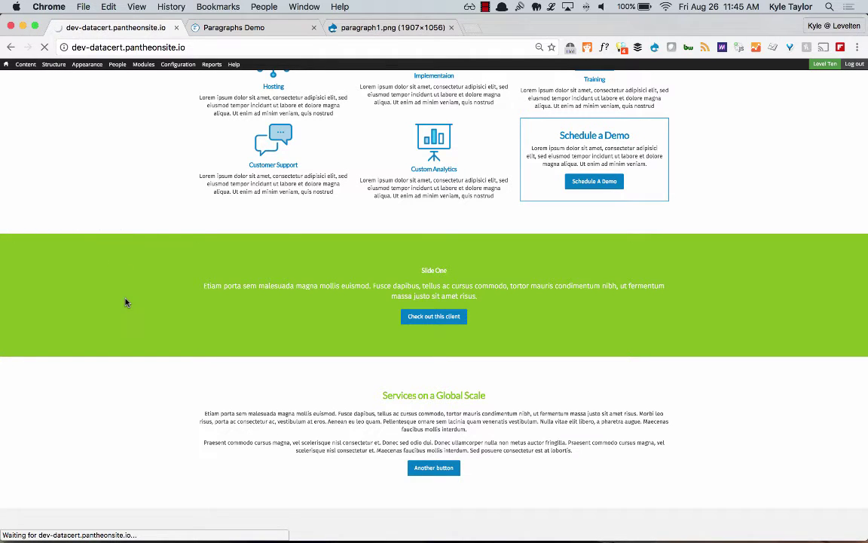
scroll(126, 303, down, 1)
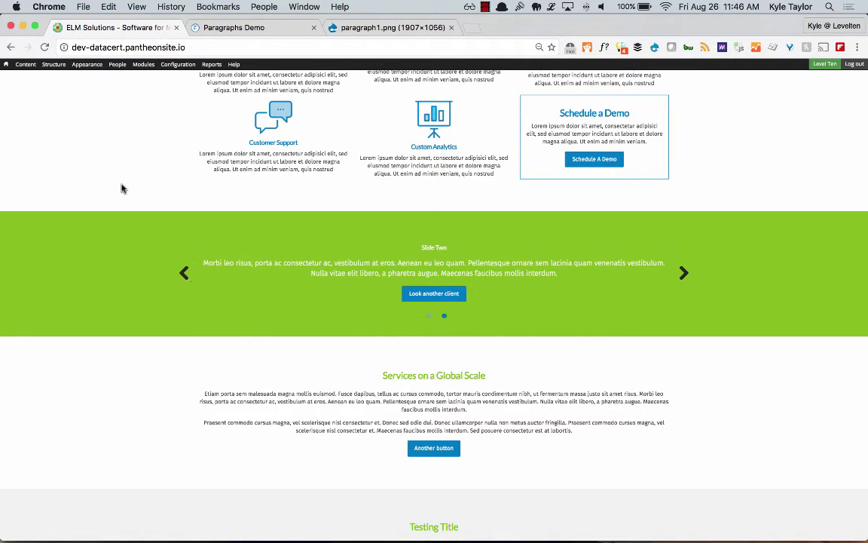
scroll(123, 189, up, 5)
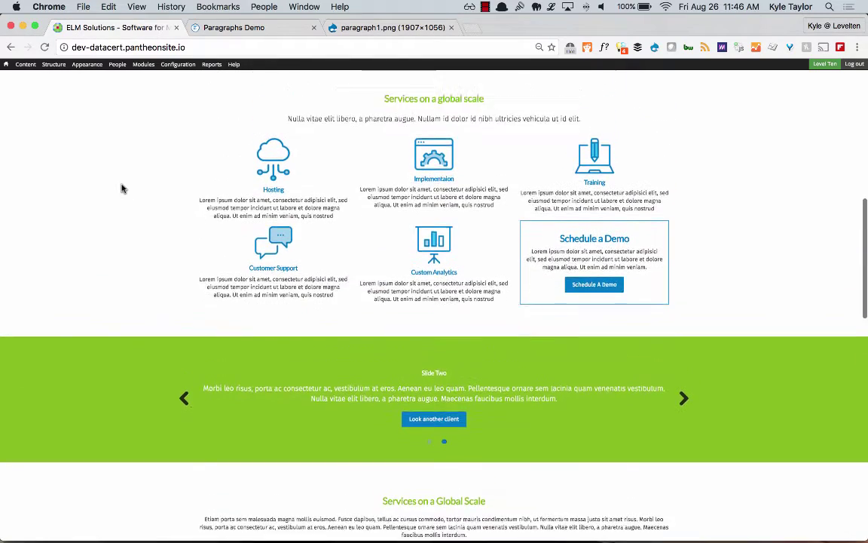
Examine the homepage's services grid and text sections, and advance the green slideshow through its two slides
scroll(123, 188, down, 5)
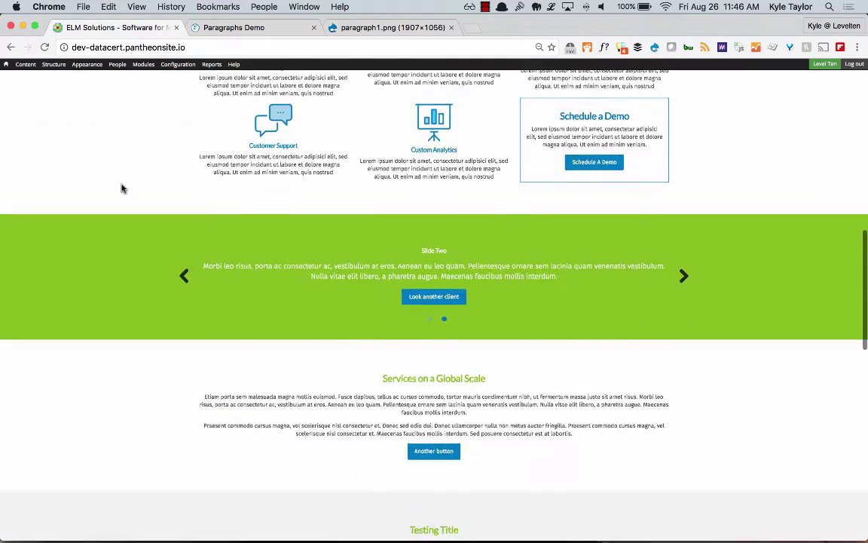
scroll(123, 189, up, 8)
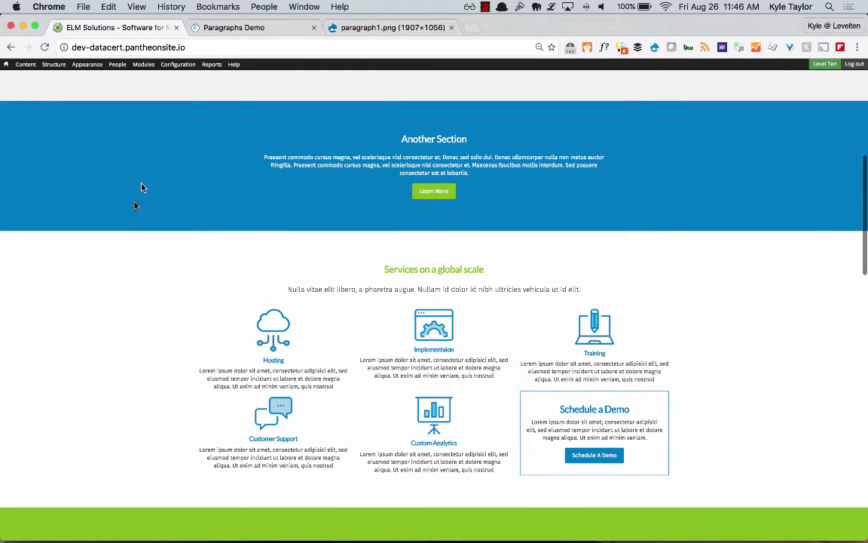
scroll(269, 219, down, 7)
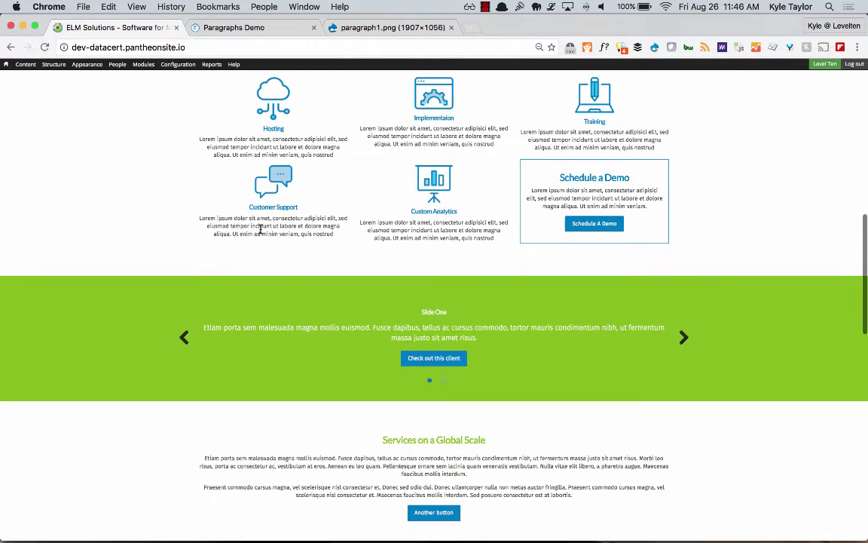
click(678, 345)
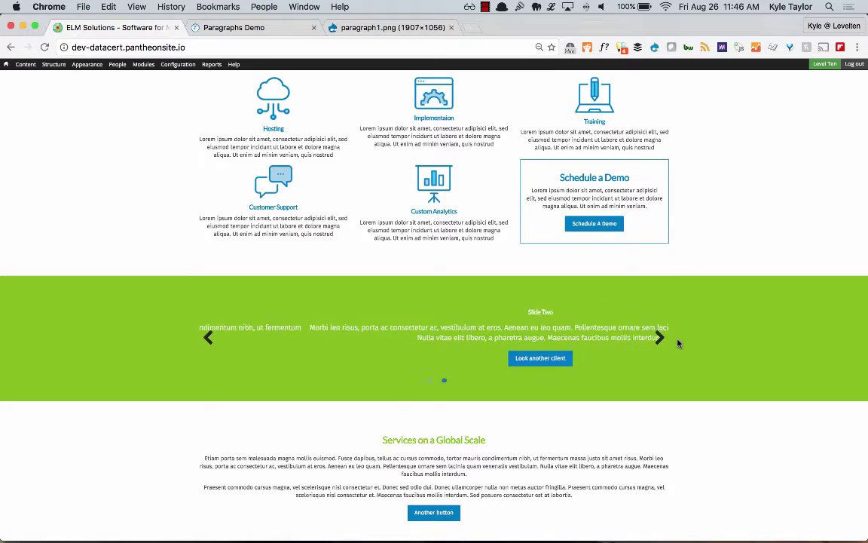
click(678, 344)
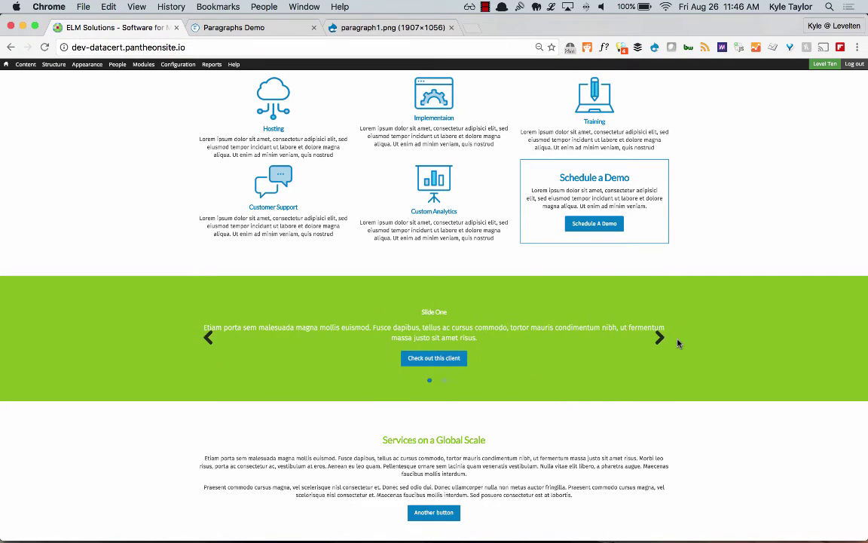
scroll(708, 344, down, 3)
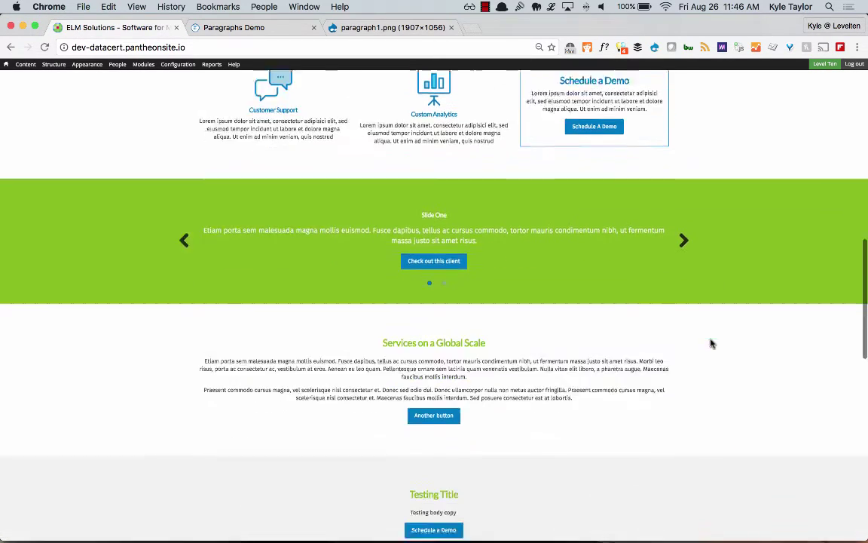
scroll(711, 344, up, 2)
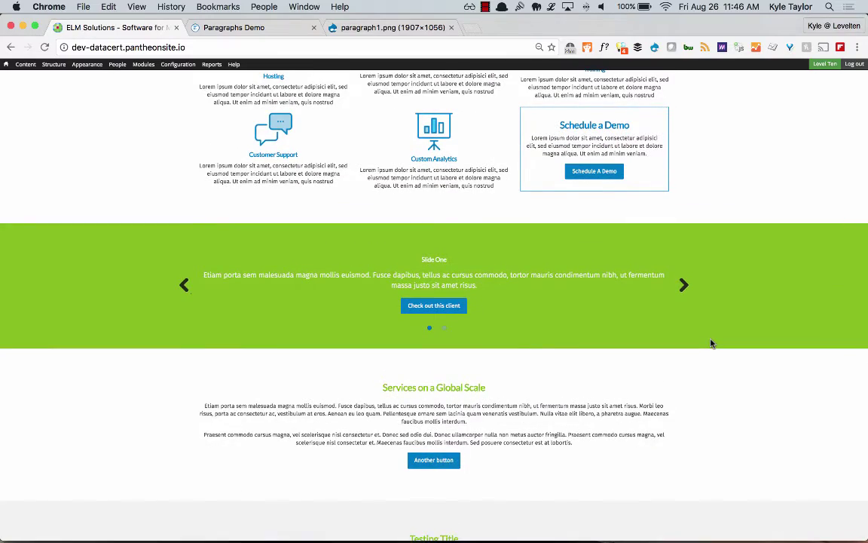
scroll(711, 344, up, 10)
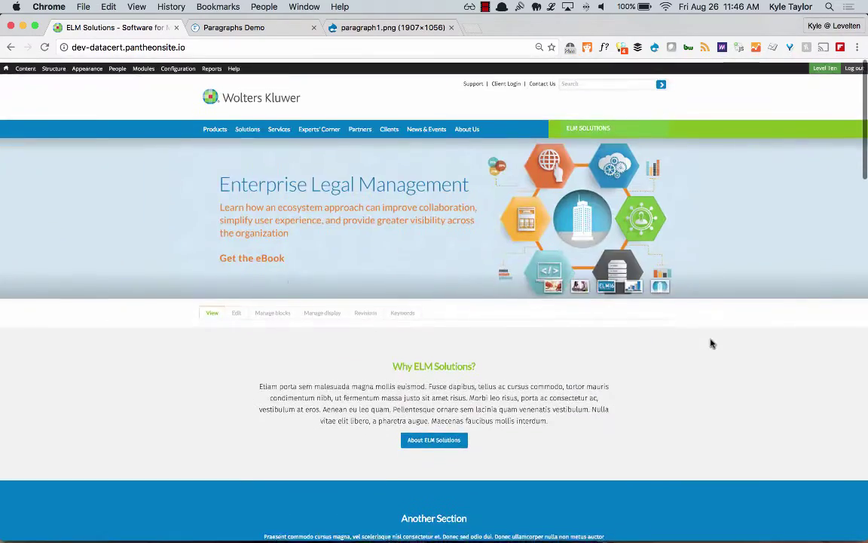
Reset the page zoom to its default and open the Paragraph Bundles administration page in a new browser tab
key(super+r)
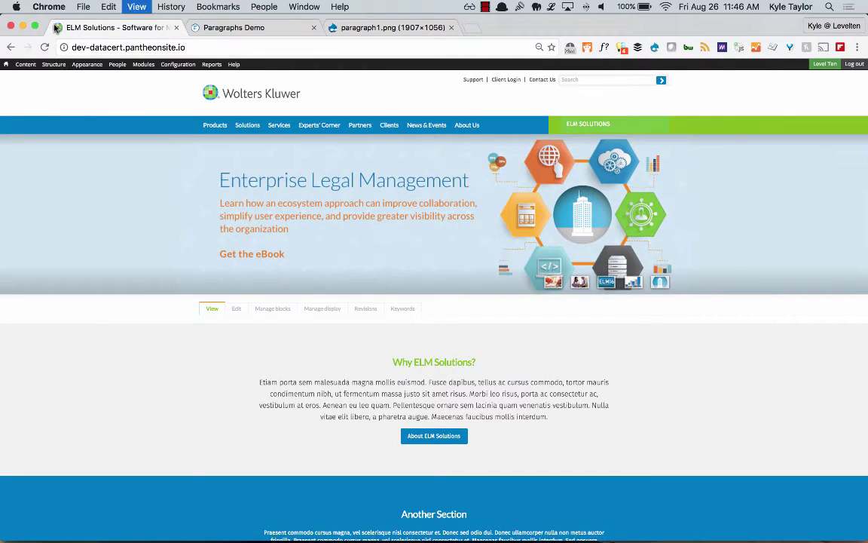
mouse_move(76, 66)
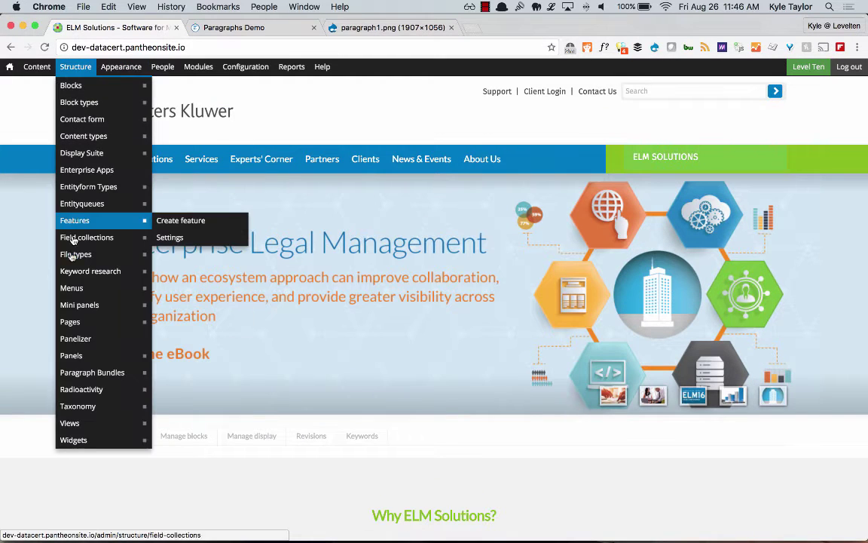
super+click(82, 368)
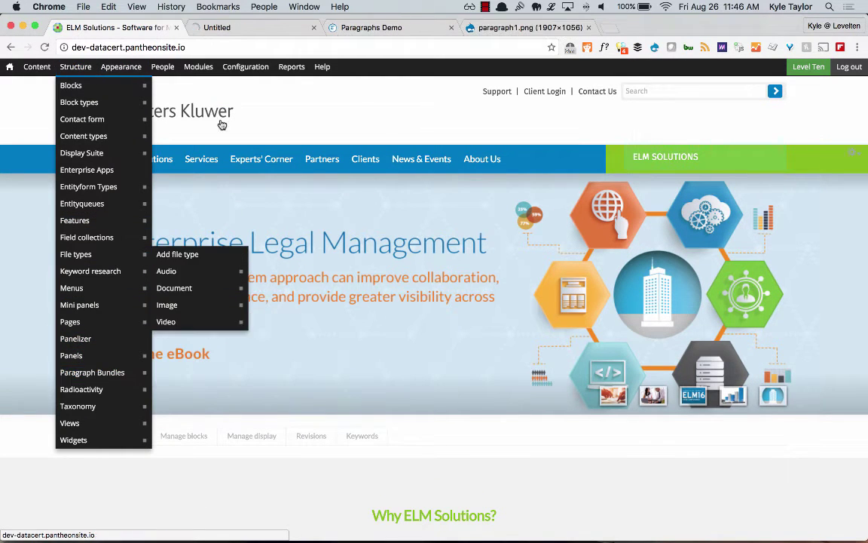
click(264, 27)
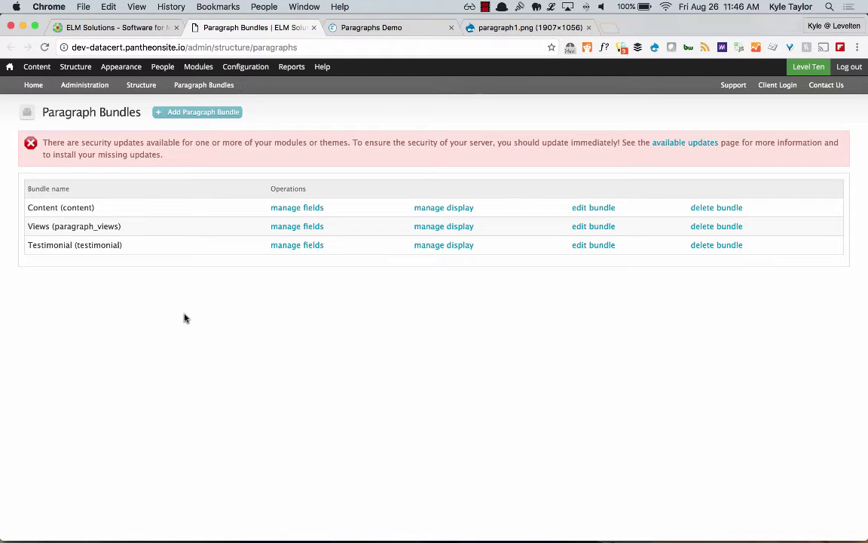
Revisit the ELM Solutions homepage down to the "Experts' Corner" section, and return to the Paragraph Bundles list
click(139, 27)
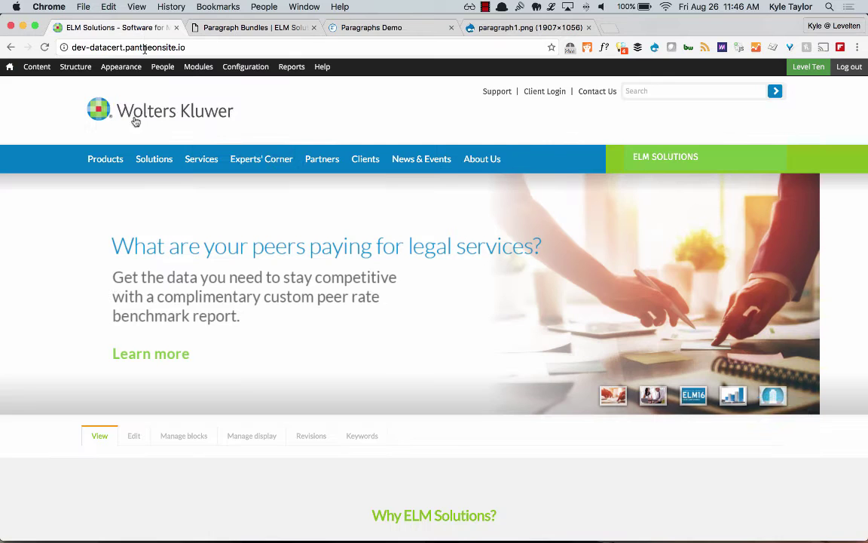
scroll(113, 286, down, 10)
scroll(113, 286, down, 15)
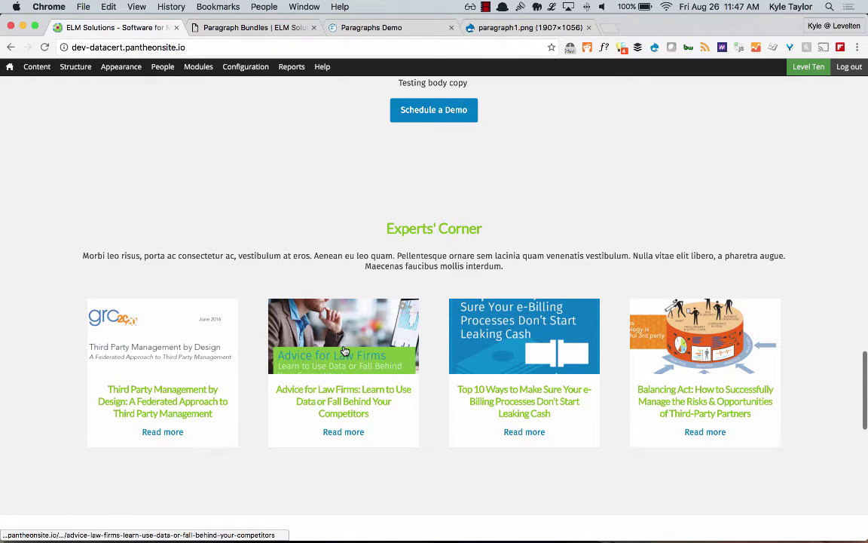
click(266, 30)
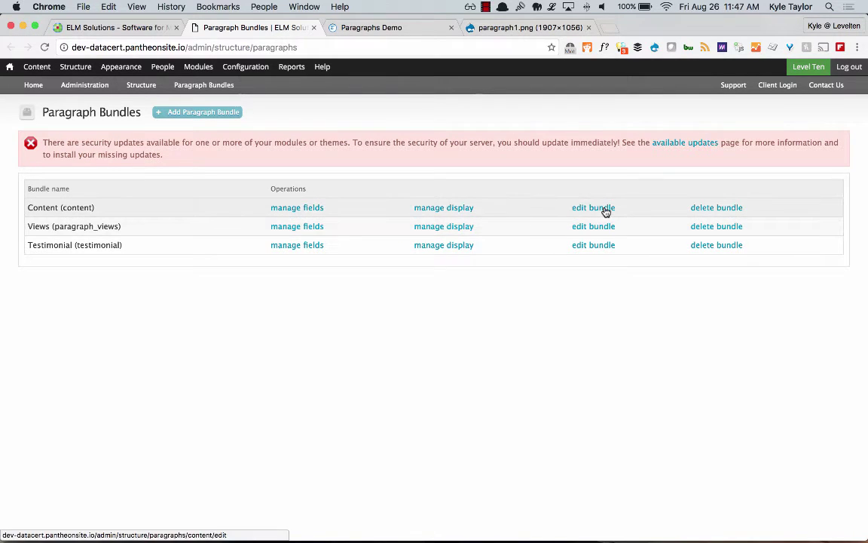
Open the field management page of the Content bundle and review its fields from Title to Background Image
click(283, 209)
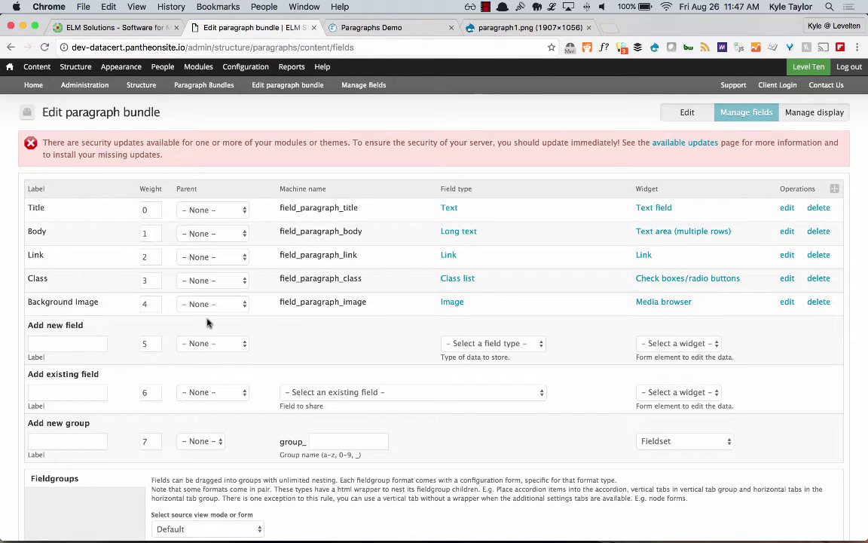
scroll(9, 333, down, 1)
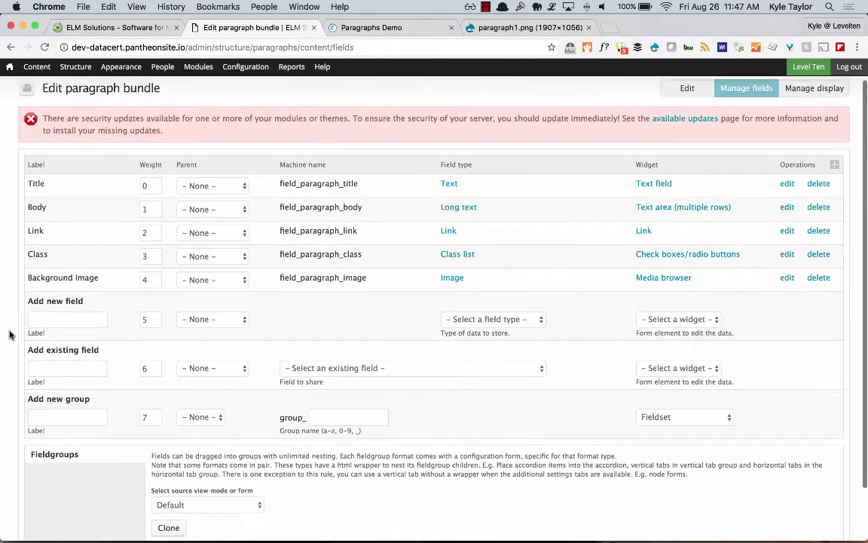
scroll(9, 333, up, 1)
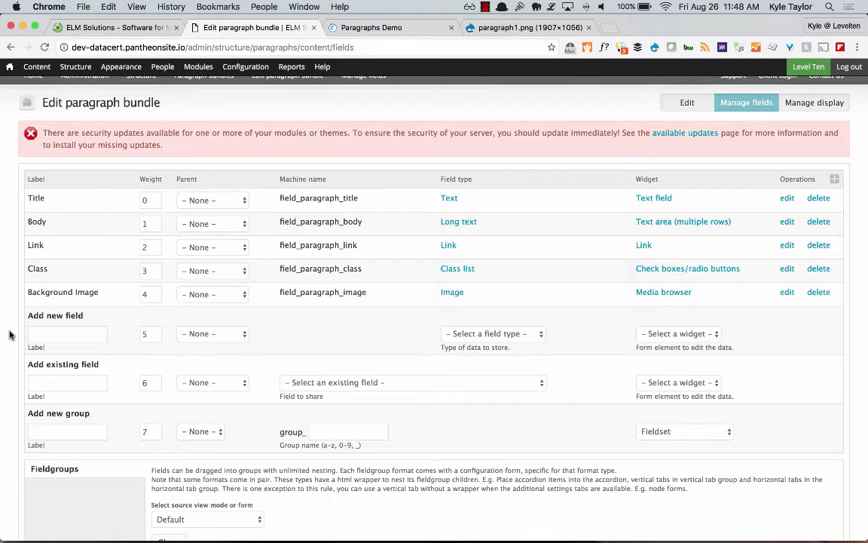
scroll(10, 335, down, 1)
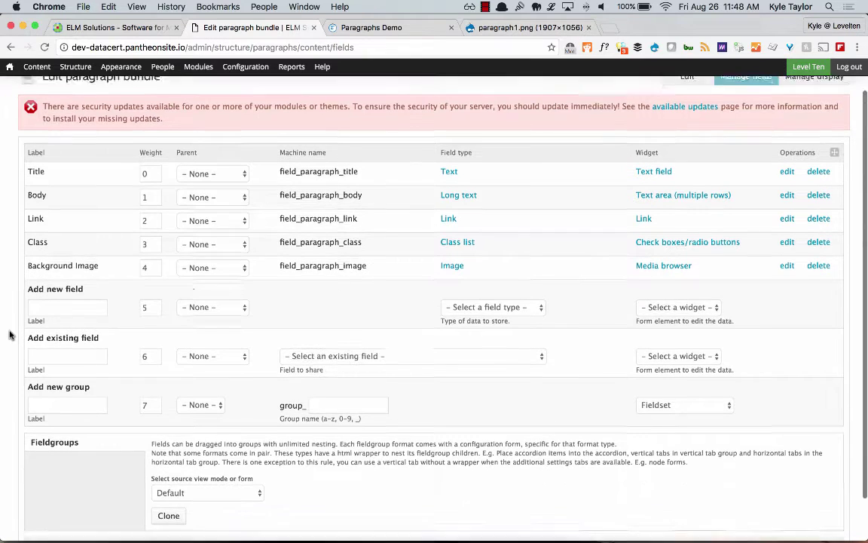
scroll(11, 301, up, 2)
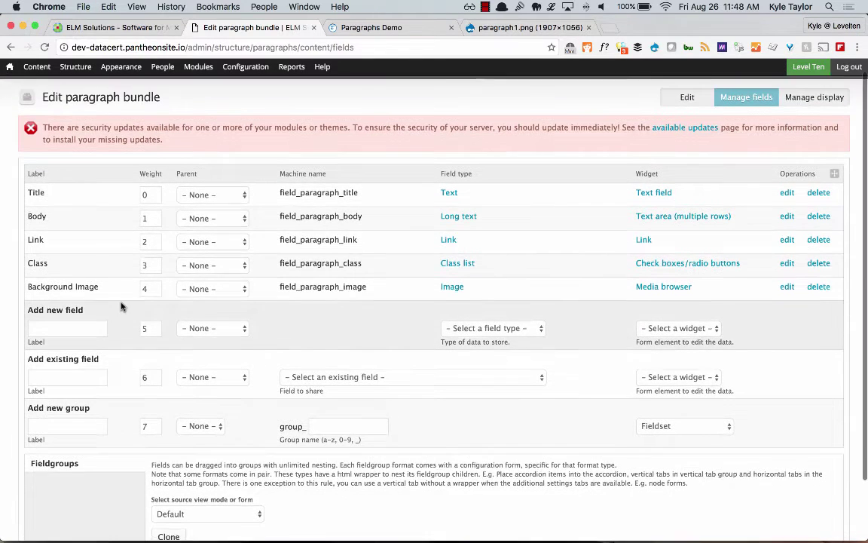
Review the Views bundle's fields and open its display settings
click(10, 47)
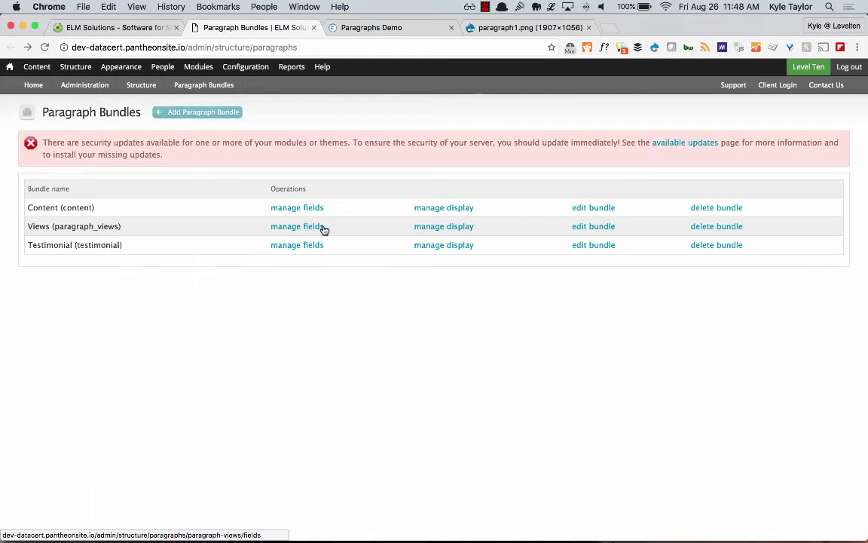
click(315, 234)
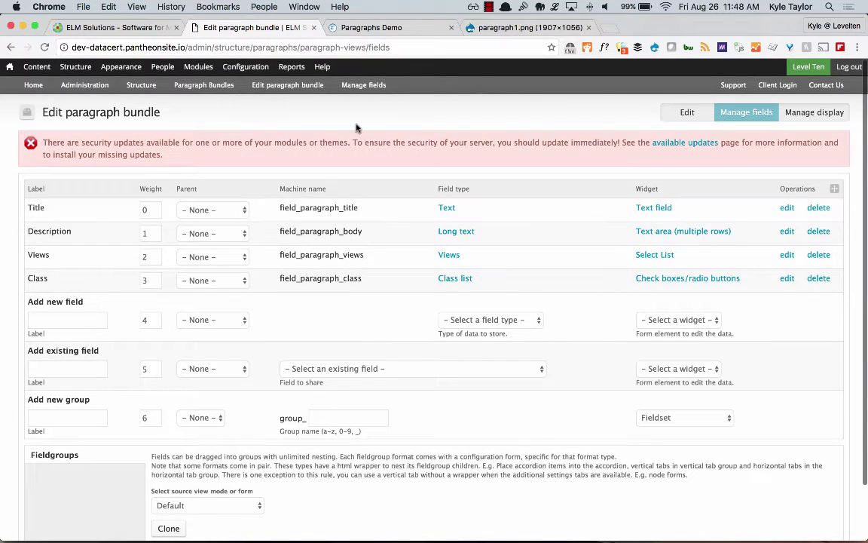
click(817, 114)
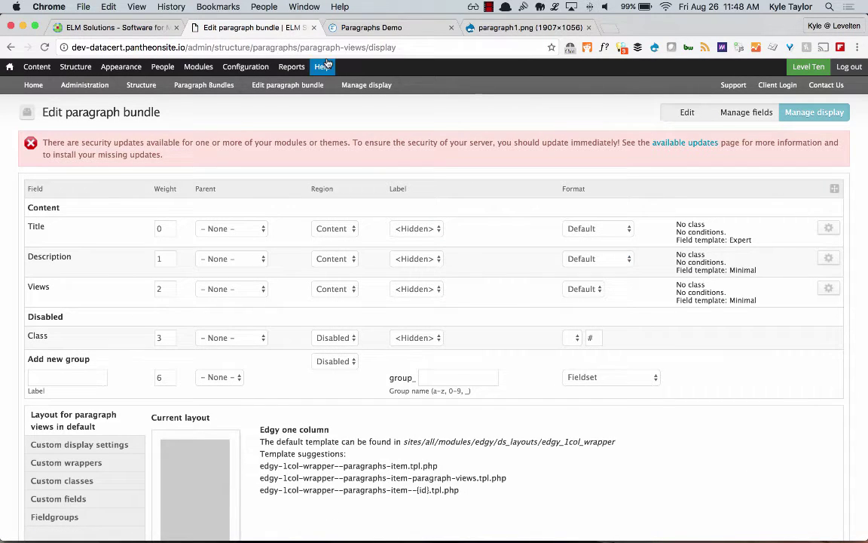
Try to reach the Content bundle's display settings by replacing "views" with "content" in the page address
double_click(357, 48)
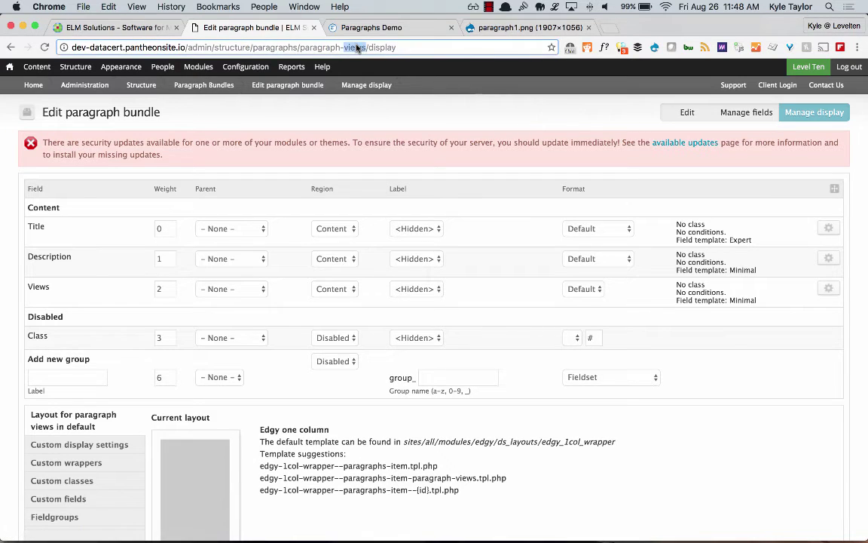
text(content)
key(Return)
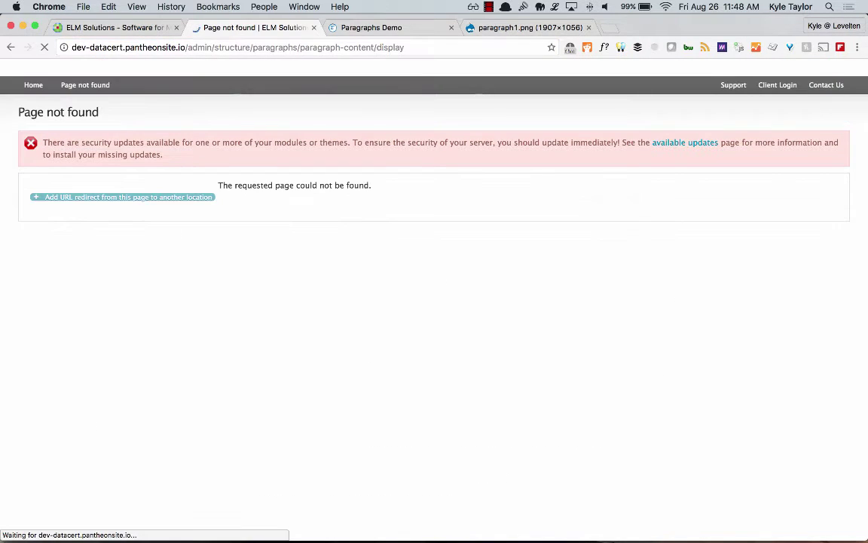
click(332, 48)
Open the display settings of the Content bundle and review its view modes, field arrangement and layout
mouse_move(76, 66)
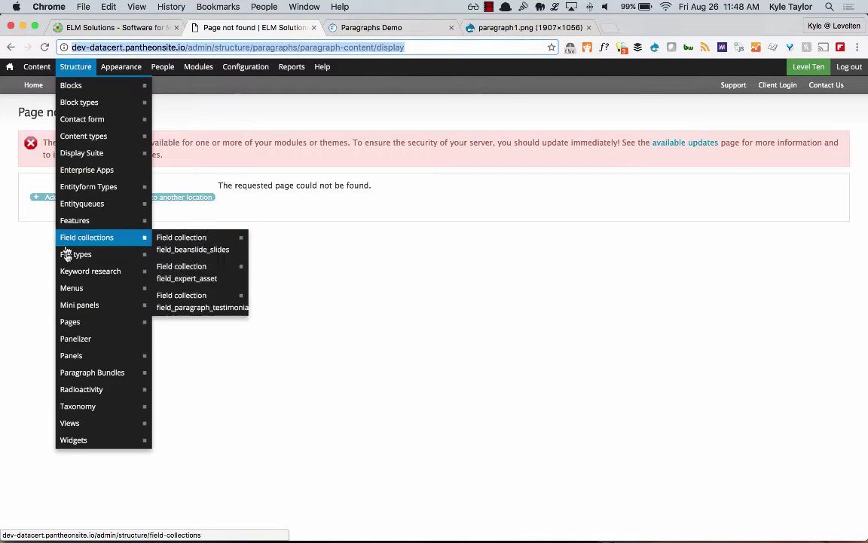
click(105, 379)
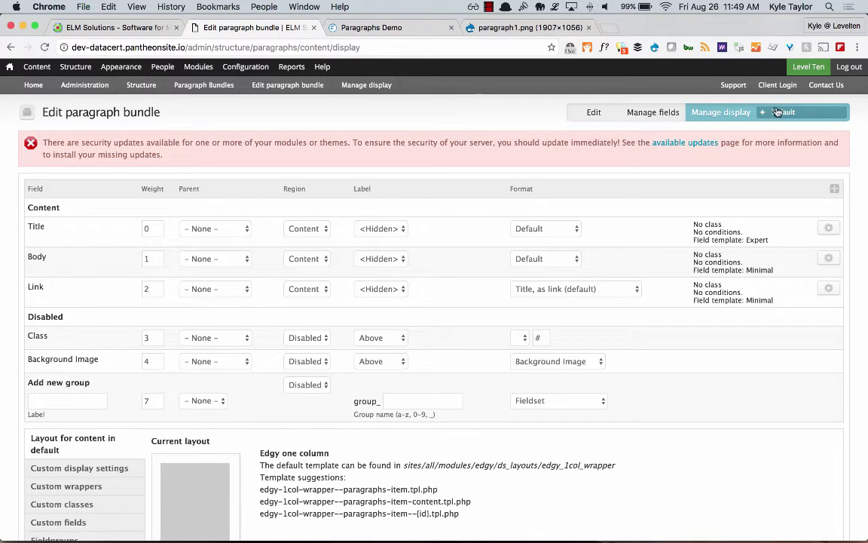
mouse_move(818, 112)
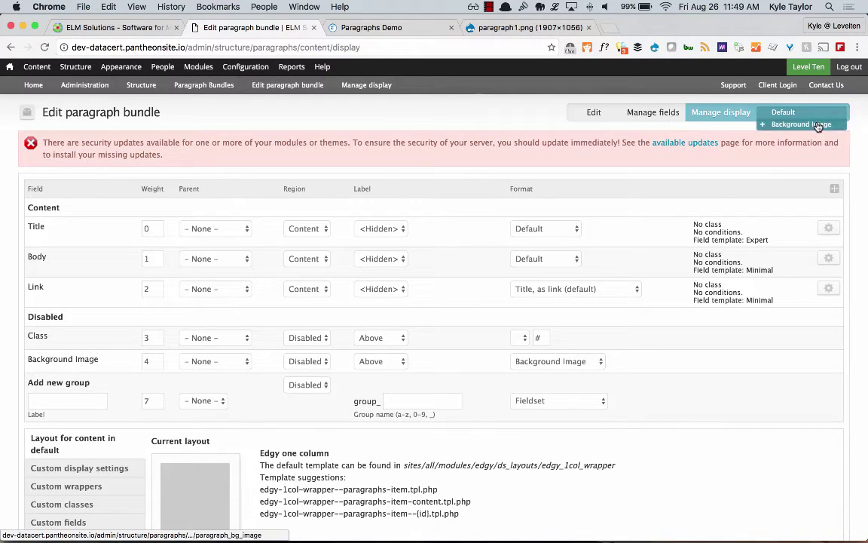
scroll(508, 150, down, 1)
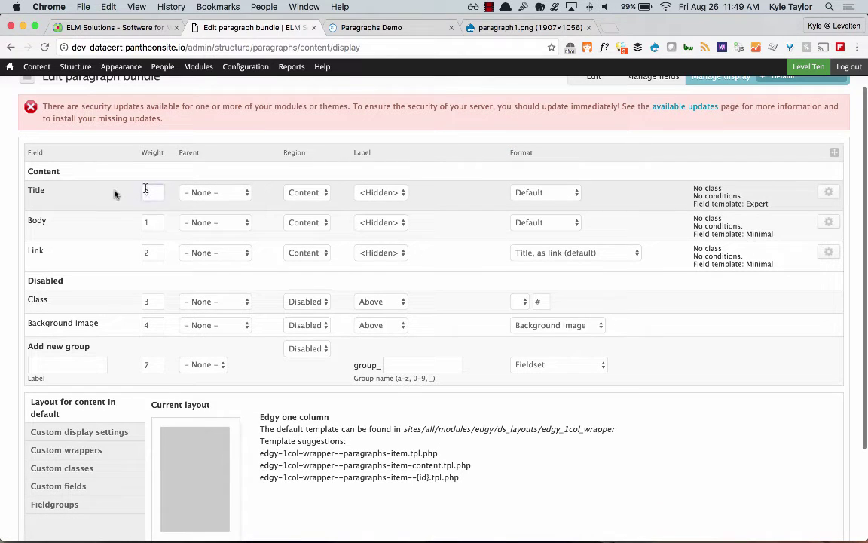
scroll(242, 286, down, 1)
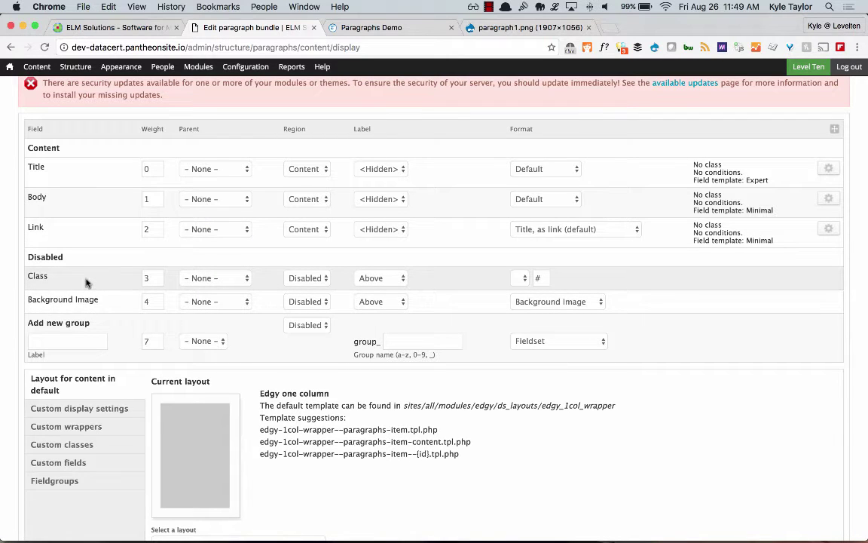
scroll(85, 281, down, 2)
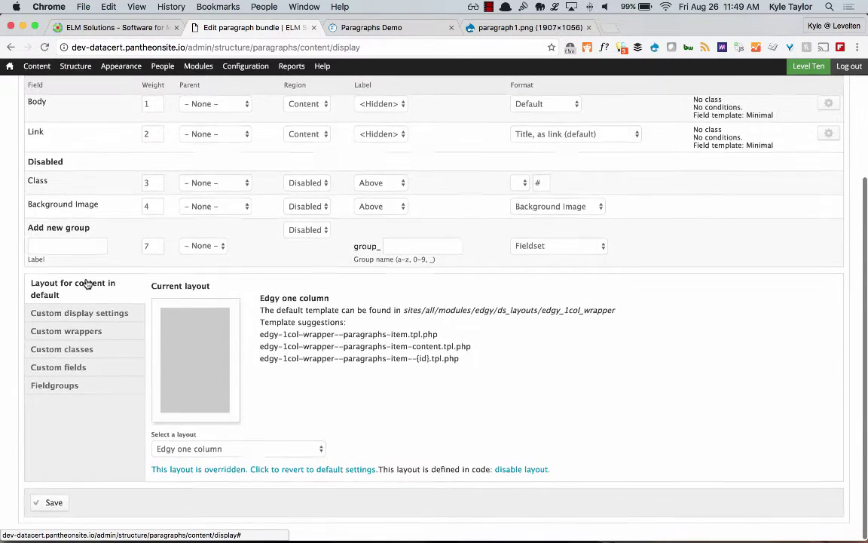
Look through the Content bundle's custom display settings, custom wrappers, custom classes and fieldgroups
click(85, 260)
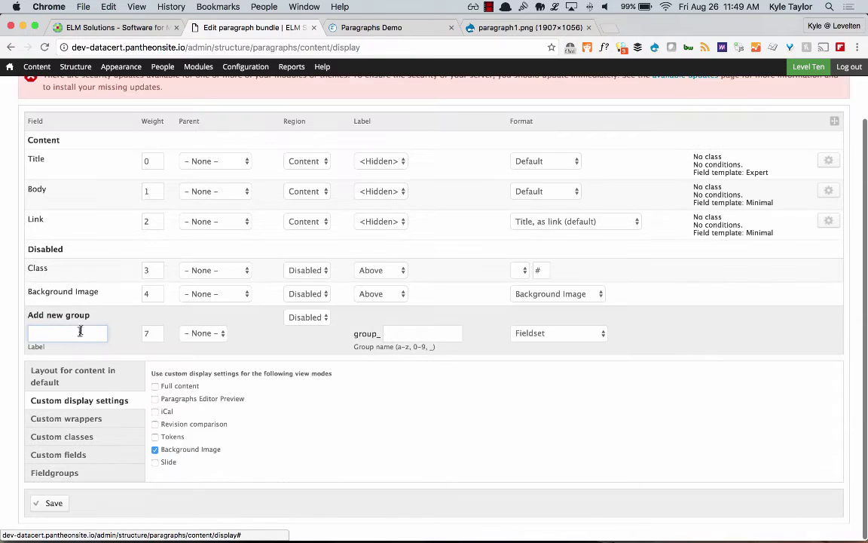
click(65, 418)
click(63, 439)
click(59, 472)
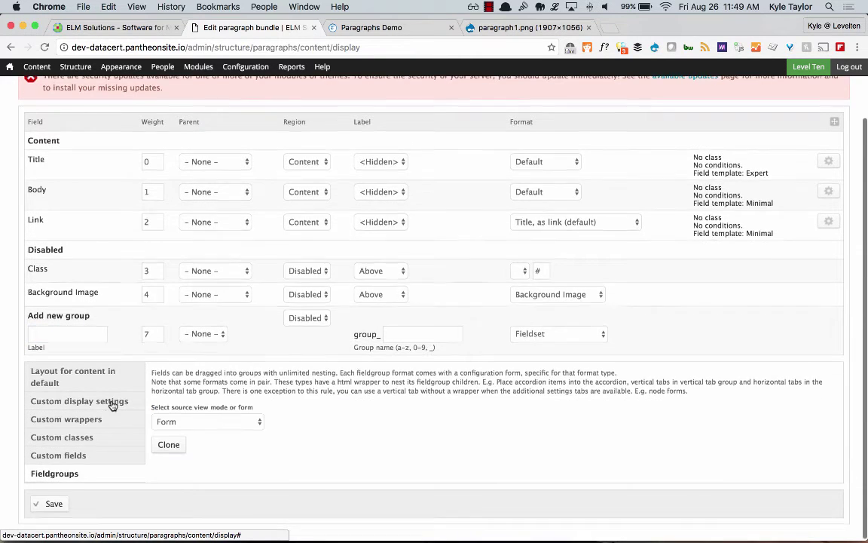
scroll(112, 403, up, 2)
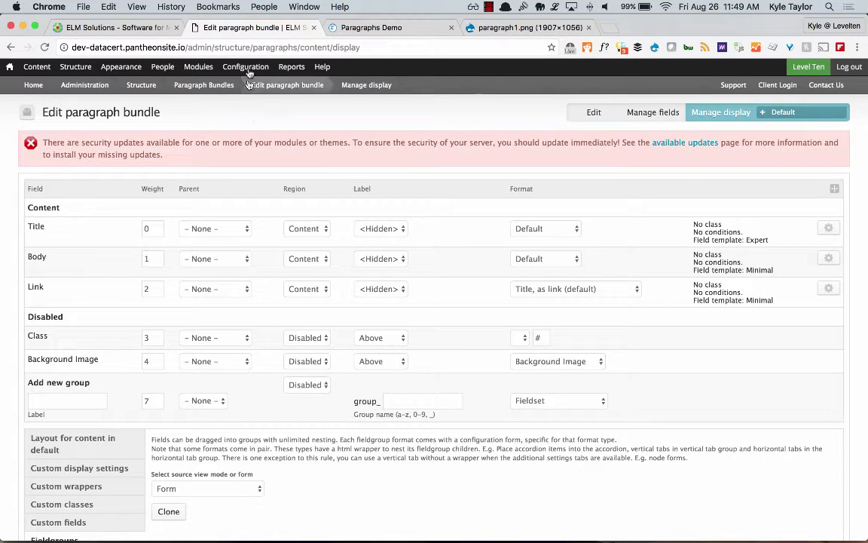
Search the web for "classy paragraphs" in a new browser tab and open the module's Drupal.org project page
mouse_move(226, 65)
mouse_move(245, 96)
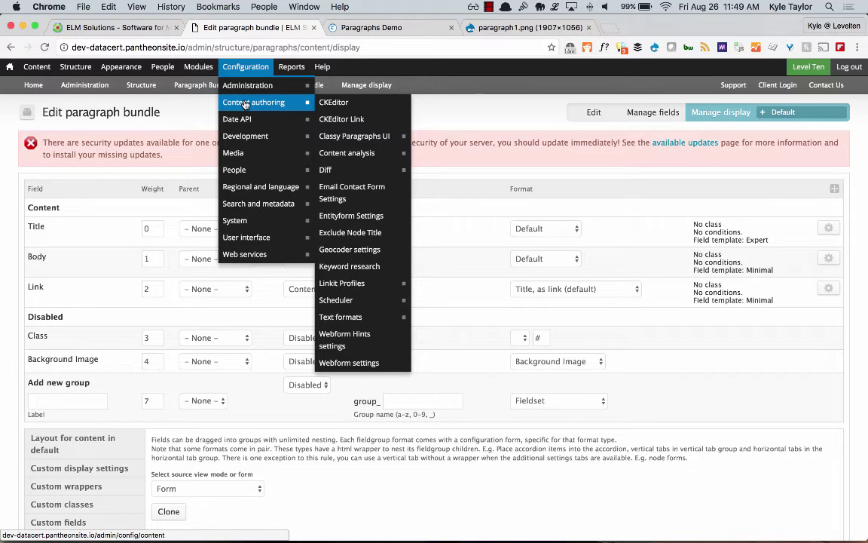
key(super+t)
text(c)
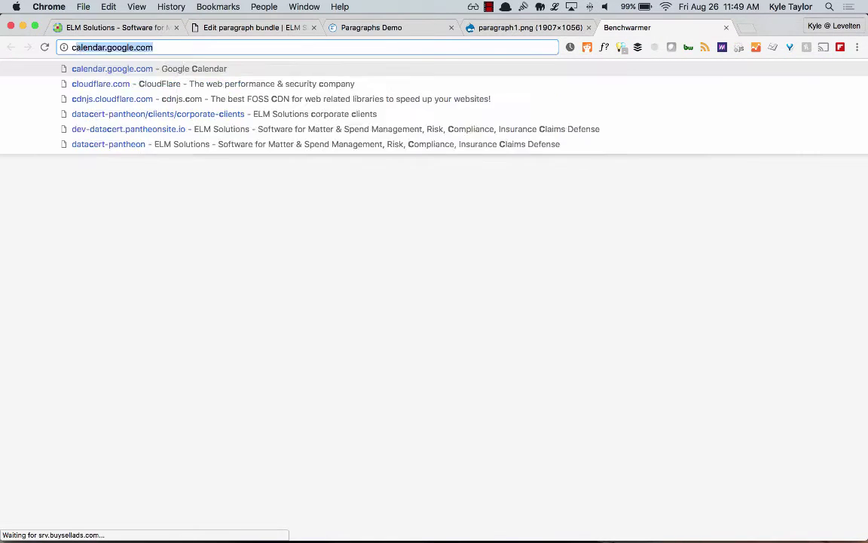
text(lassy para)
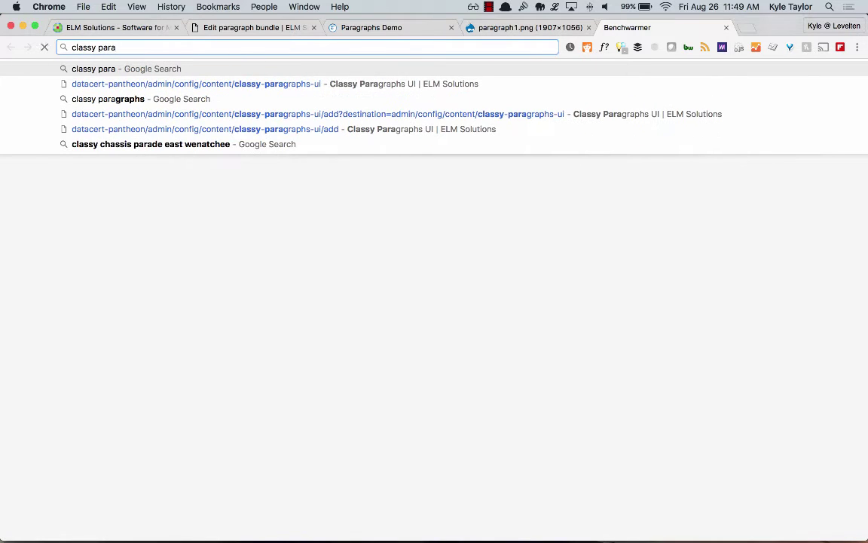
key(Down)
key(Down)
key(Return)
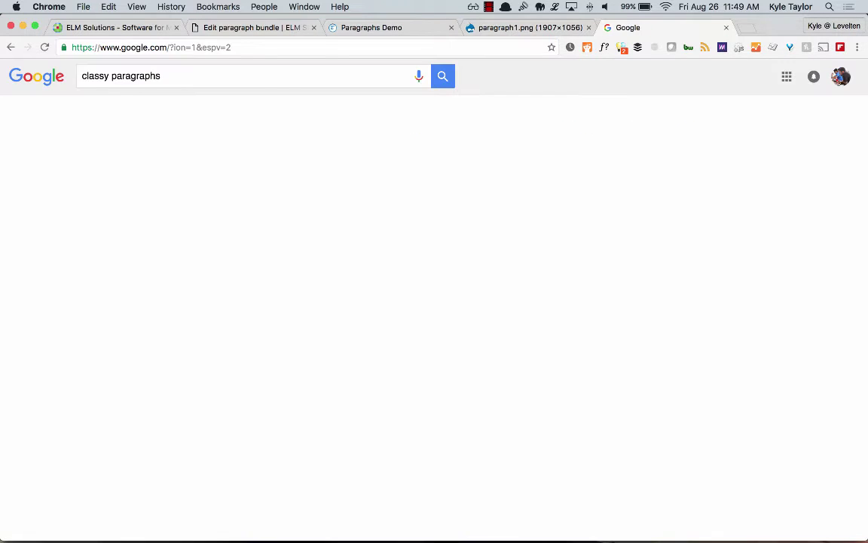
click(211, 170)
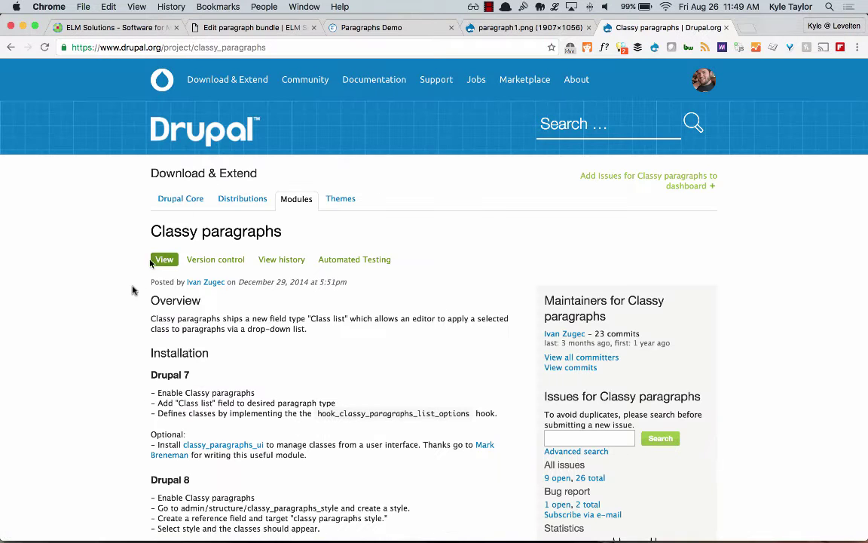
Review the Classy paragraphs overview and installation notes, and check the module's open issues list
scroll(86, 331, down, 4)
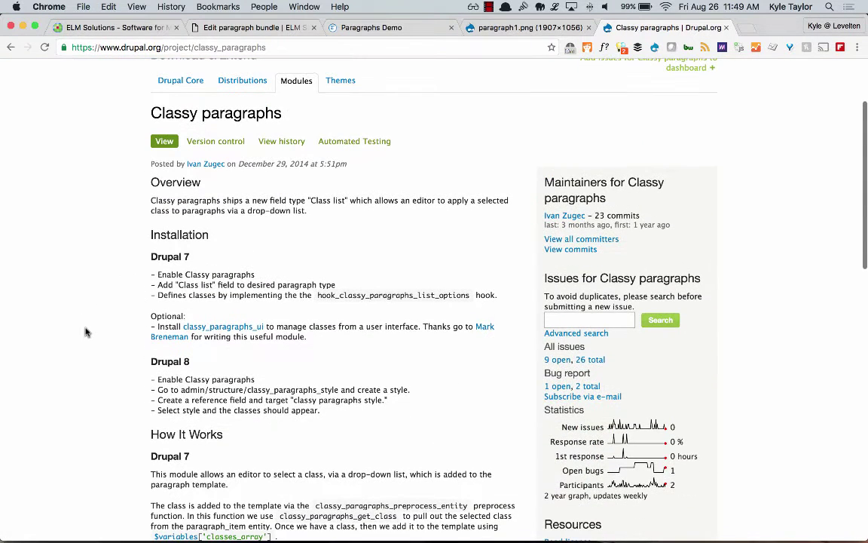
click(560, 361)
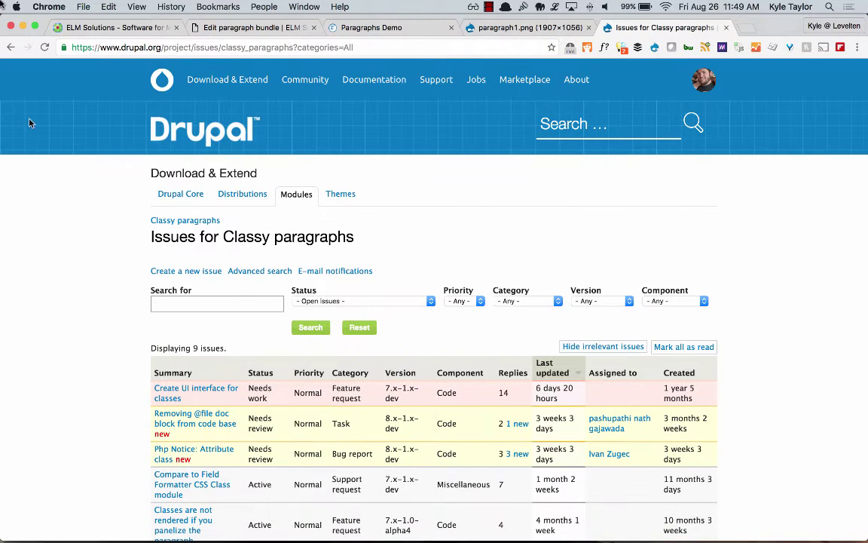
click(11, 47)
scroll(113, 316, down, 2)
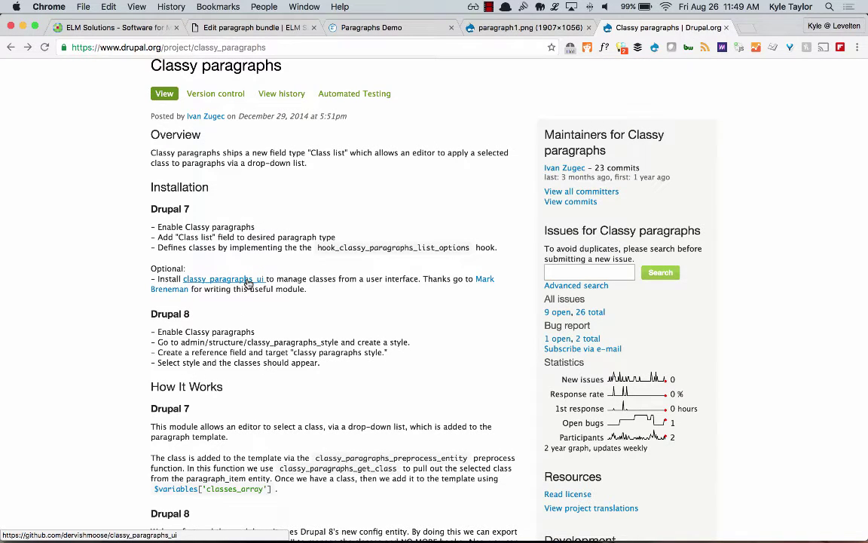
Open the "Create UI interface for classes" issue from the Classy paragraphs open issues
click(560, 312)
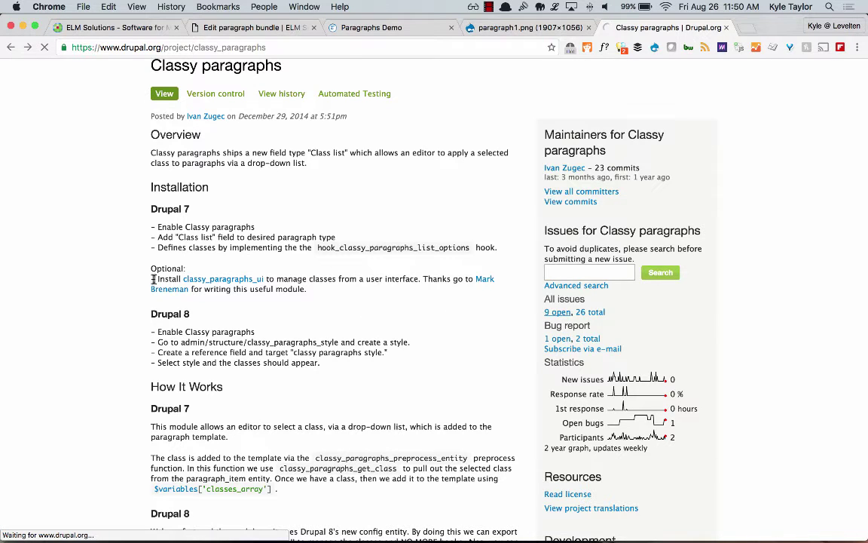
scroll(117, 264, down, 3)
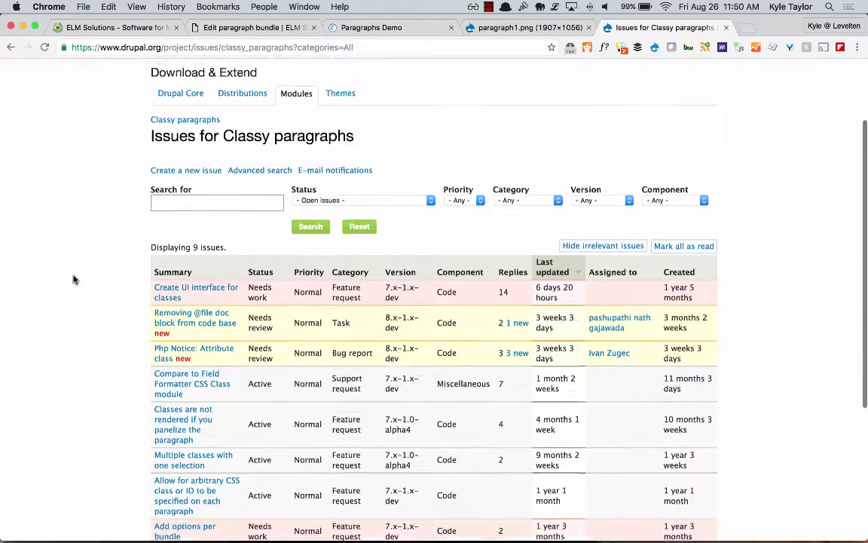
click(162, 284)
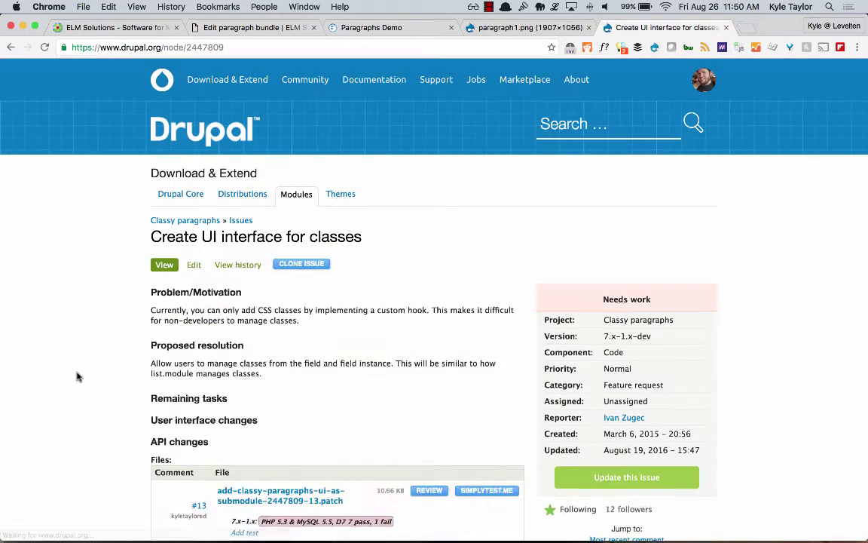
Read through the issue's comments, the submitted submodule patch and the Classy Paragraphs UI screenshots
scroll(76, 377, down, 5)
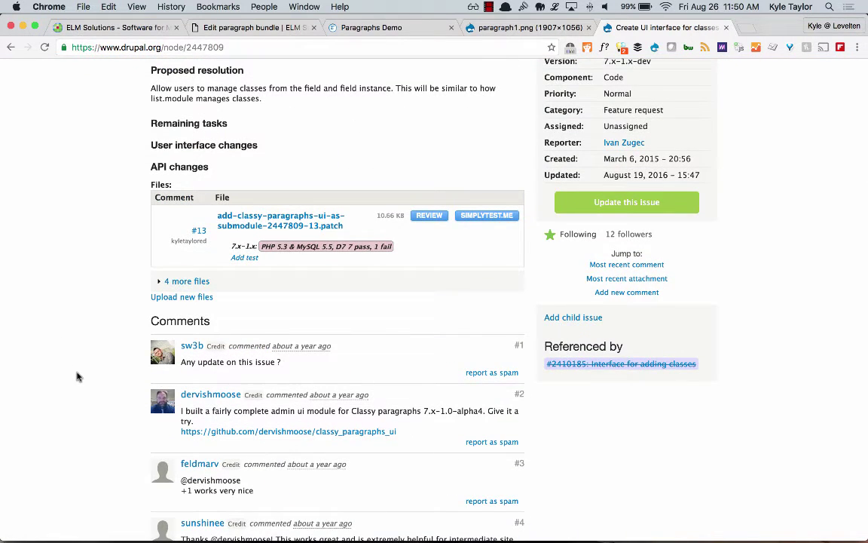
scroll(76, 377, down, 20)
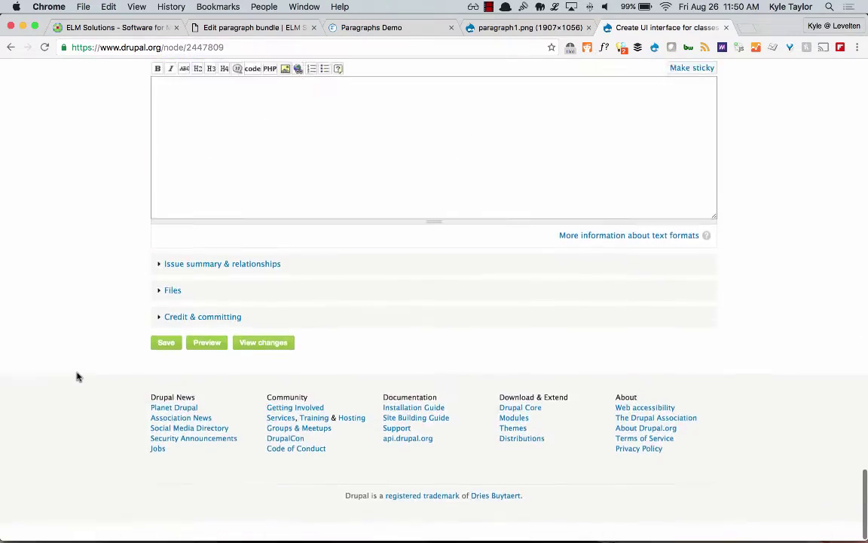
scroll(76, 375, up, 20)
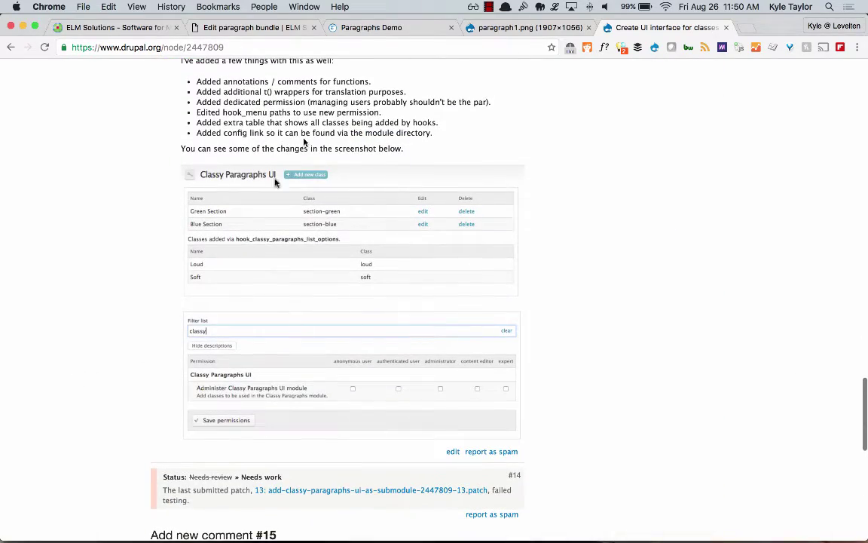
scroll(367, 245, up, 1)
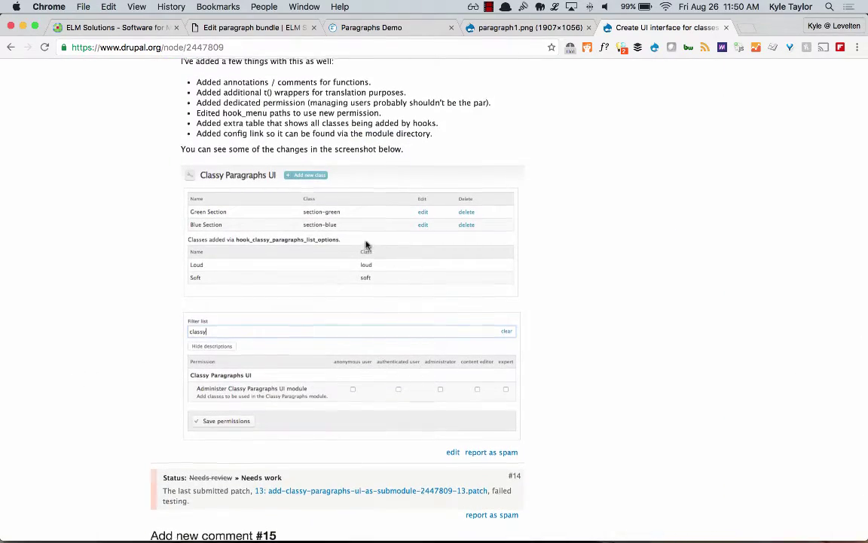
scroll(367, 245, up, 3)
scroll(250, 297, up, 4)
scroll(250, 299, down, 3)
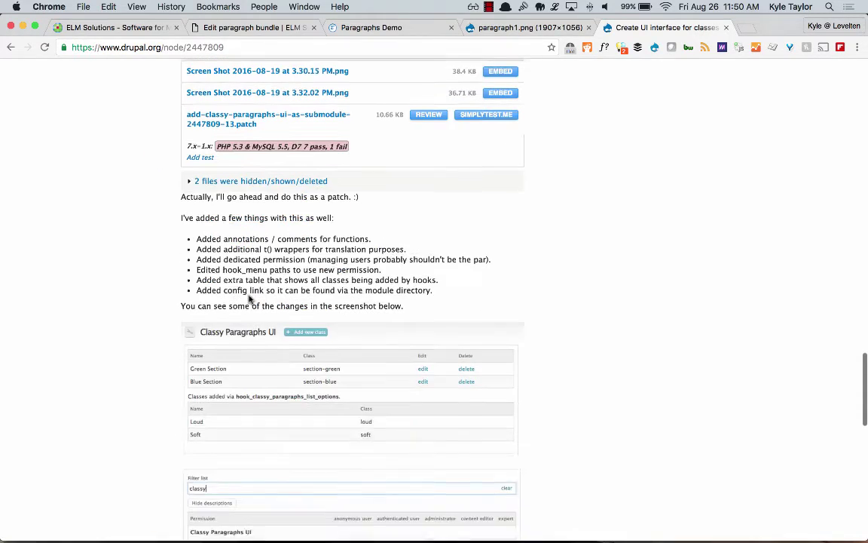
scroll(250, 299, up, 1)
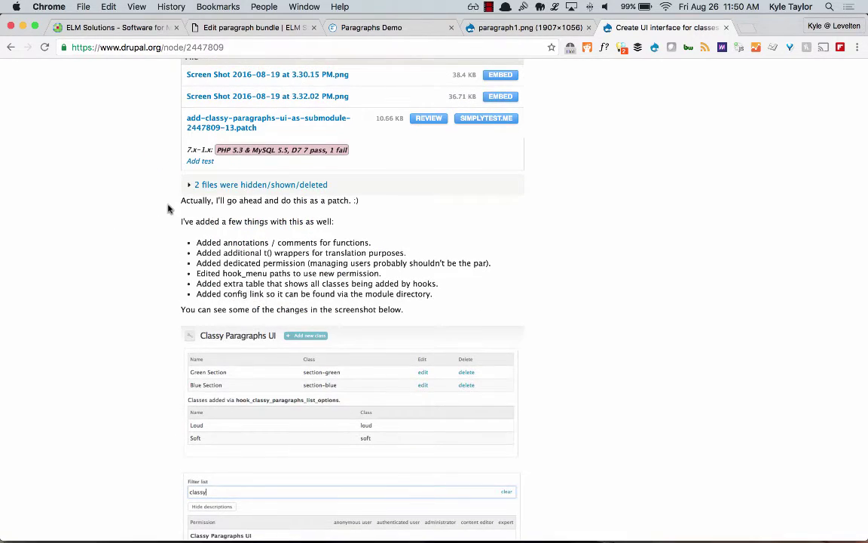
scroll(169, 209, up, 15)
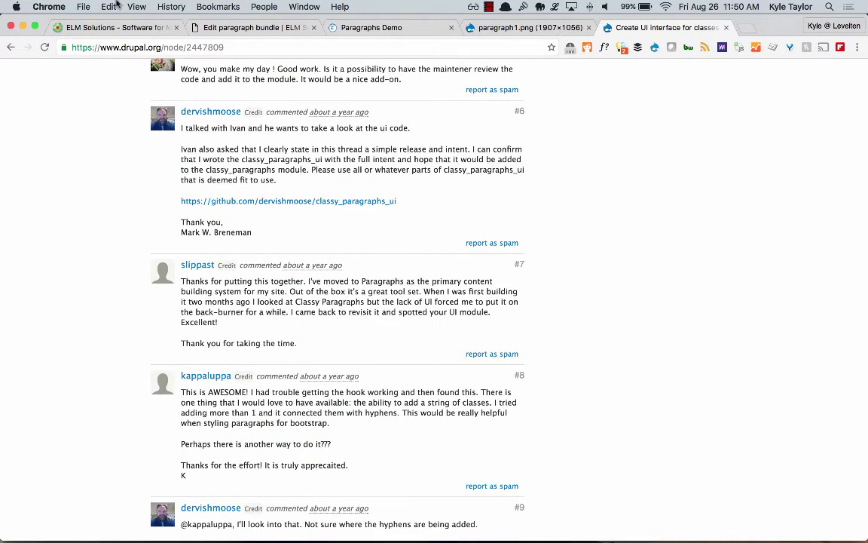
Return to the ELM Solutions site and open the Classy Paragraphs UI configuration page with its class list
click(218, 27)
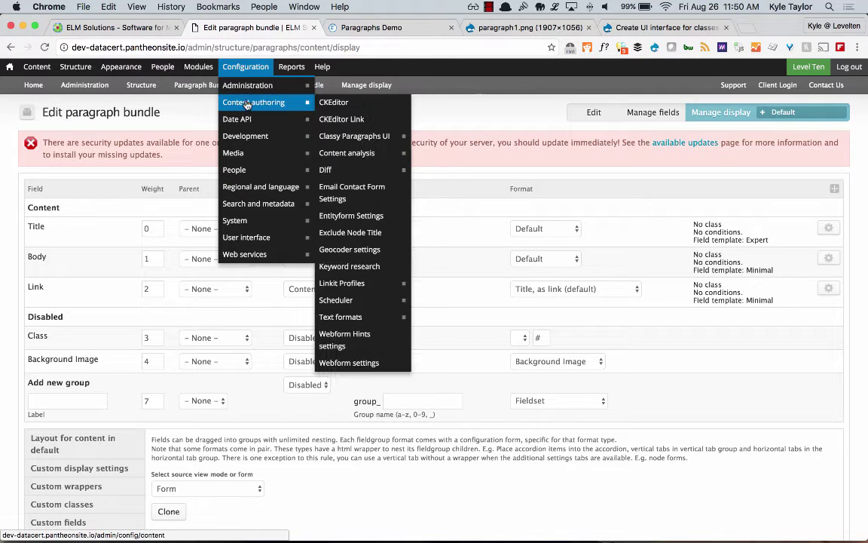
click(366, 142)
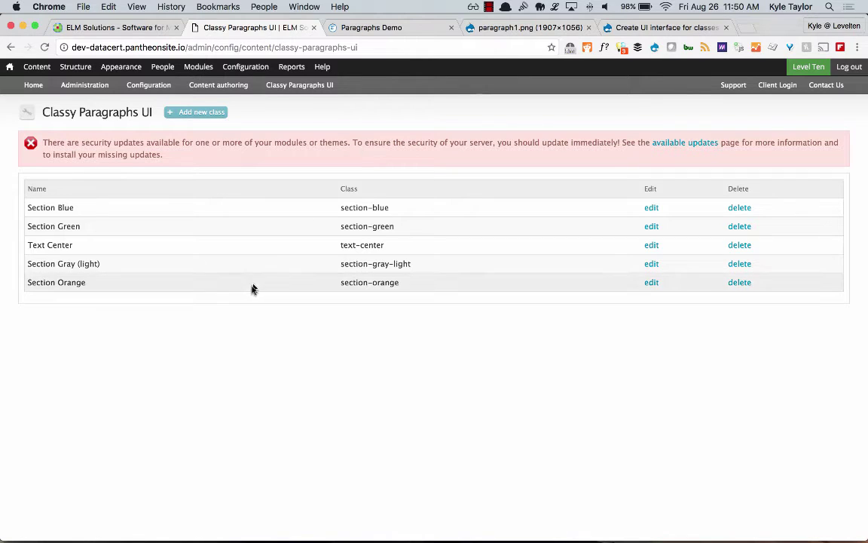
Bring up the local address datacert-pantheon/clients/corporate-clients in a new browser tab
key(ctrl+t)
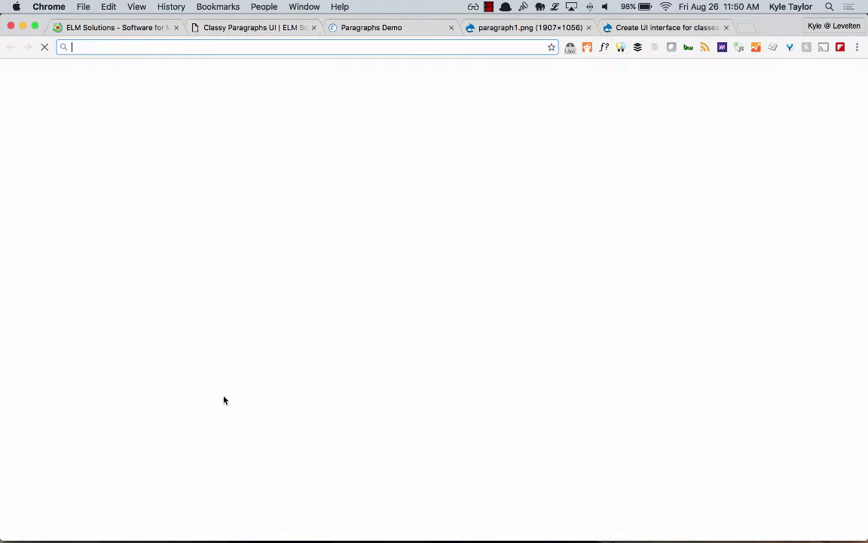
text(data)
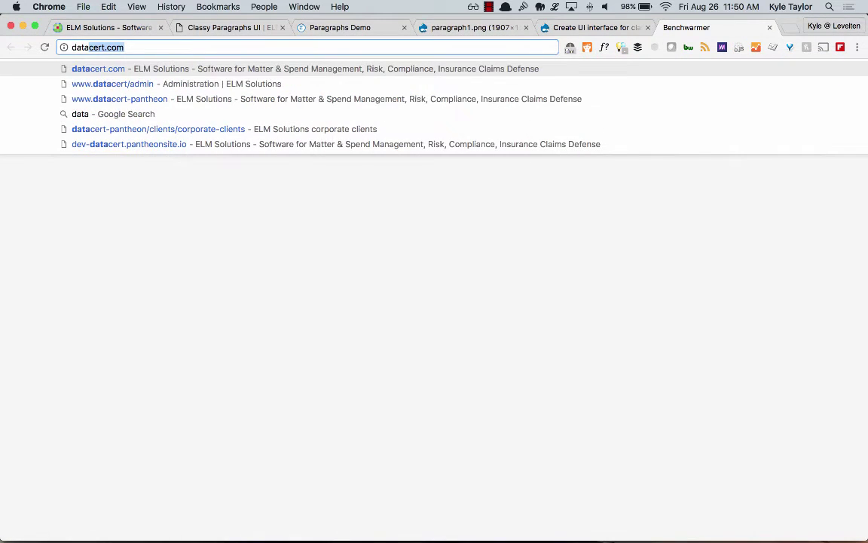
key(Down)
key(Down)
key(Down)
key(Down)
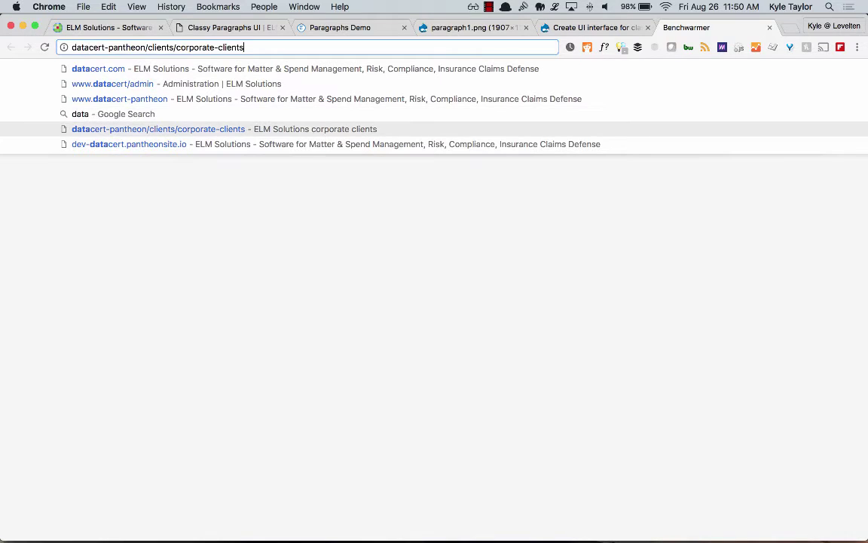
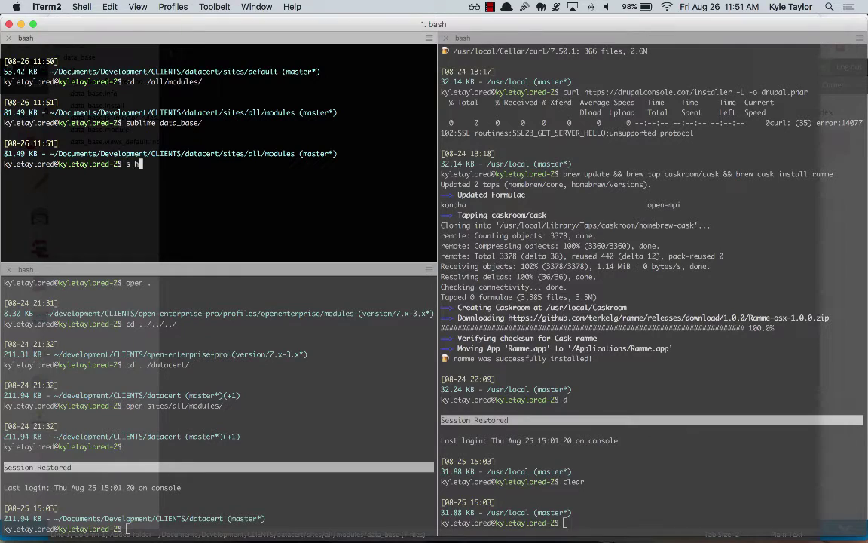
In the terminal, open the classy_paragraphs module folder in Sublime Text 2 with the command "sublime classy_paragraphs/"
text(sublime paragraphs_)
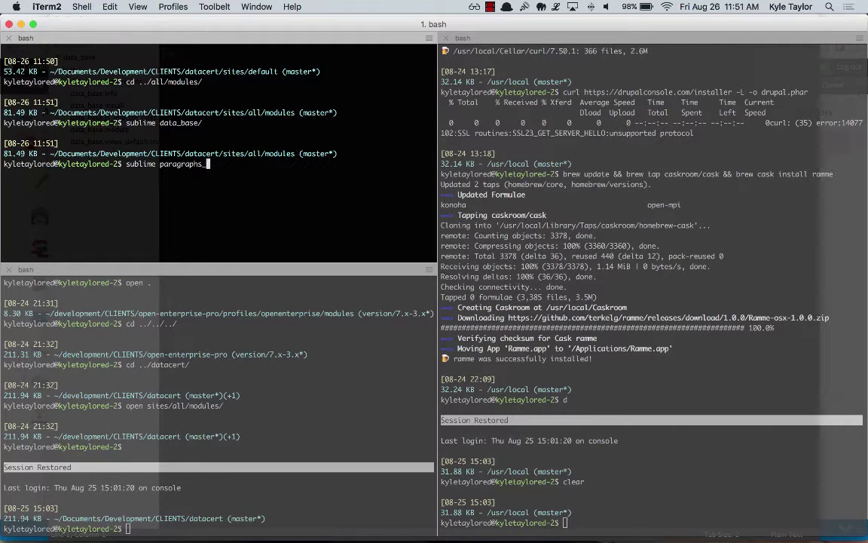
key(BackSpace)
key(BackSpace)
key(BackSpace)
key(BackSpace)
key(BackSpace)
key(BackSpace)
key(BackSpace)
key(BackSpace)
key(BackSpace)
key(BackSpace)
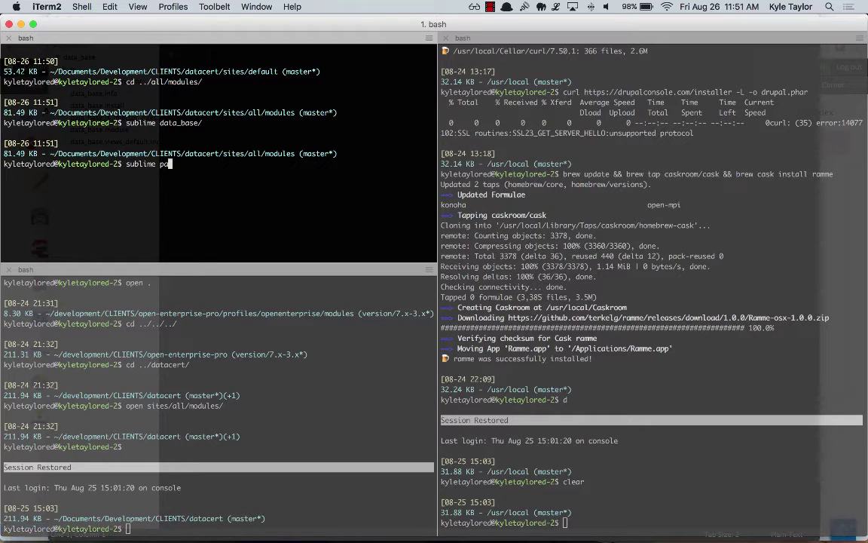
text(cl)
key(Tab)
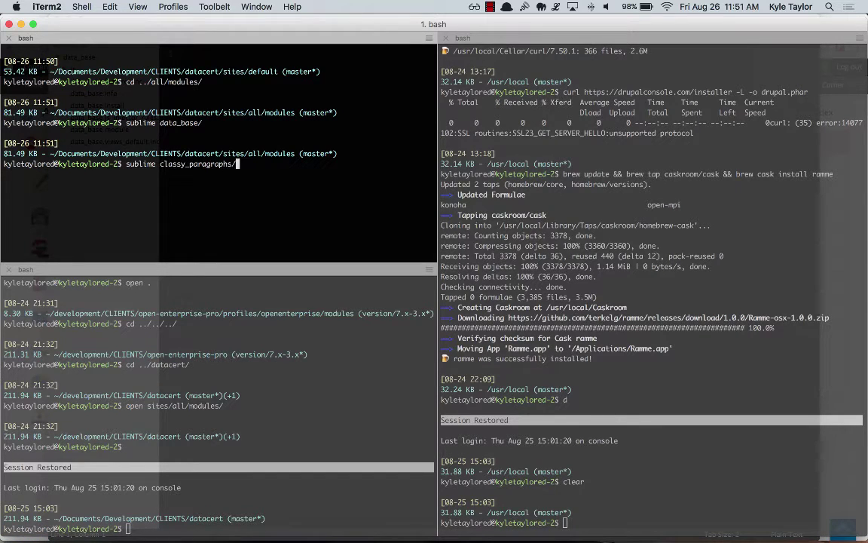
key(Return)
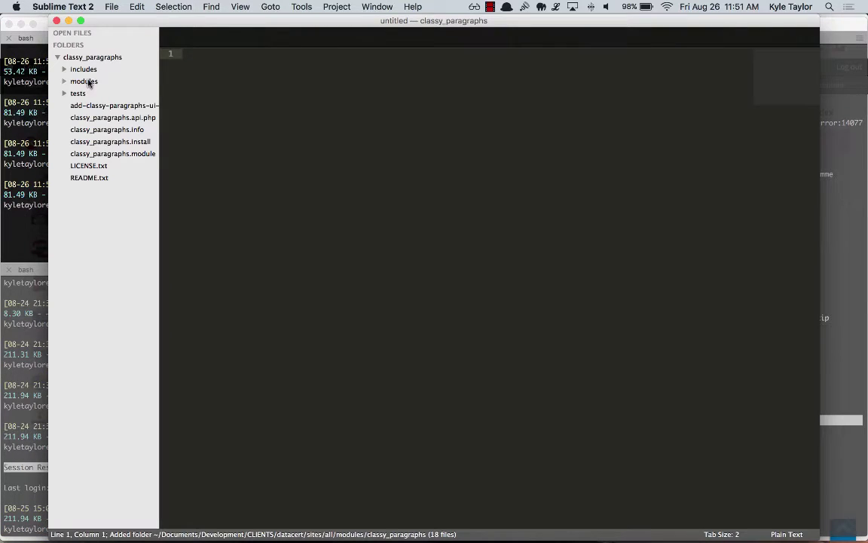
Open the module's README.txt and copy the hook name hook_classy_paragraphs_list_options from the installation instructions
click(87, 177)
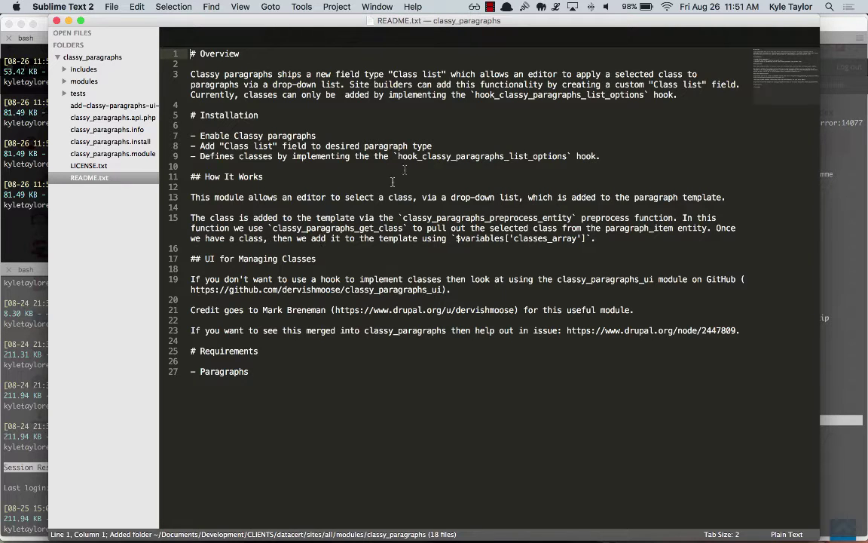
double_click(435, 156)
key(super+c)
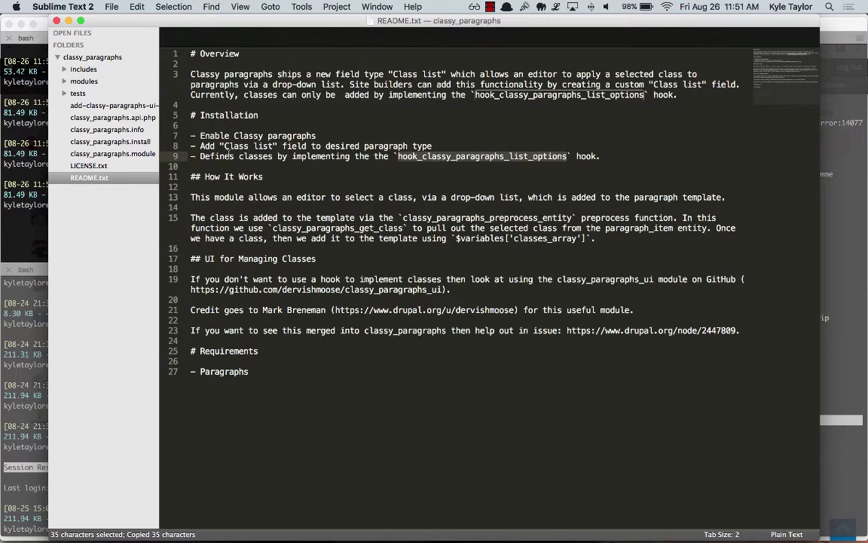
Search the classy_paragraphs folder for "_classy_paragraphs_list_options", leaving out the "hook" prefix
right_click(84, 59)
click(104, 119)
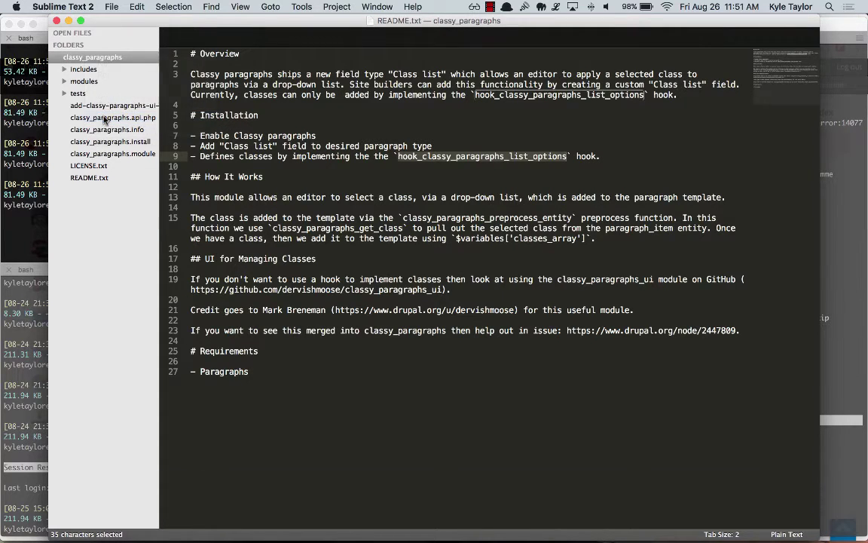
key(super+Left)
key(shift+Right)
key(shift+Right)
key(shift+Right)
key(shift+Right)
key(shift+Right)
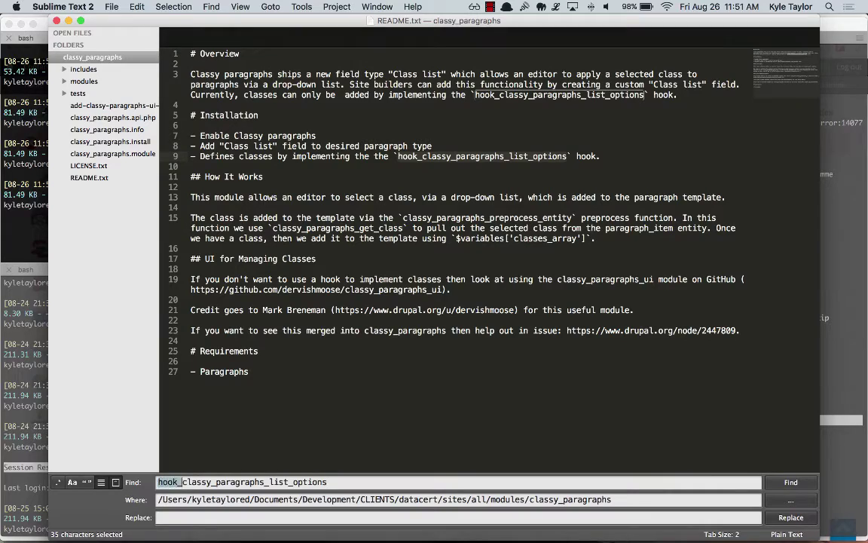
key(BackSpace)
key(Return)
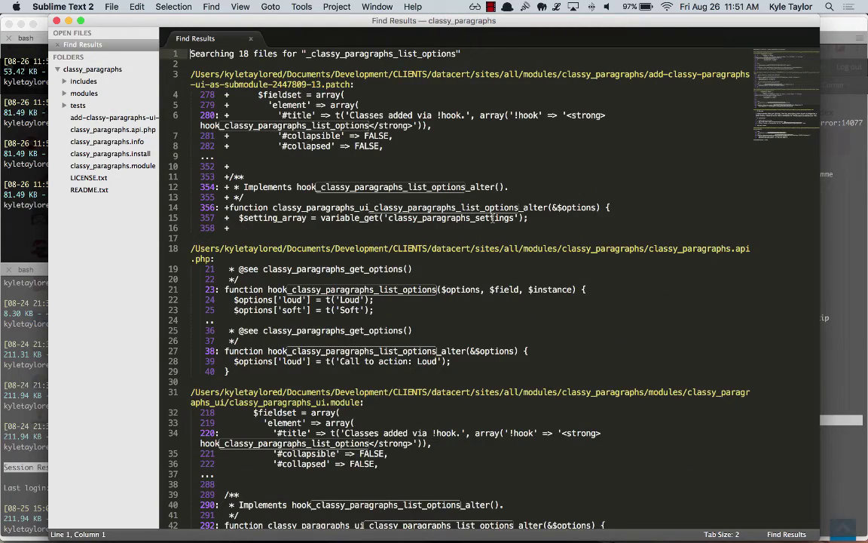
Open classy_paragraphs_test.module from the search results and copy its list_options hook function together with the comment block above it
scroll(495, 213, down, 10)
double_click(483, 215)
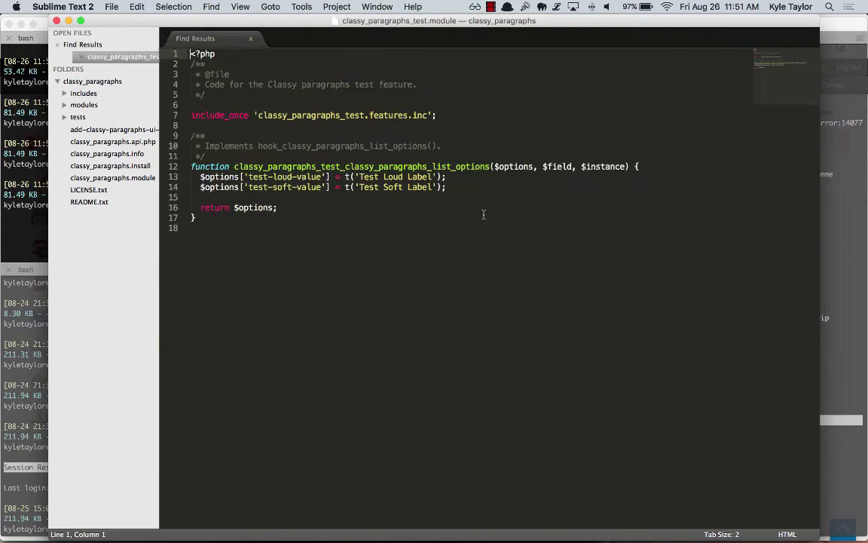
click(283, 219)
key(shift+Up)
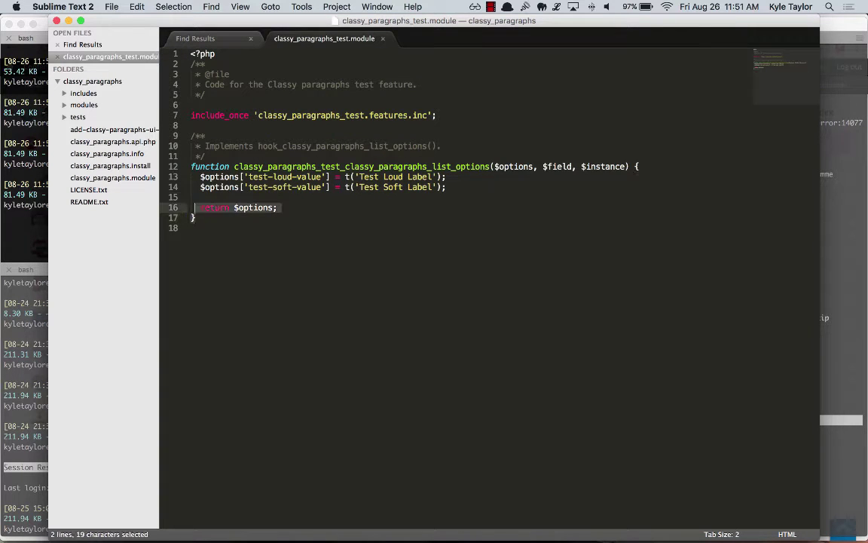
key(shift+Up)
key(shift+Up)
key(shift+Up)
key(shift+Up)
key(shift+Up)
key(shift+Up)
key(shift+Up)
key(super+c)
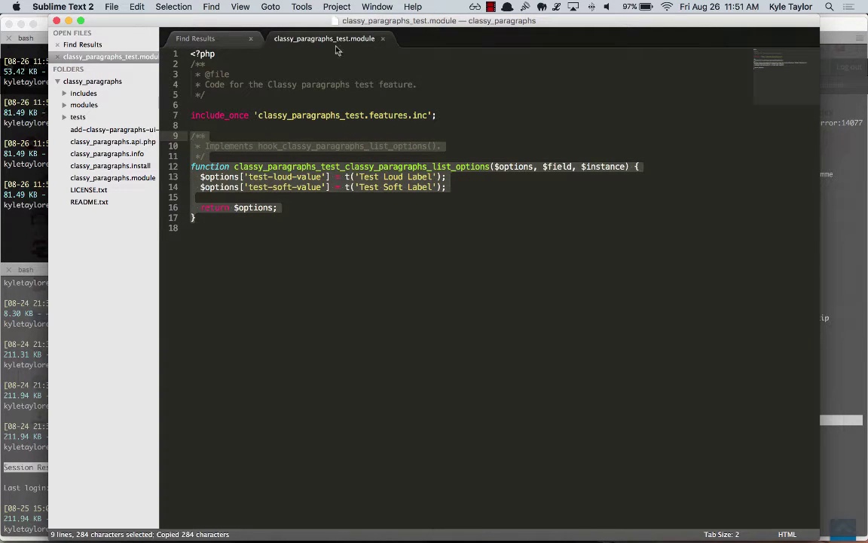
Open data_base.module in the data_base project window and paste the copied hook function at the end of the file
key(super+grave)
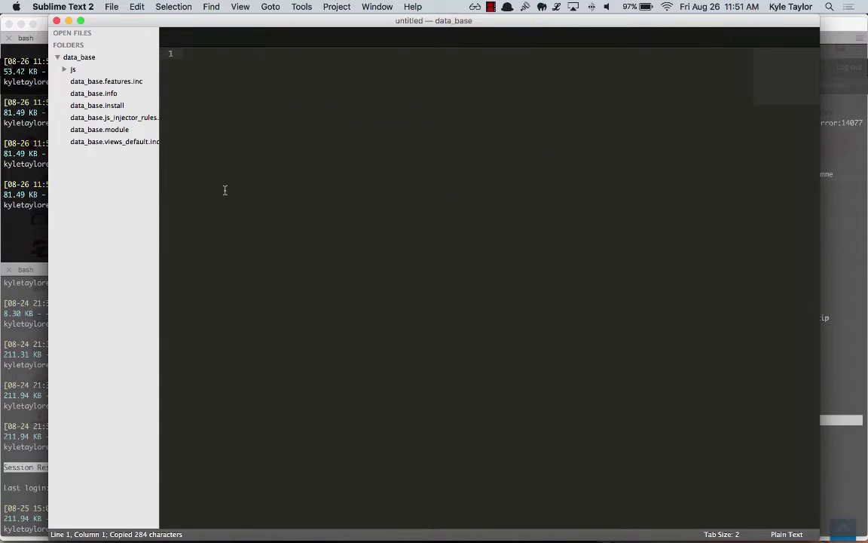
click(129, 130)
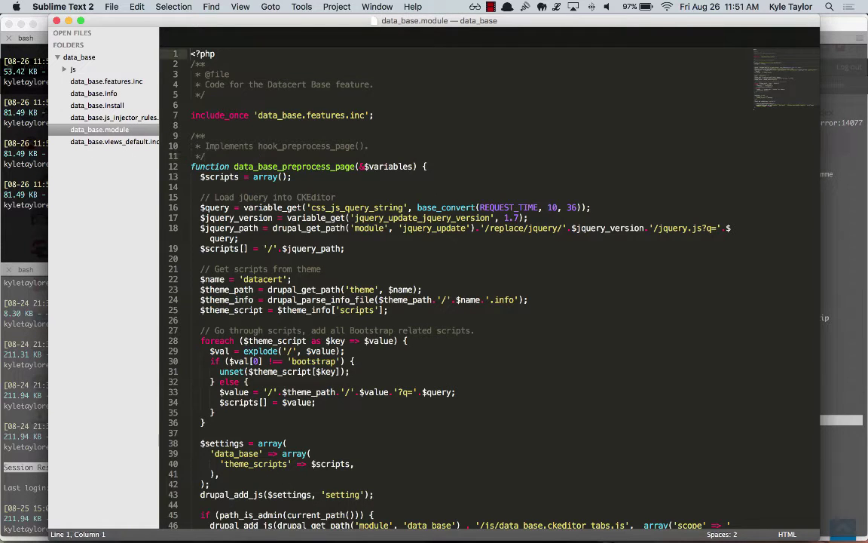
key(super+Down)
key(Return)
key(super+v)
key(Up)
key(Up)
key(Up)
Replace the classy_paragraphs_test prefix in the pasted function's name with data_base, copied from the preprocess function, and save the file
scroll(343, 298, up, 3)
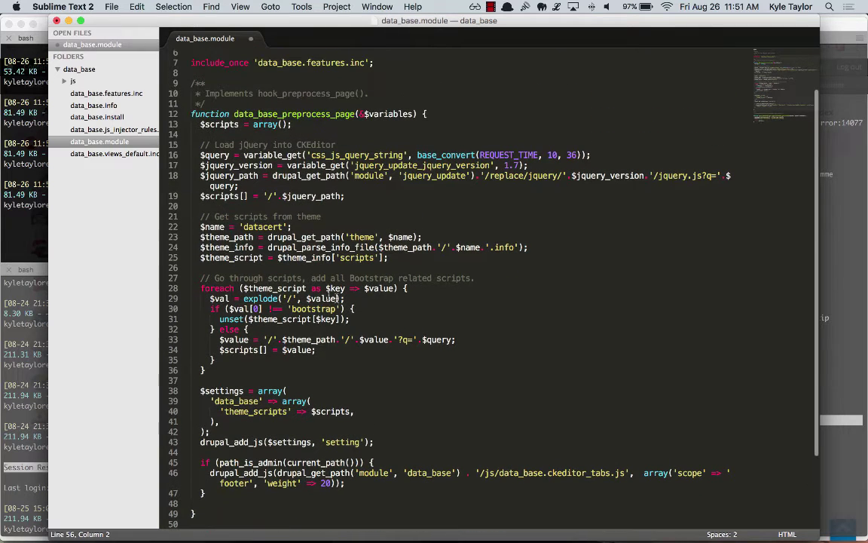
drag(233, 113, 278, 113)
key(super+c)
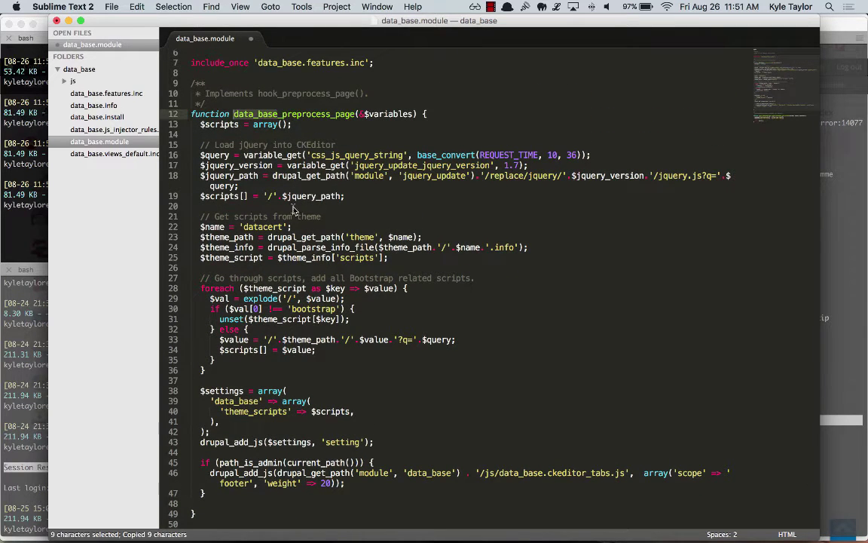
scroll(276, 147, down, 3)
click(345, 472)
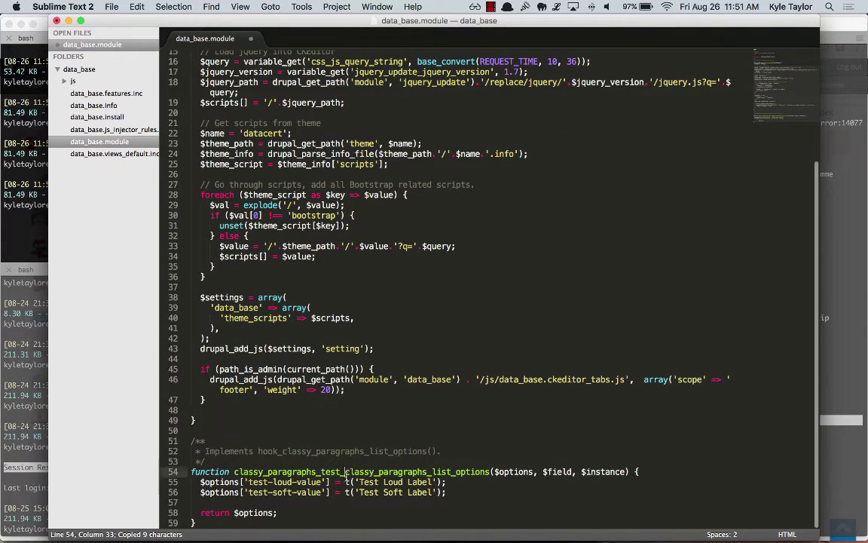
drag(341, 471, 233, 472)
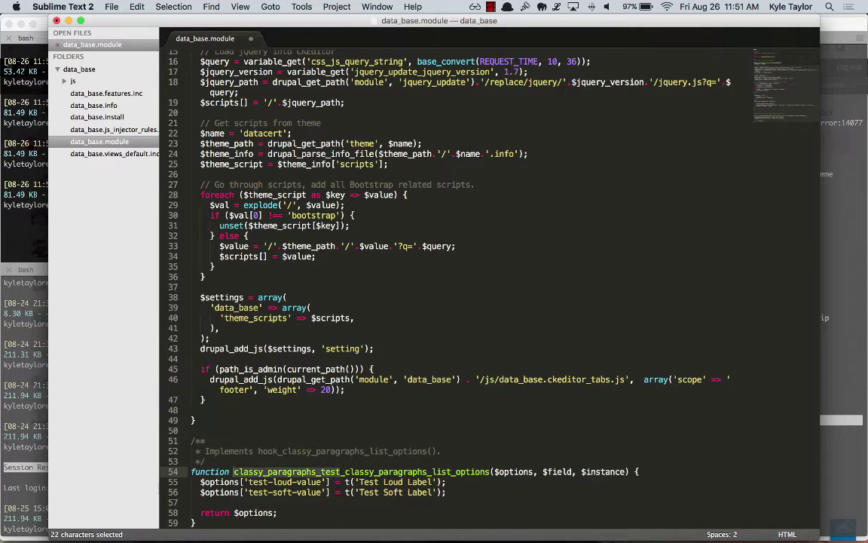
key(super+v)
key(super+Down)
key(super+s)
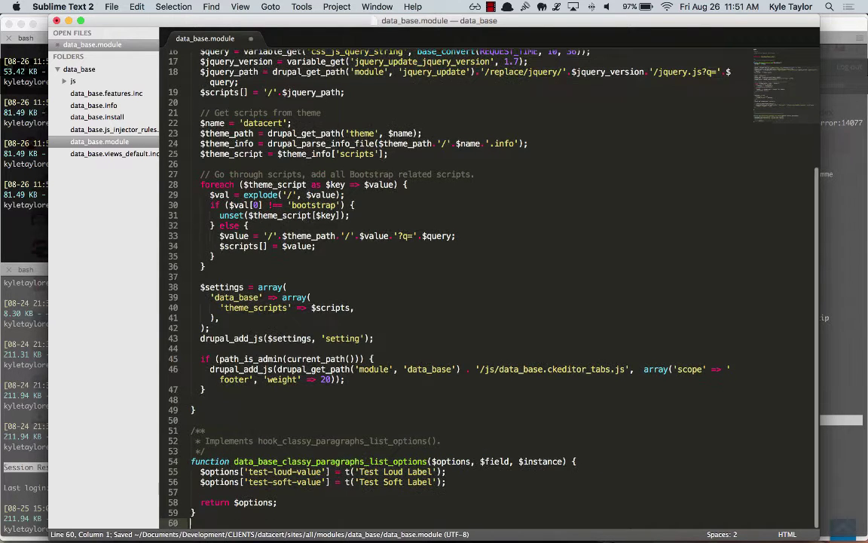
Switch to iTerm and clear the site's caches with the command "drush wipe"
key(super+Tab)
text(drush)
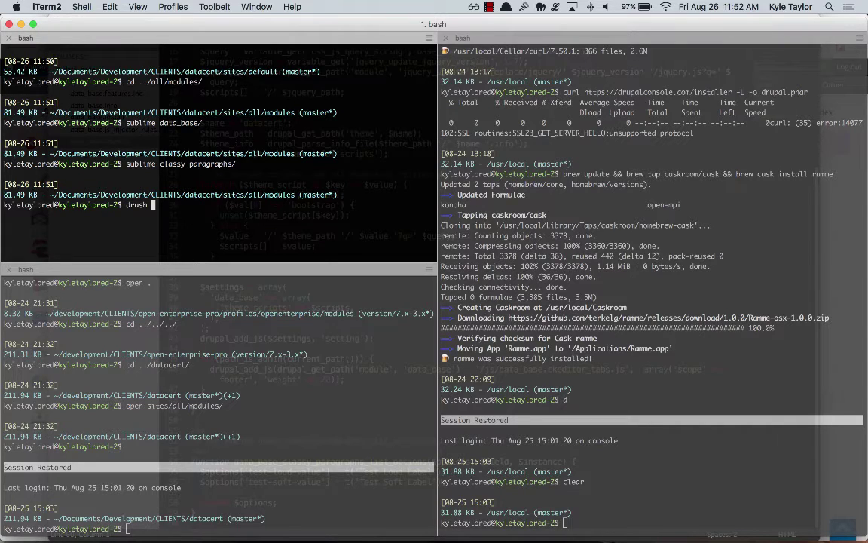
text(wipe)
key(Return)
Switch to Chrome and open the local site's Classy Paragraphs UI configuration page to check the classes added via the hook
key(super+Tab)
key(super+Tab)
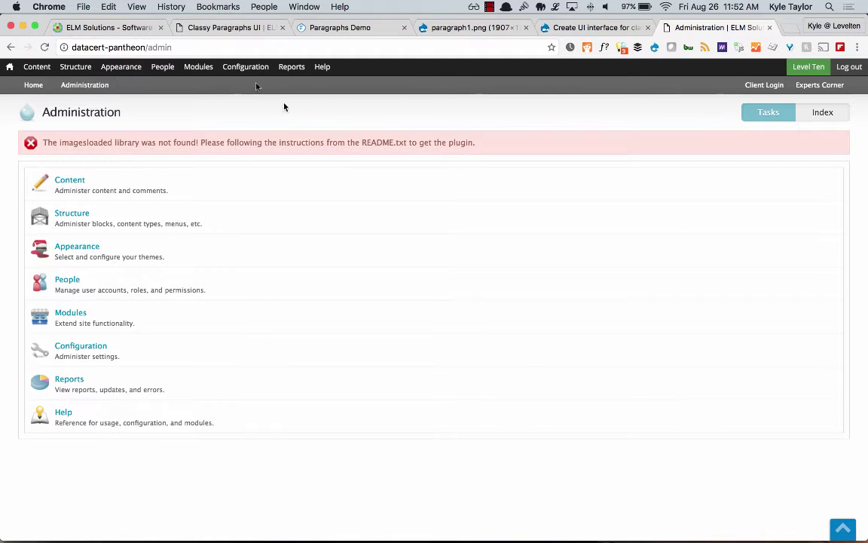
mouse_move(245, 66)
mouse_move(256, 102)
mouse_move(377, 137)
click(343, 153)
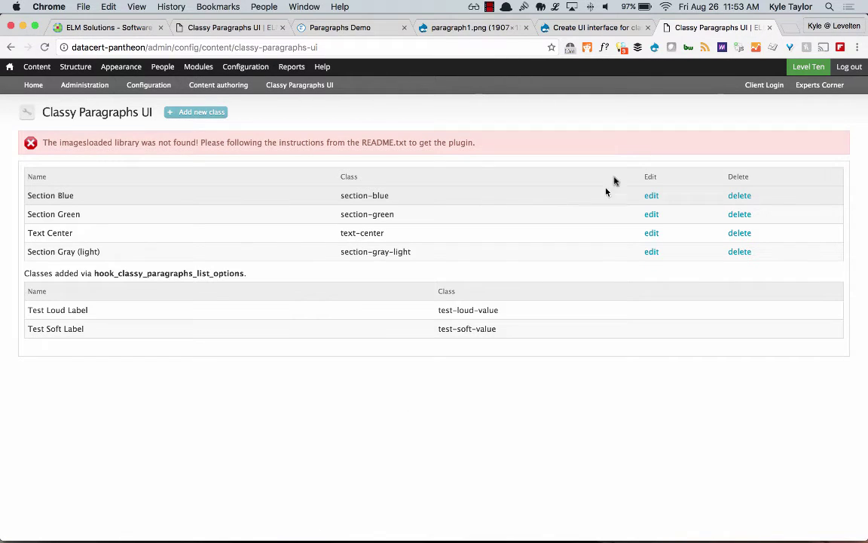
On the dev site's Classy Paragraphs UI page, open the Section Blue class for editing and submit it without changes
click(467, 29)
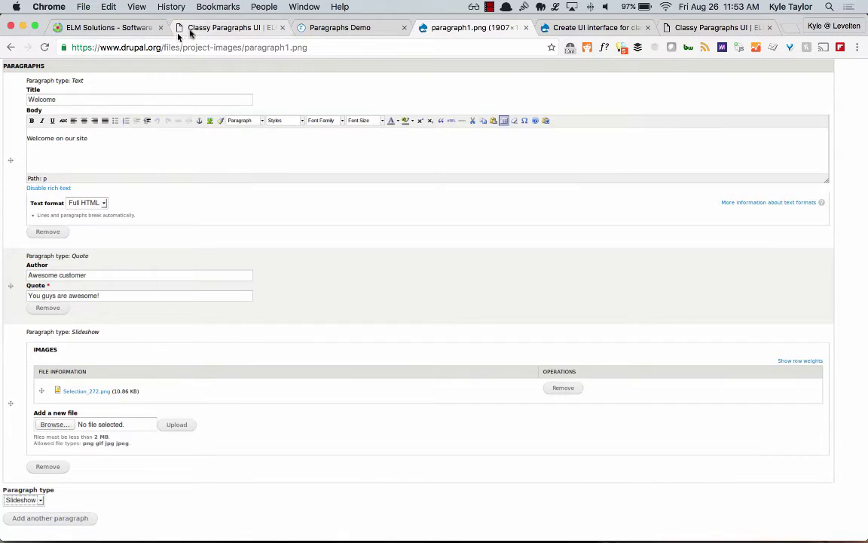
click(185, 28)
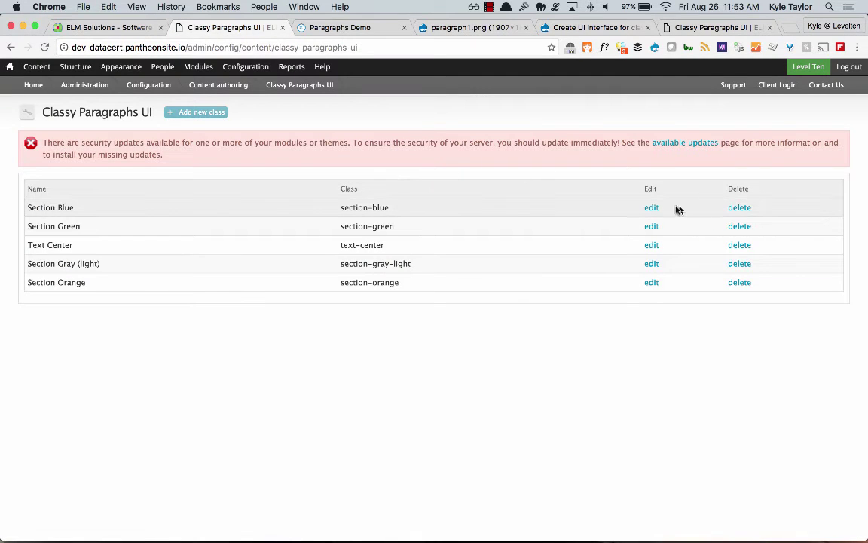
click(653, 209)
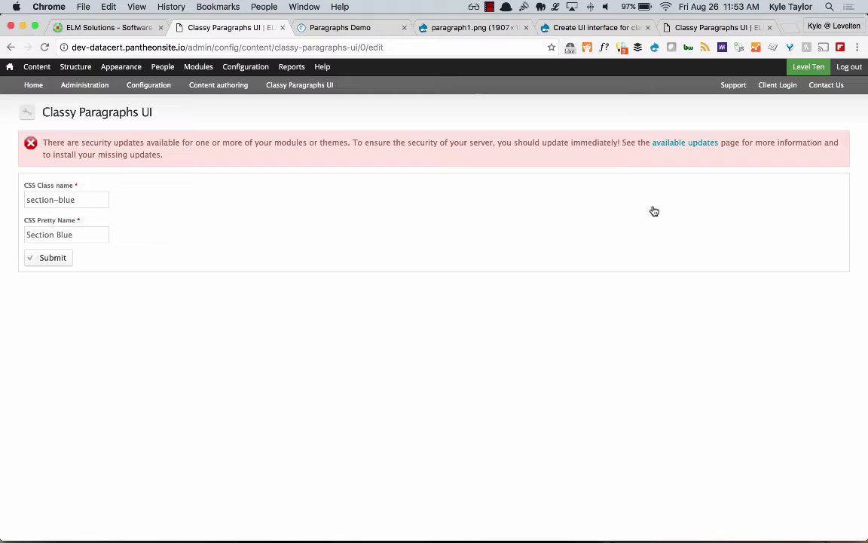
click(57, 260)
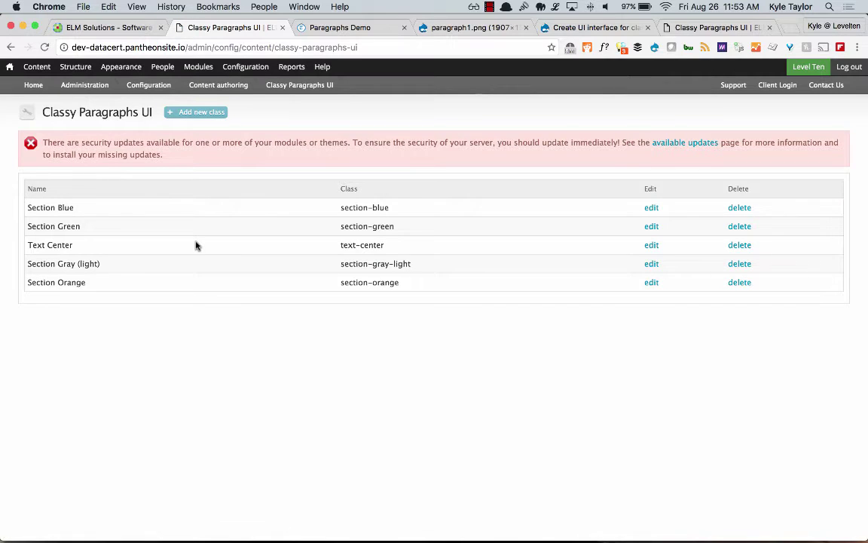
In Sublime Text 2, add two blank lines at the end of data_base.module and place the cursor after the test-soft-value option line
key(cmd+Tab)
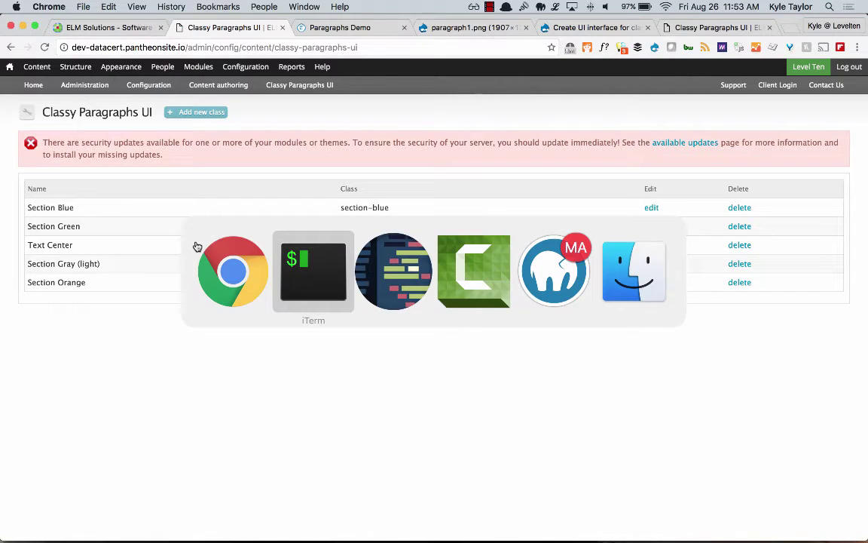
key(super+Tab)
key(super+Tab)
key(super+Tab)
key(super+shift+Tab)
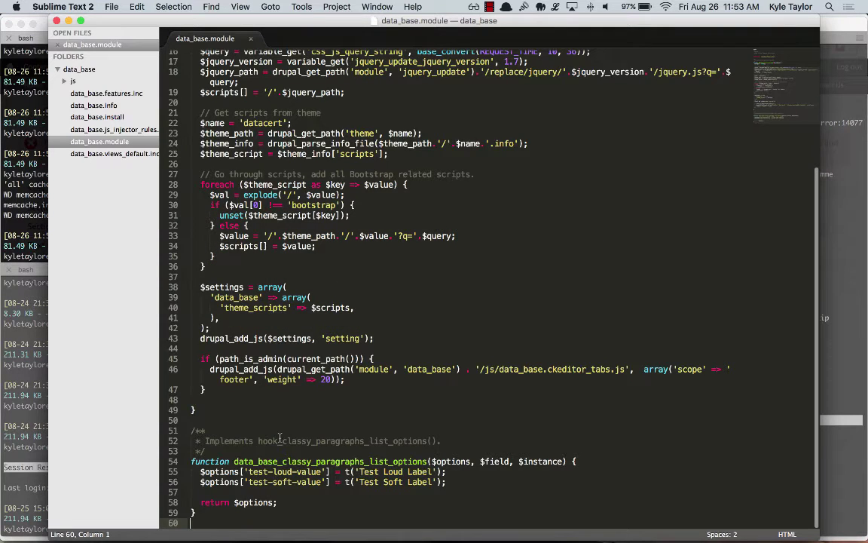
key(Return)
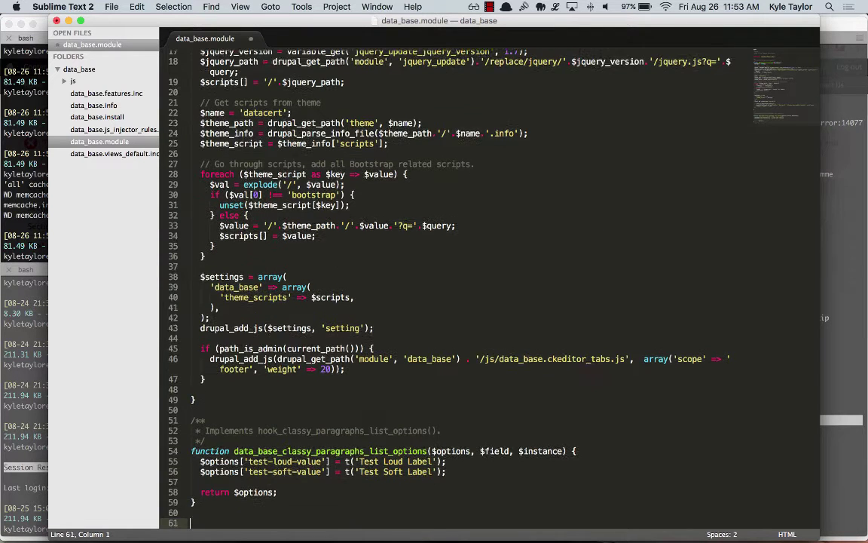
key(Return)
key(Up)
key(Up)
key(Up)
key(Up)
key(Up)
key(Up)
key(super+Right)
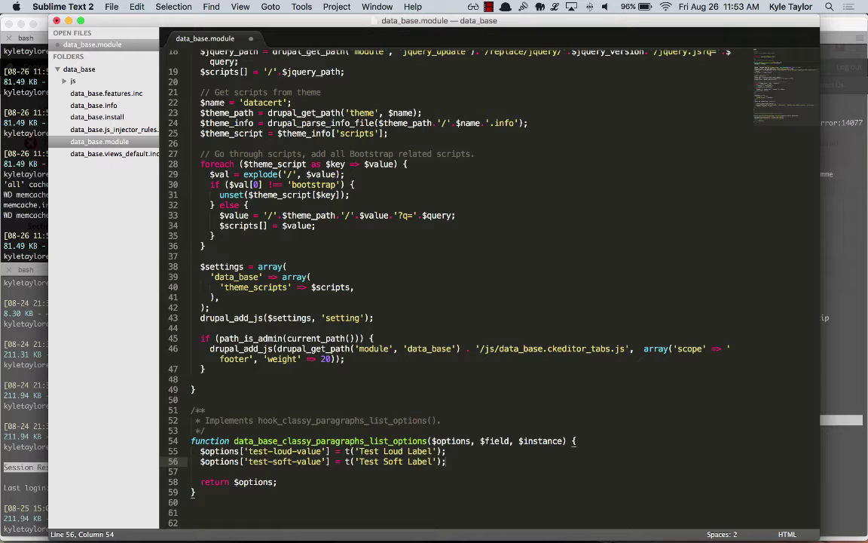
Return to Chrome and start creating a new Basic page on the dev site
key(super+Tab)
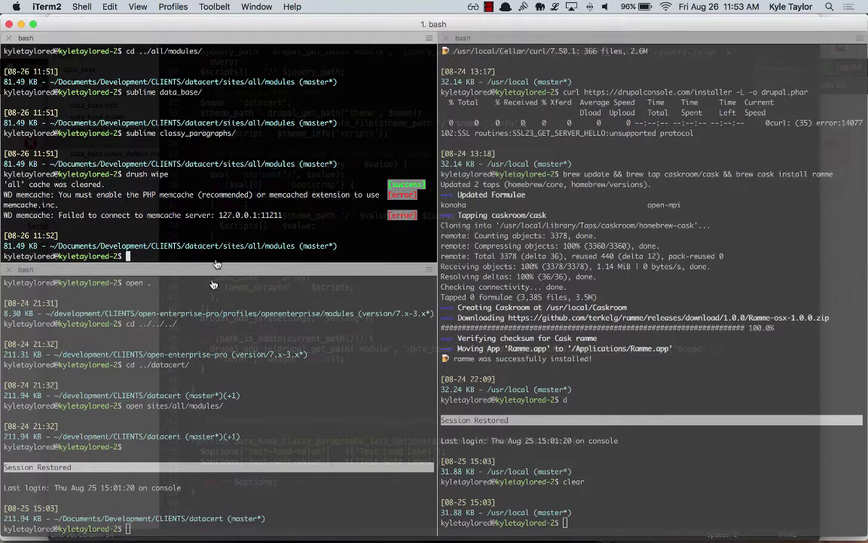
key(super+Tab)
key(super+Tab)
mouse_move(197, 73)
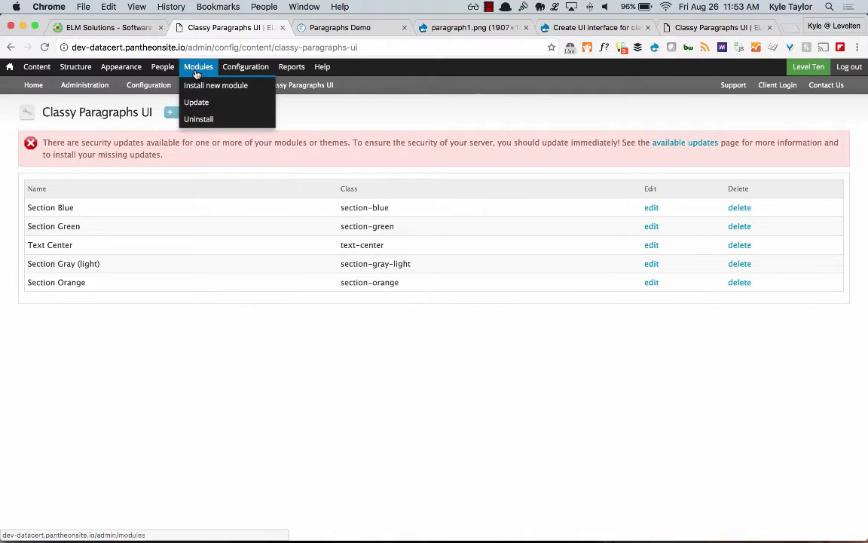
mouse_move(29, 69)
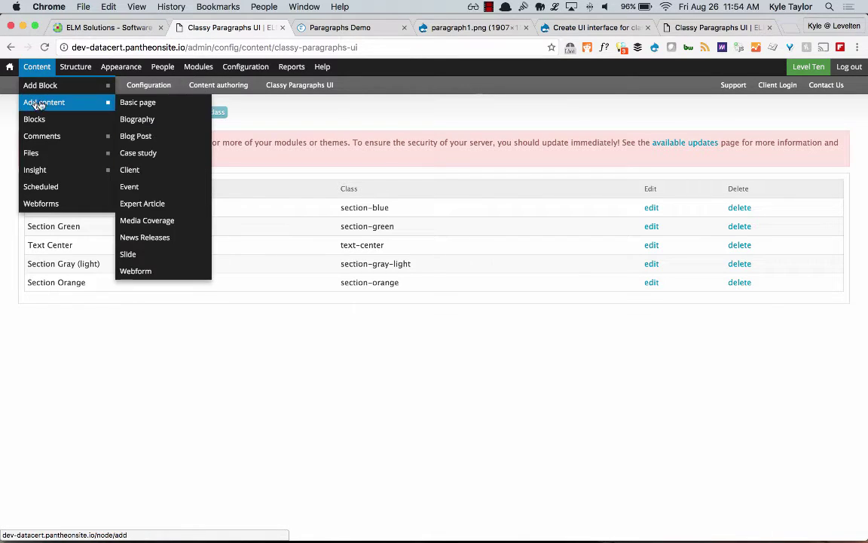
mouse_move(96, 110)
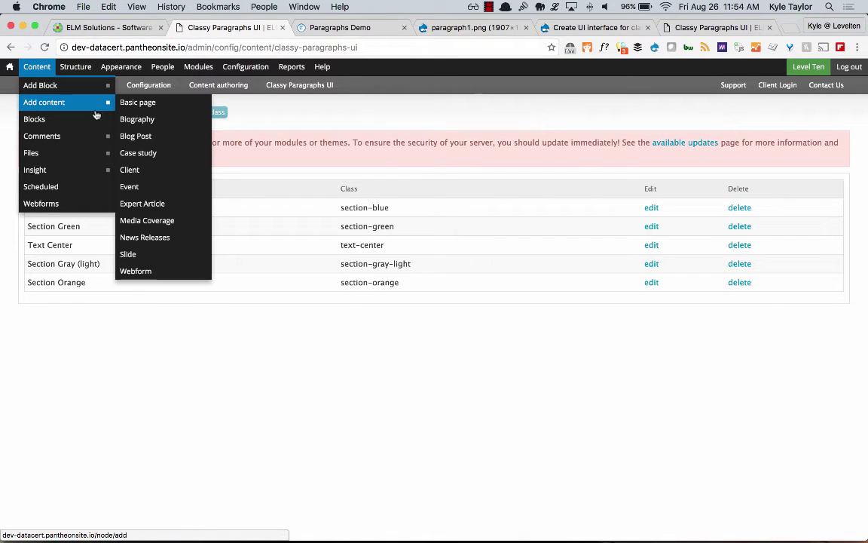
click(138, 110)
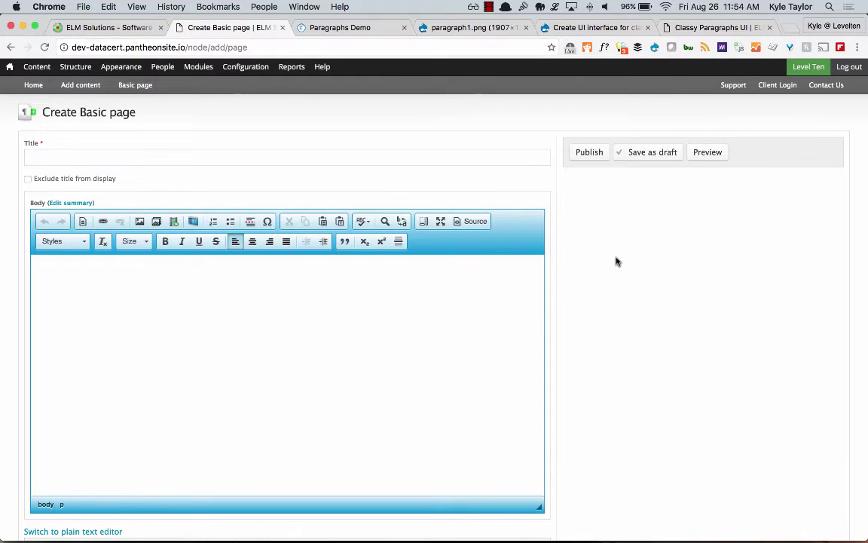
Enter "Demo Paragraph Page" as the page title and move on to the body area
scroll(616, 261, down, 1)
click(313, 136)
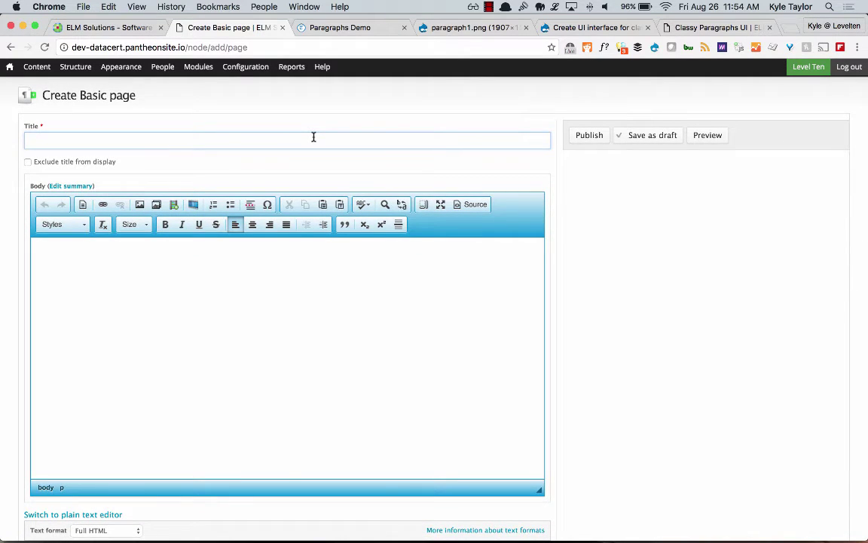
text(Demo PA)
key(BackSpace)
text(arad)
key(BackSpace)
text(graph PAge)
key(BackSpace)
key(BackSpace)
key(BackSpace)
text(age)
click(254, 305)
Review the form down to its Paragraphs section, and bring up the Basic page content type's Manage fields page in a new tab
scroll(262, 273, down, 2)
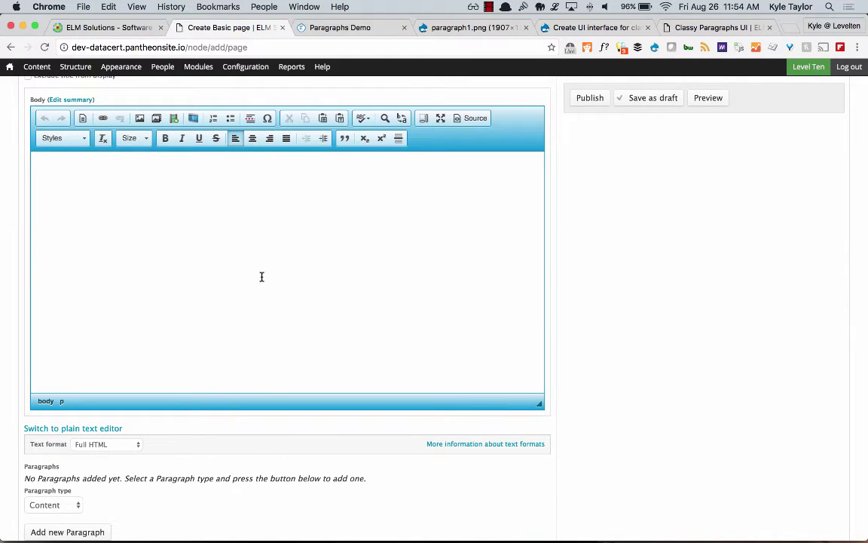
scroll(261, 273, up, 1)
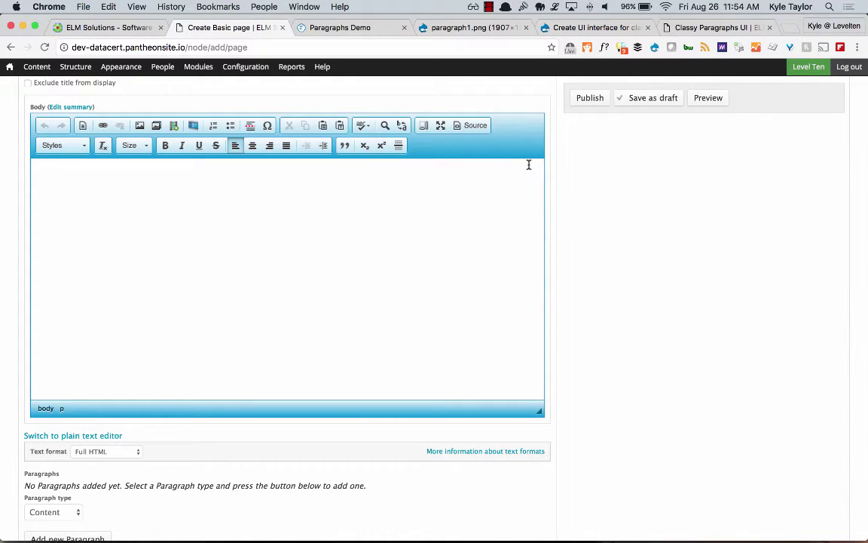
scroll(498, 172, down, 5)
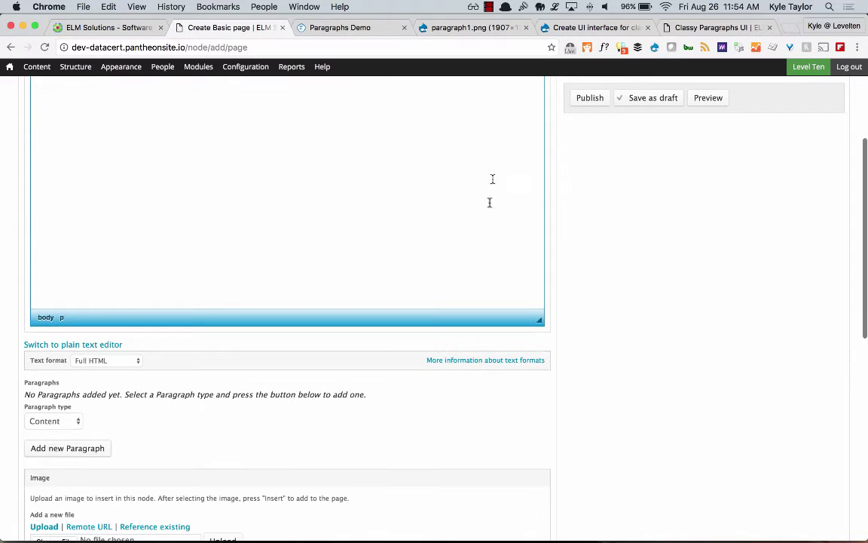
scroll(503, 249, down, 2)
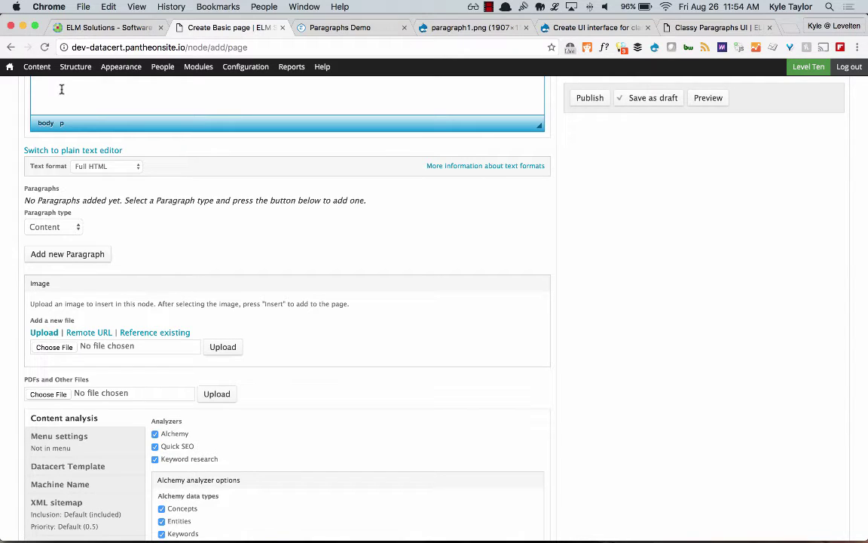
mouse_move(76, 66)
mouse_move(81, 153)
mouse_move(113, 136)
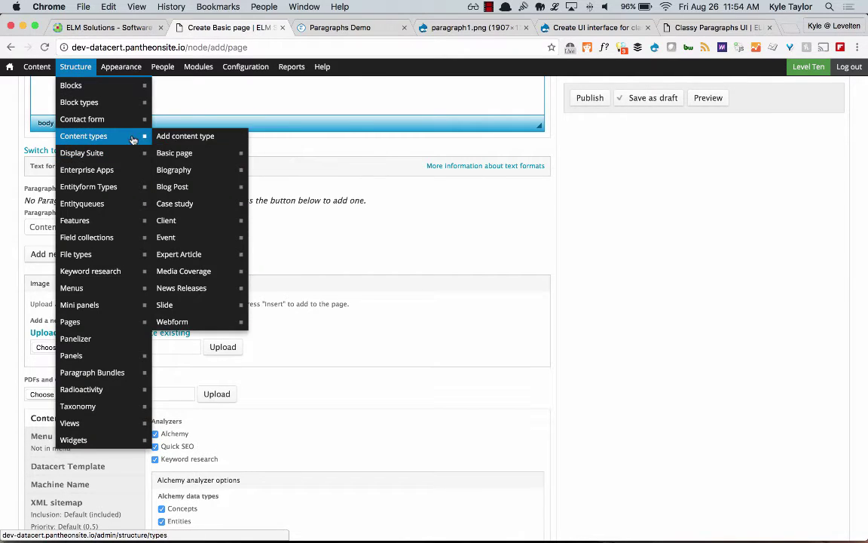
mouse_move(239, 158)
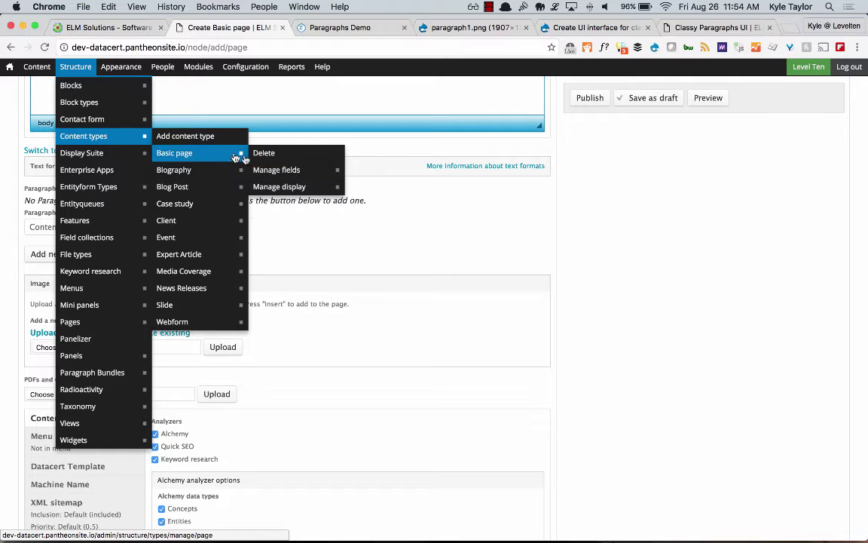
super+click(283, 171)
click(303, 34)
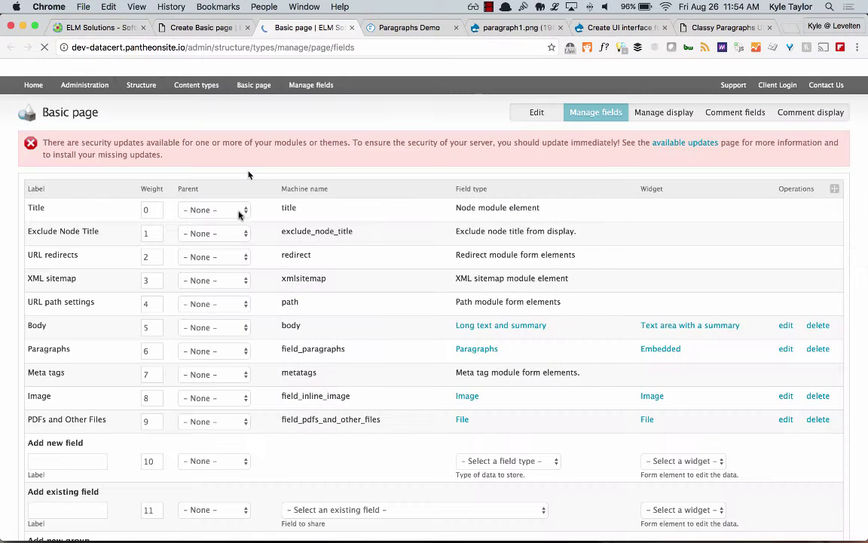
Draft a new field labelled "Paragraphs" on the Basic page, look over the available field types, and leave Manage fields without saving
scroll(230, 233, down, 3)
drag(72, 237, 21, 235)
click(29, 343)
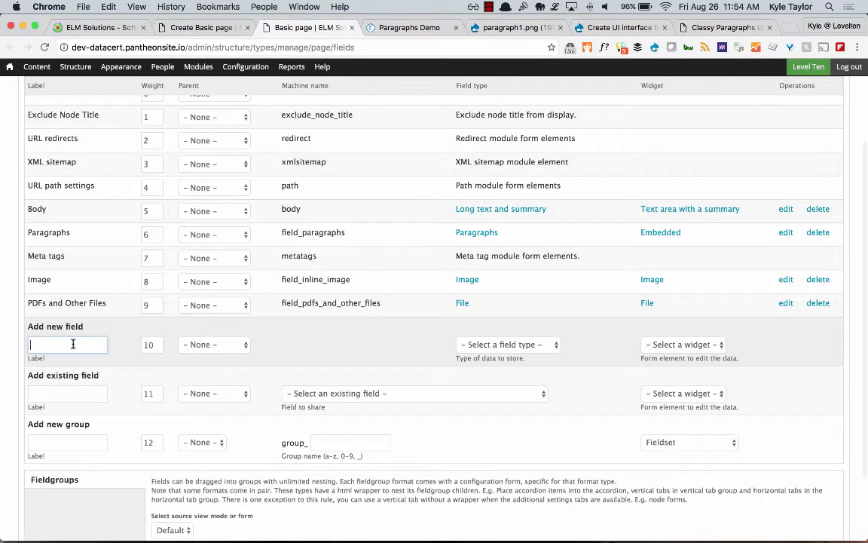
text(Paragraphs)
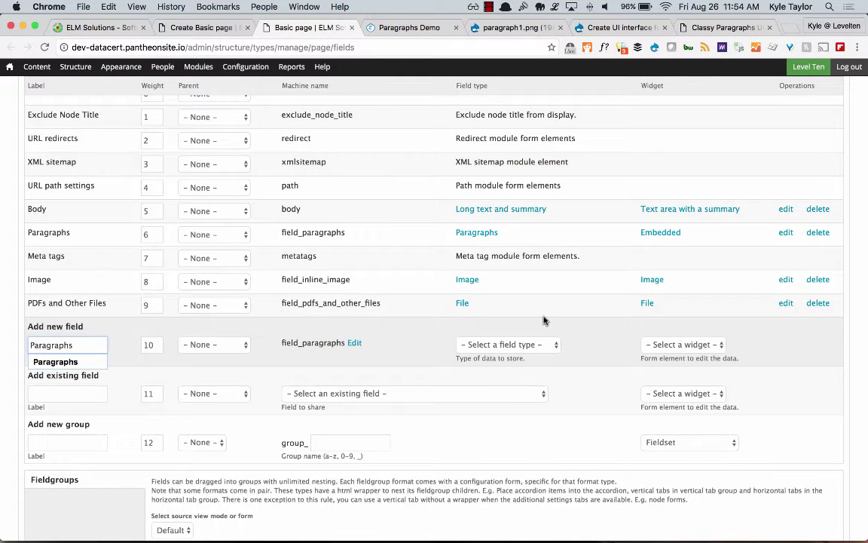
click(508, 345)
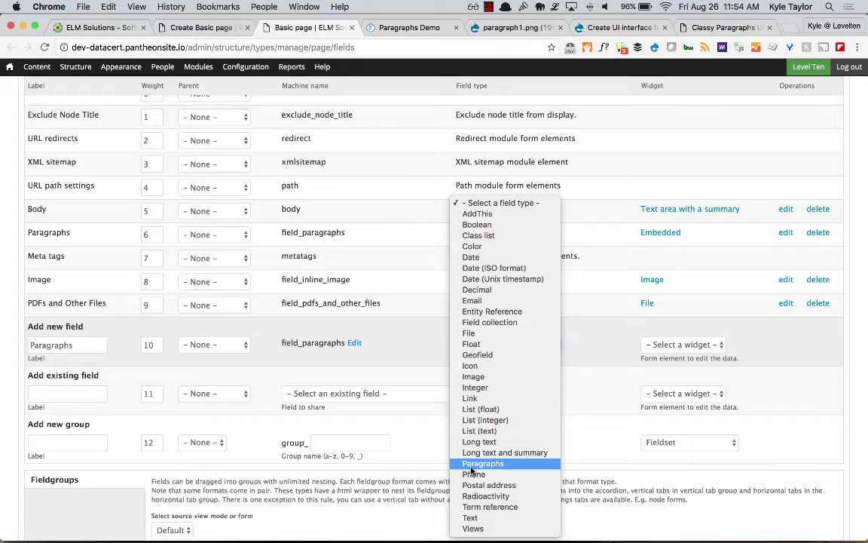
click(620, 431)
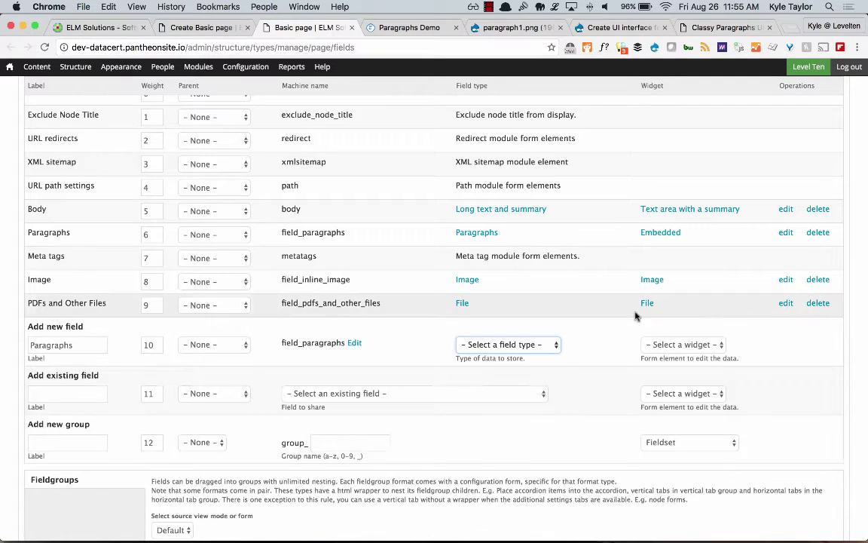
key(super+w)
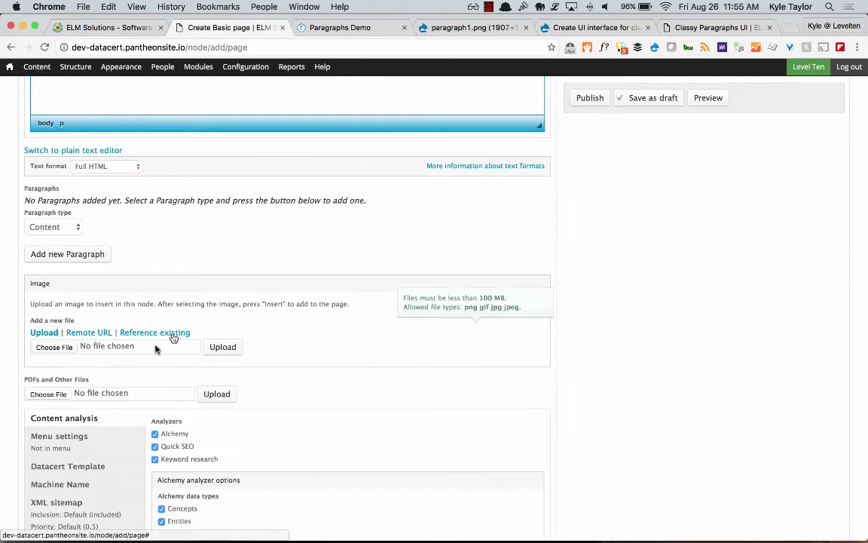
Add a Content paragraph to the page and fill its title with one generated Lorem Ipsum sentence
click(62, 253)
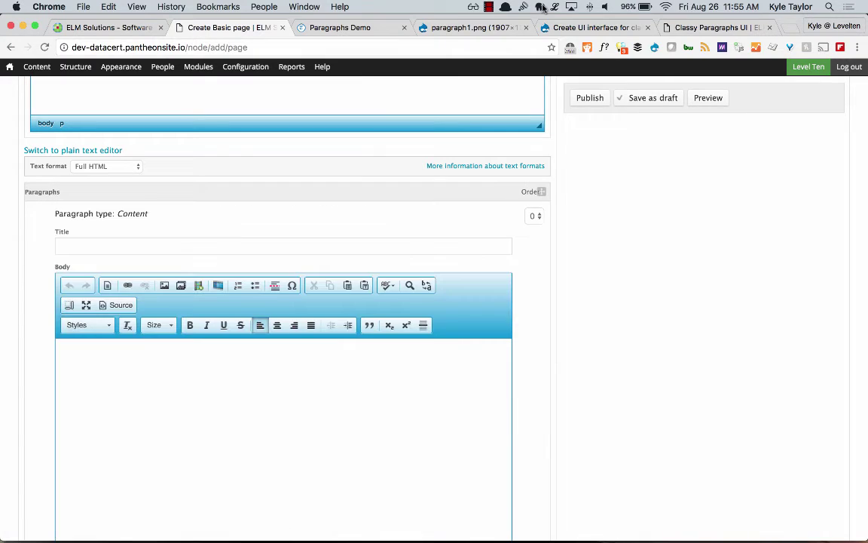
click(555, 6)
click(578, 49)
click(153, 240)
key(super+v)
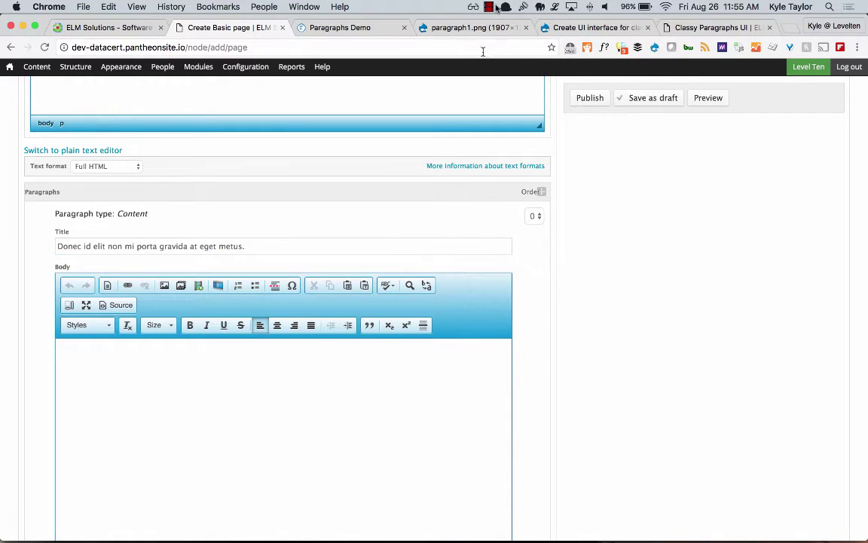
Fill the Content paragraph's body with several generated Lorem Ipsum paragraphs
click(555, 6)
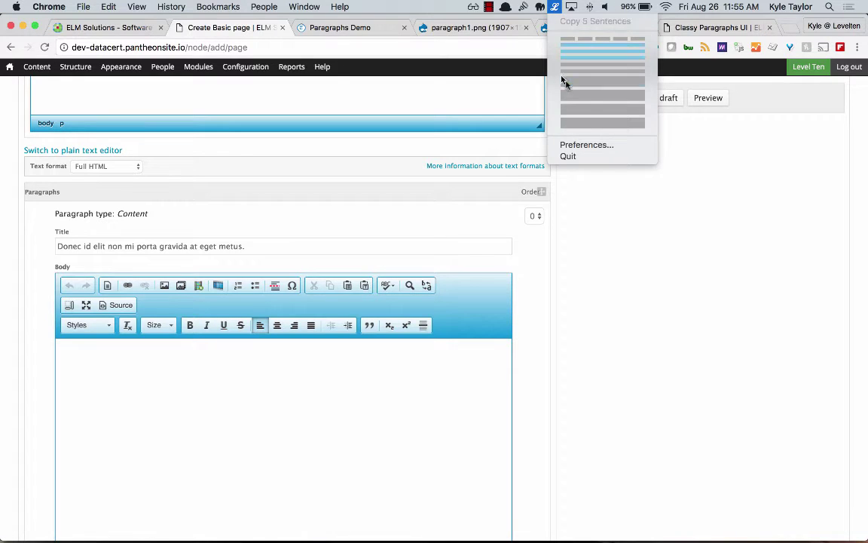
click(588, 122)
click(248, 469)
key(super+v)
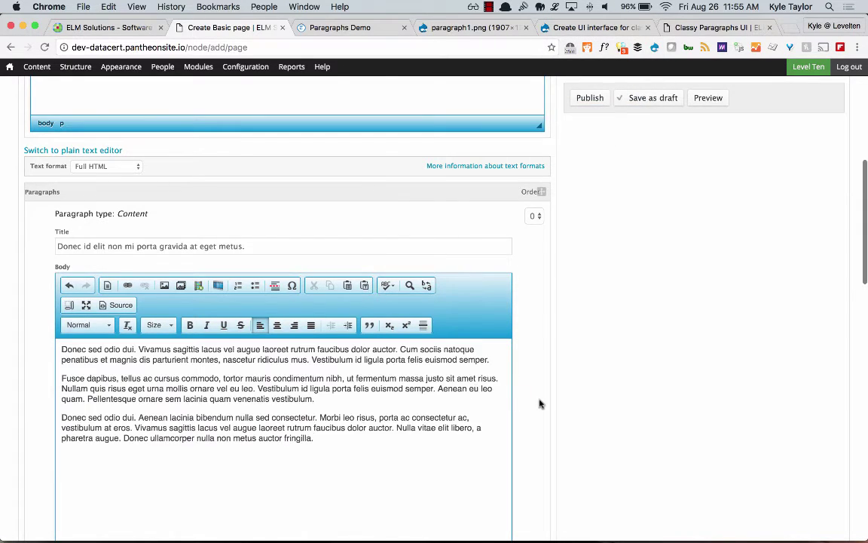
Give the Content paragraph a link titled "CLICK HERE NAO" with the URL about-us
scroll(540, 403, down, 5)
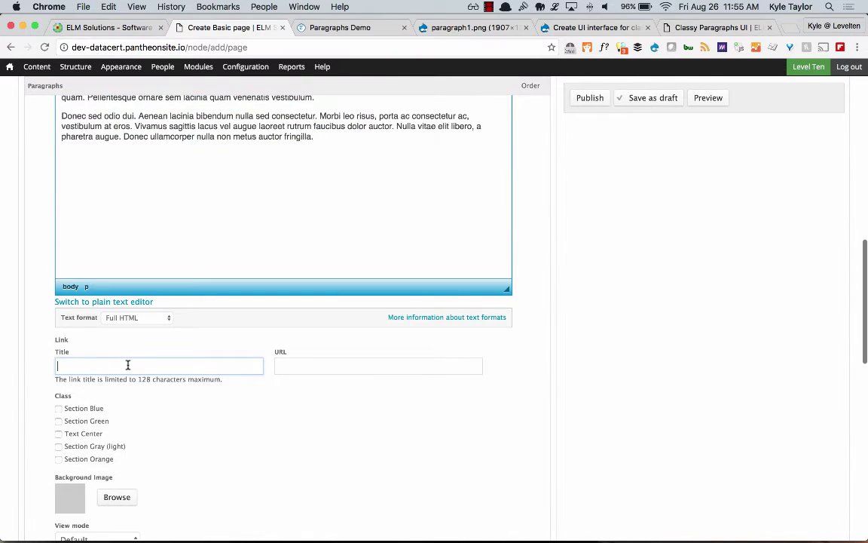
text(CLICK HERE NAO)
click(377, 365)
text(goo)
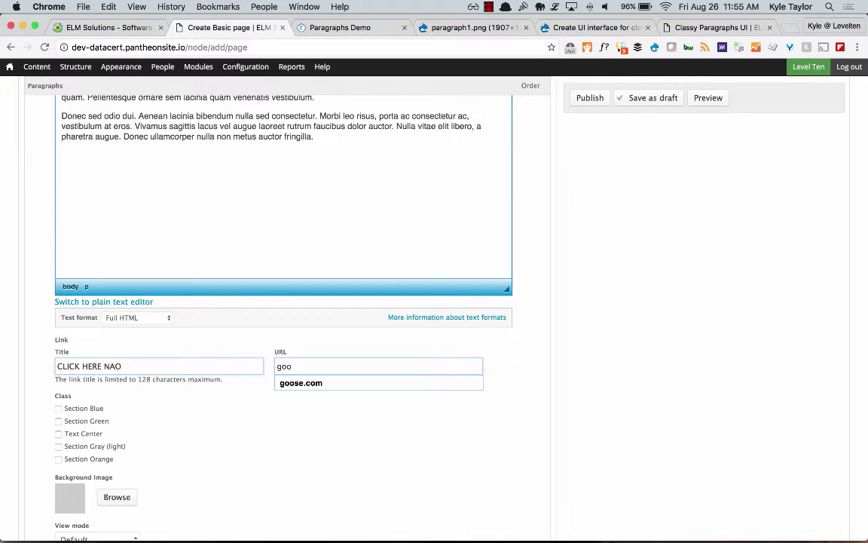
key(BackSpace)
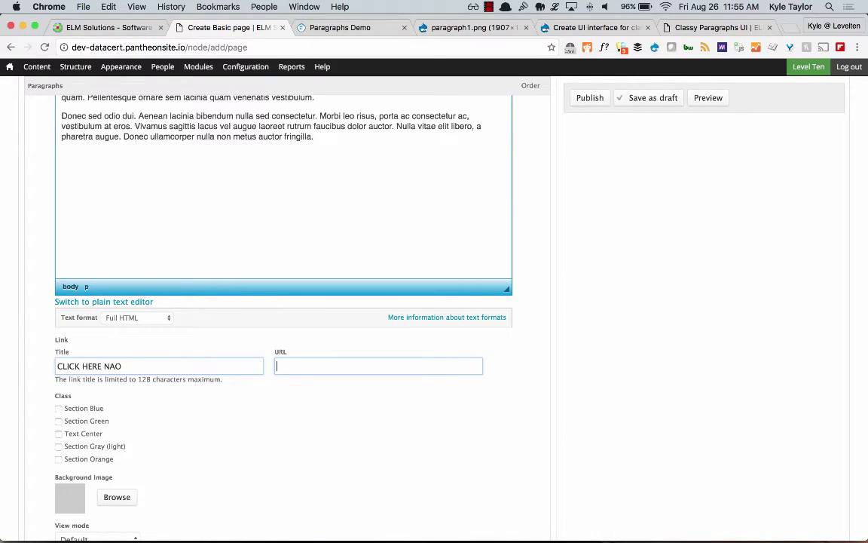
text(google.com)
key(super+a)
text(about-)
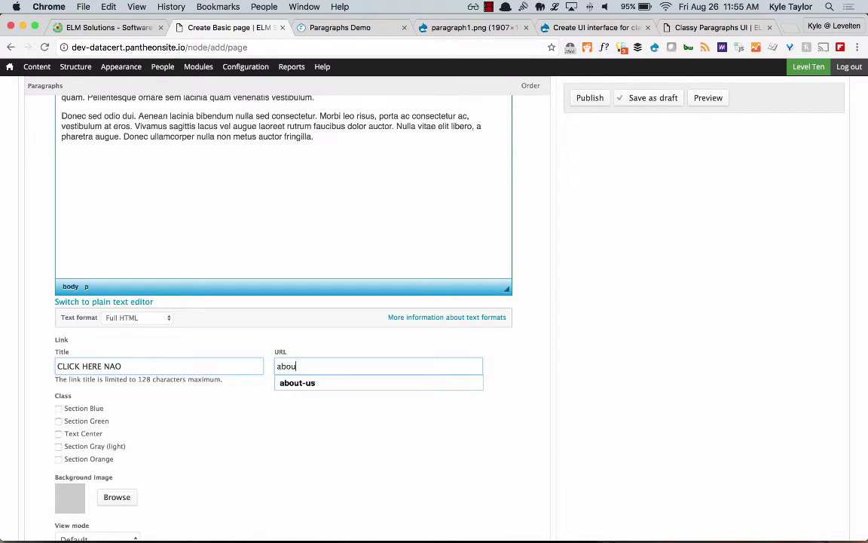
key(Down)
key(Return)
Assign the Section Green and Text Center classes to the Content paragraph, try the Background Image view mode, and return it to Default
scroll(132, 402, down, 3)
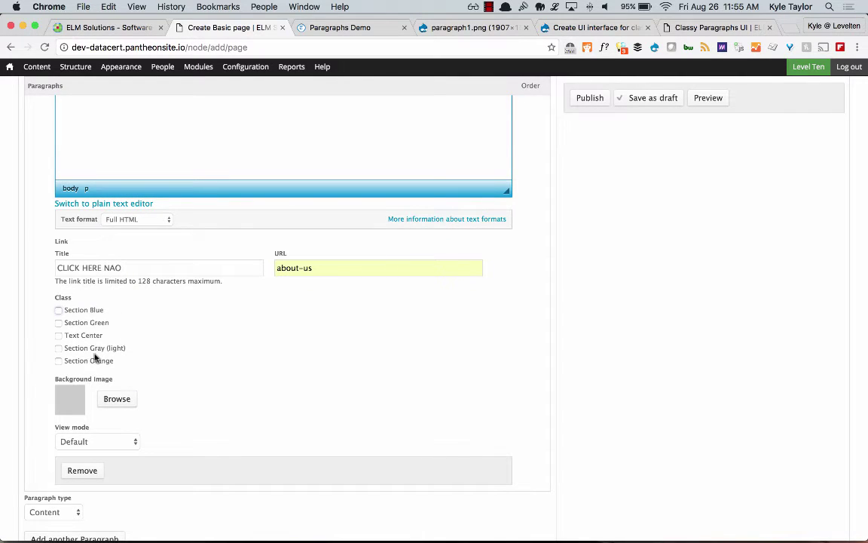
click(100, 324)
click(109, 441)
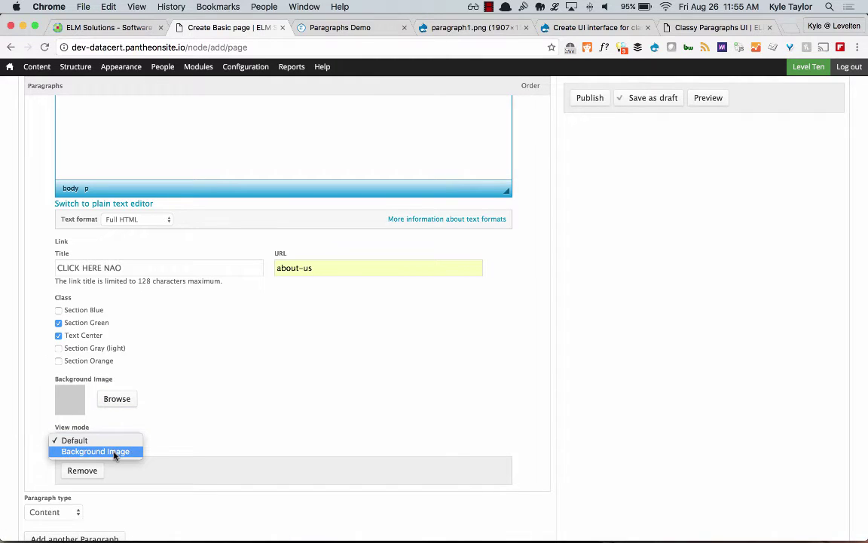
click(114, 452)
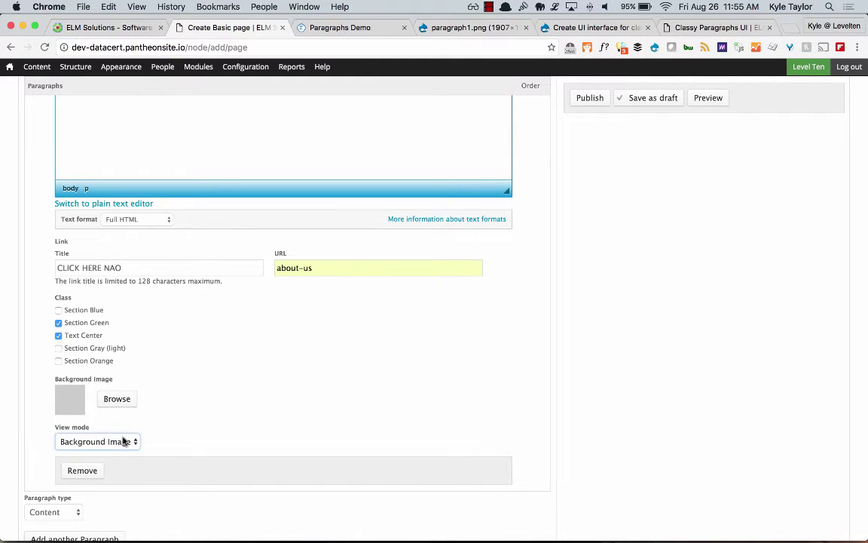
click(124, 441)
click(75, 428)
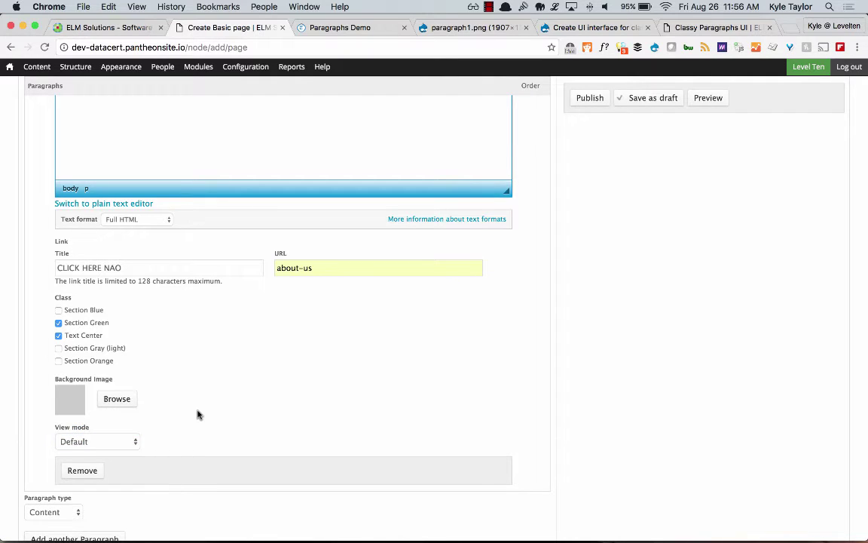
Add another paragraph of the Testimonial type below the Content paragraph
scroll(198, 415, down, 4)
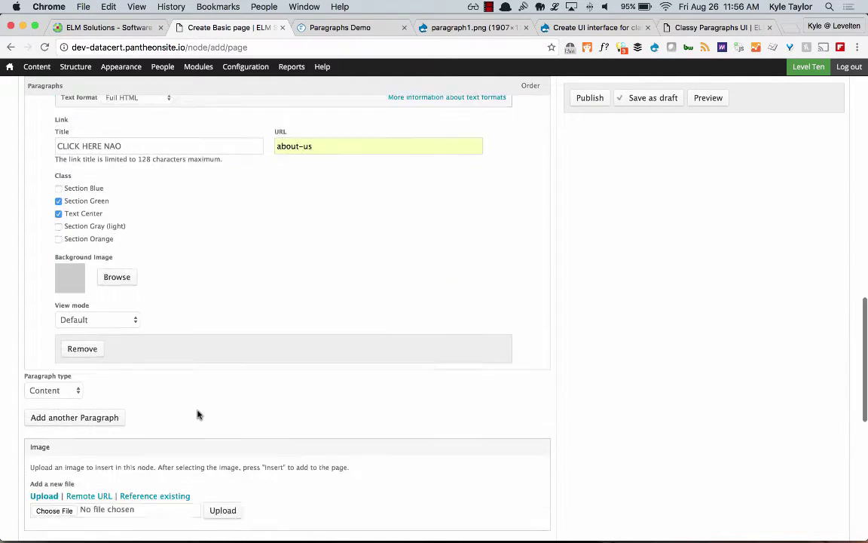
scroll(198, 413, up, 1)
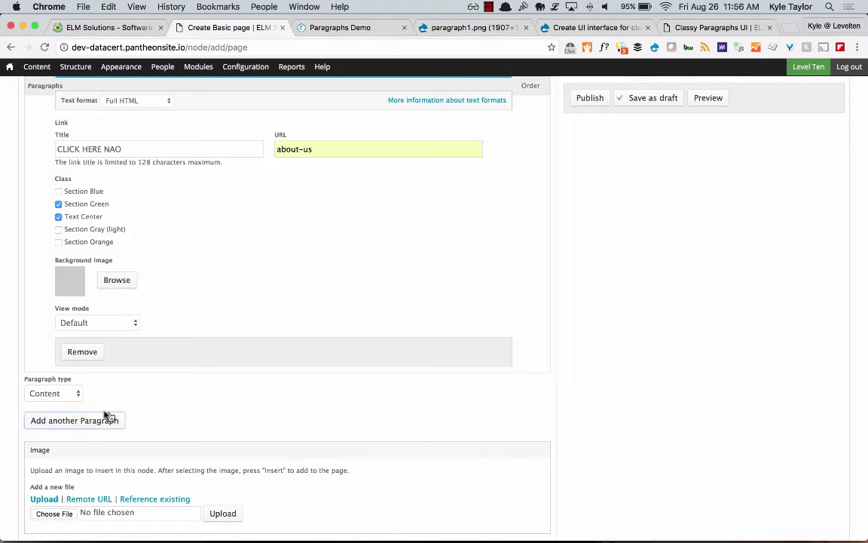
click(73, 394)
click(65, 413)
click(94, 420)
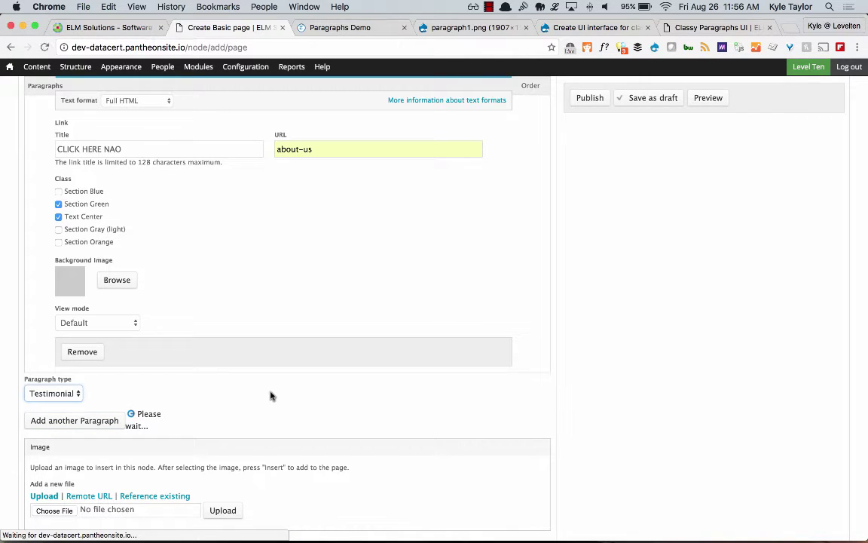
Title the first testimonial item "Slide One" and fill its body with only the first copied placeholder paragraph, starting "Donec sed odio dui"
scroll(271, 396, down, 5)
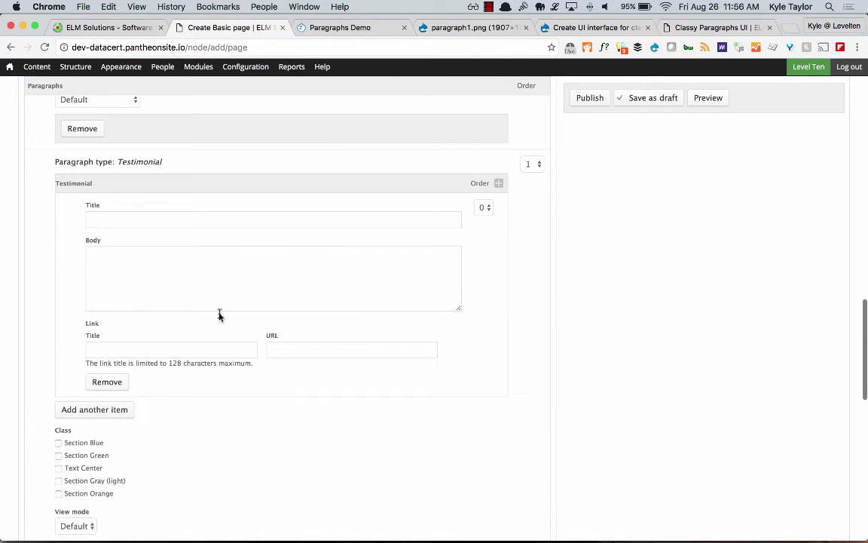
click(229, 258)
click(195, 220)
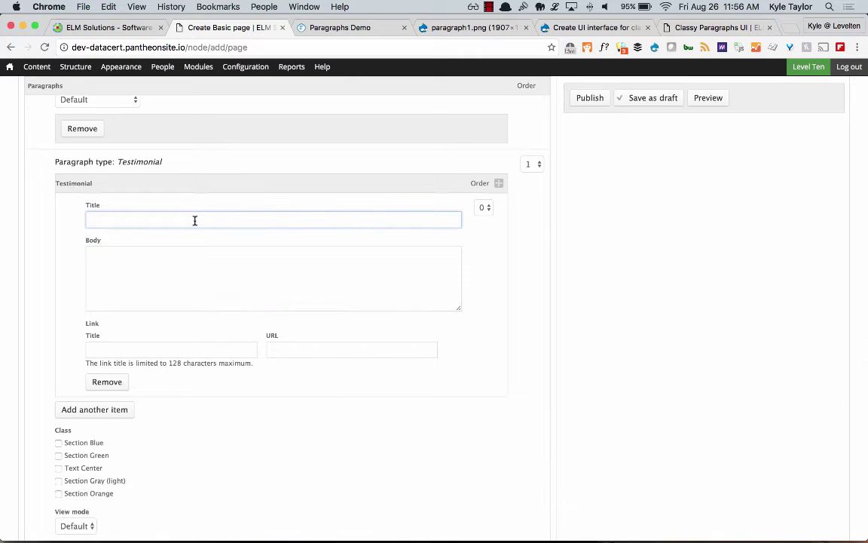
text(Slide One)
key(Tab)
text(Donec sed odio dui. Aenean lacinia bibendum nulla sed consectetur. Morbi leo risus, porta ac consectetur ac, vestibulum at eros. Vivamus sagittis lacus vel augue laoreet rutrum faucibus dolor auctor. Nulla vitae elit libero, a pharetra augue. Donec ullamcorper nulla non metus auctor fringilla.)
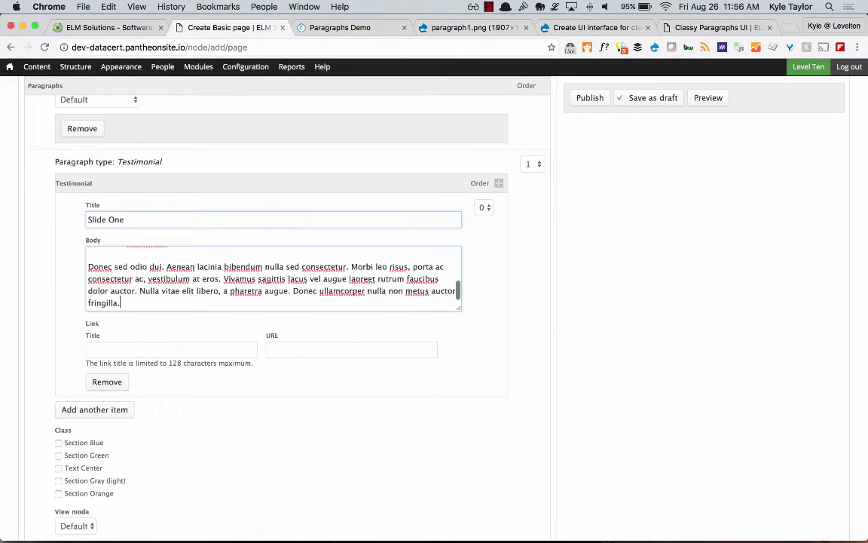
key(ctrl+v)
key(BackSpace)
Give Slide One a link titled "button 1" with the URL about-us
click(172, 349)
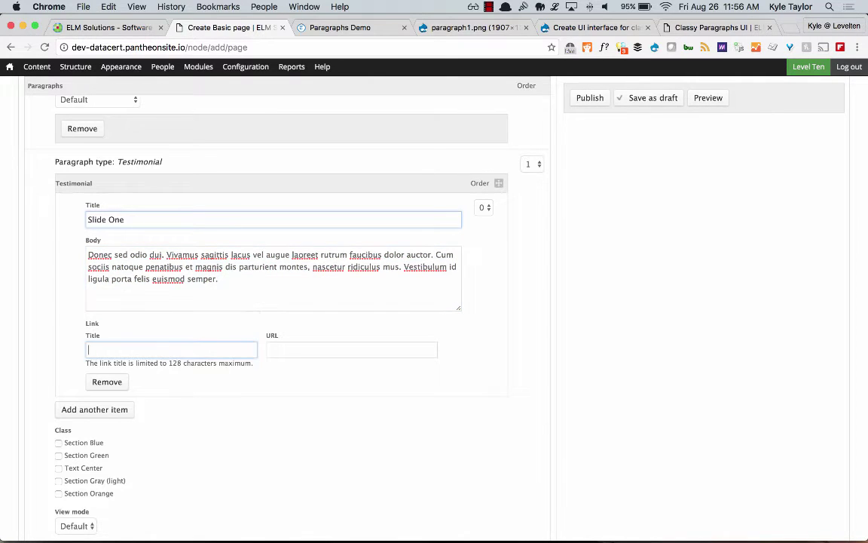
text(button 1)
key(Tab)
text(about-us)
Add a second item to the Testimonial paragraph and title it "Slide 2"
click(110, 410)
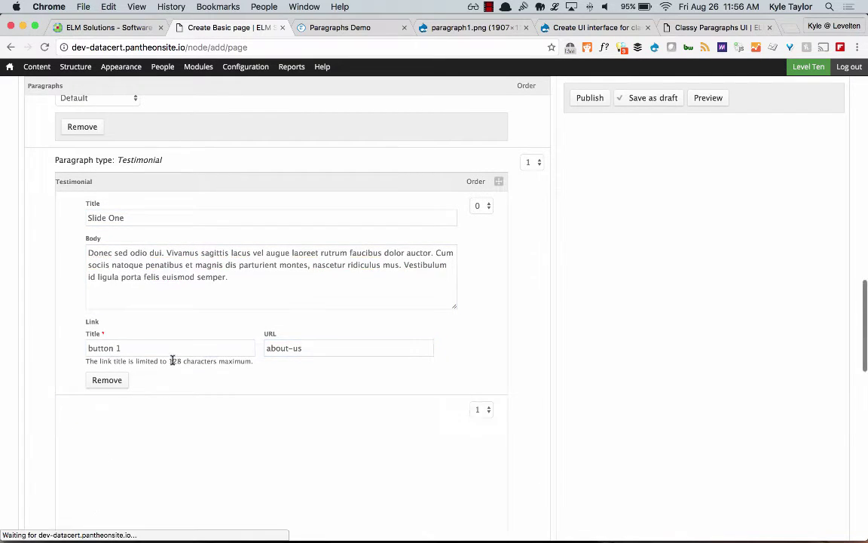
scroll(172, 392, down, 1)
scroll(172, 392, down, 1)
click(180, 312)
text(Slide 2)
key(Tab)
Fill Slide 2's body with the "Fusce dapibus" placeholder paragraph, copying the trailing "Donec sed odio dui" paragraph for reuse and removing it
text(Fusce dapibus, tellus ac cursus commodo, tortor mauris condimentum nibh, ut fermentum massa justo sit amet risus. Nullam quis risus eget urna mollis ornare vel eu leo. Vestibulum id ligula porta felis euismod semper. Aenean eu leo quam. Pellentesque ornare sem lacinia quam venenatis vestibulum.  Donec sed odio dui. Aenean lacinia bibendum nulla sed consectetur. Morbi leo risus, porta ac consectetur ac, vestibulum at eros. Vivamus sagittis lacus vel augue laoreet rutrum faucibus dolor auctor. Nulla vitae elit libero, a pharetra augue. Donec ullamcorper nulla non metus auctor fringilla.)
key(shift+super+Up)
key(shift+Down)
key(shift+Down)
key(shift+Down)
key(shift+Down)
key(shift+Down)
key(shift+Down)
key(shift+Down)
key(shift+Up)
key(ctrl+c)
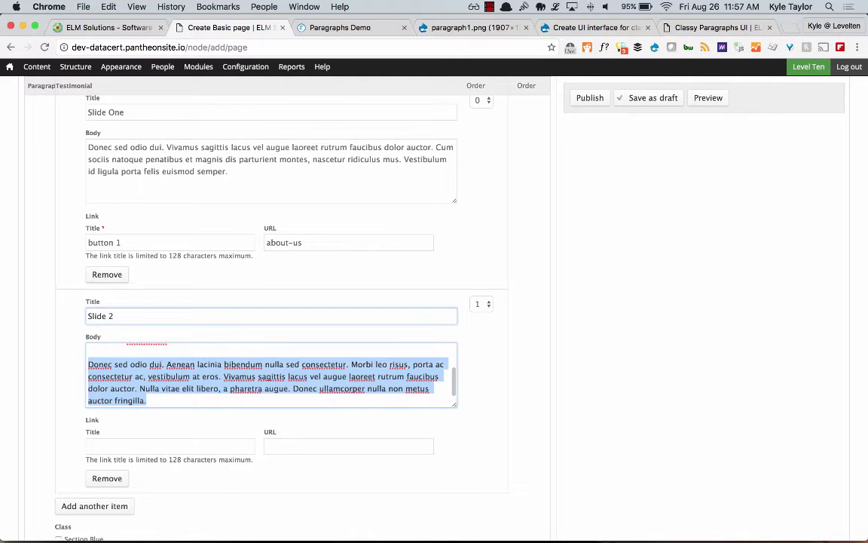
key(BackSpace)
Give Slide 2 a link titled "button 2" with the URL google.com
key(Tab)
text(but)
key(Tab)
text(google.com)
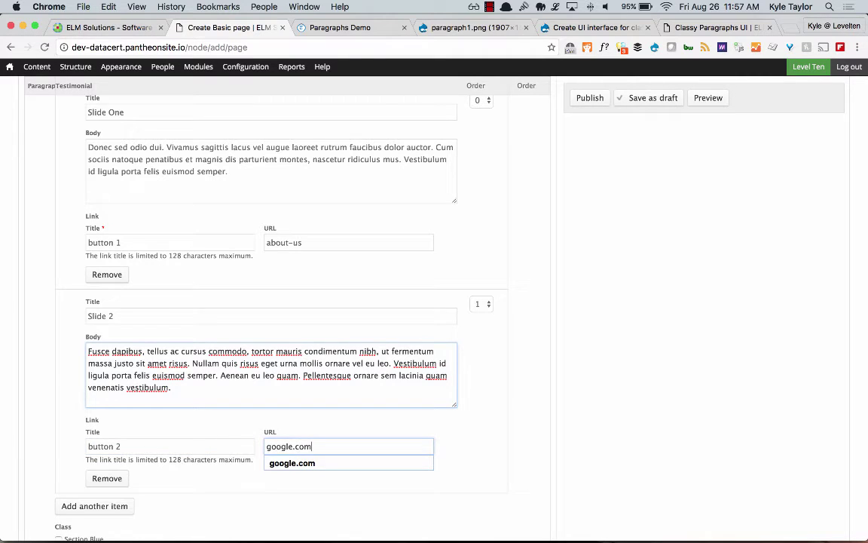
Add a third testimonial item titled "Slide 3" and paste the copied placeholder paragraph into its body
scroll(60, 373, down, 2)
click(75, 422)
scroll(157, 394, down, 3)
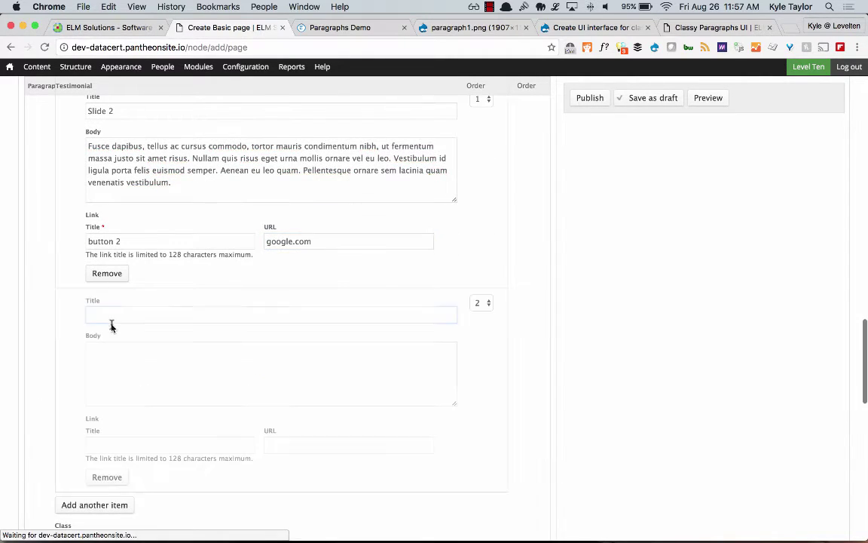
text(SLide)
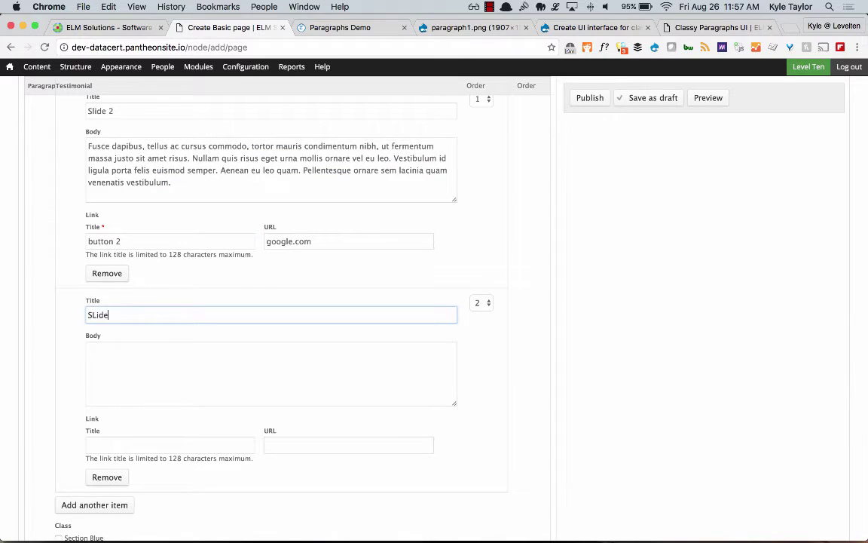
text( 4)
key(BackSpace)
text(3)
key(Tab)
key(ctrl+v)
Give Slide 3 a link titled "button 3" with the URL google.com
key(Tab)
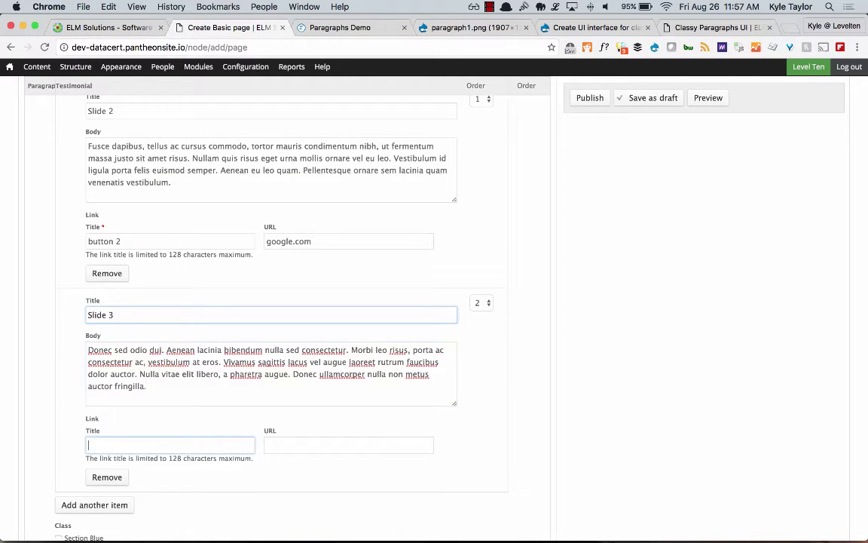
key(Tab)
text(google.com)
Assign only the Section Blue class to the Testimonial paragraph and keep its view mode at Default
scroll(17, 386, down, 3)
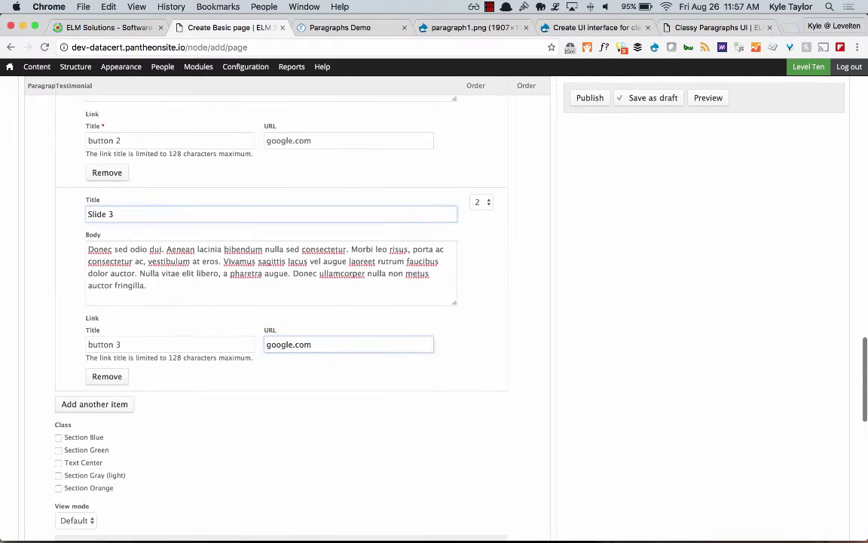
scroll(12, 440, down, 2)
click(81, 395)
click(83, 383)
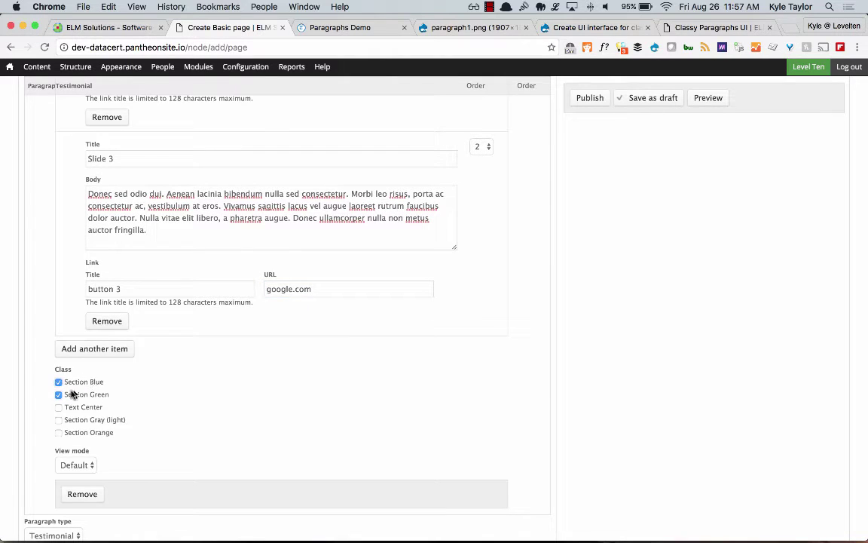
click(58, 394)
scroll(139, 407, down, 2)
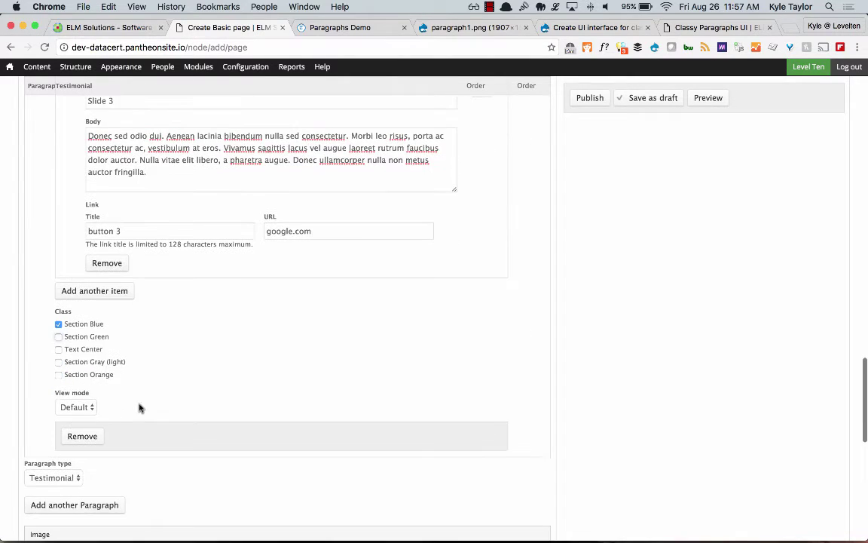
click(85, 407)
click(113, 404)
Add a paragraph of type Views below the Testimonial paragraph
scroll(120, 418, down, 3)
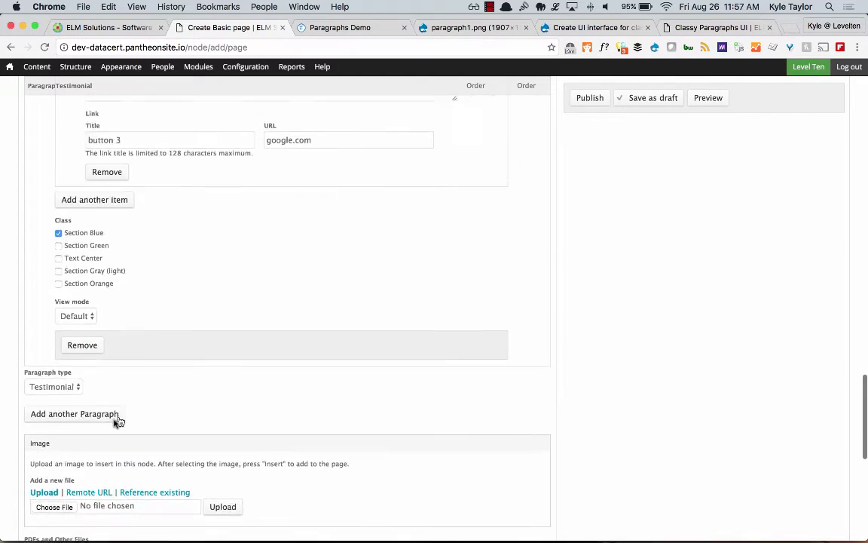
click(41, 375)
click(44, 356)
click(46, 379)
click(43, 388)
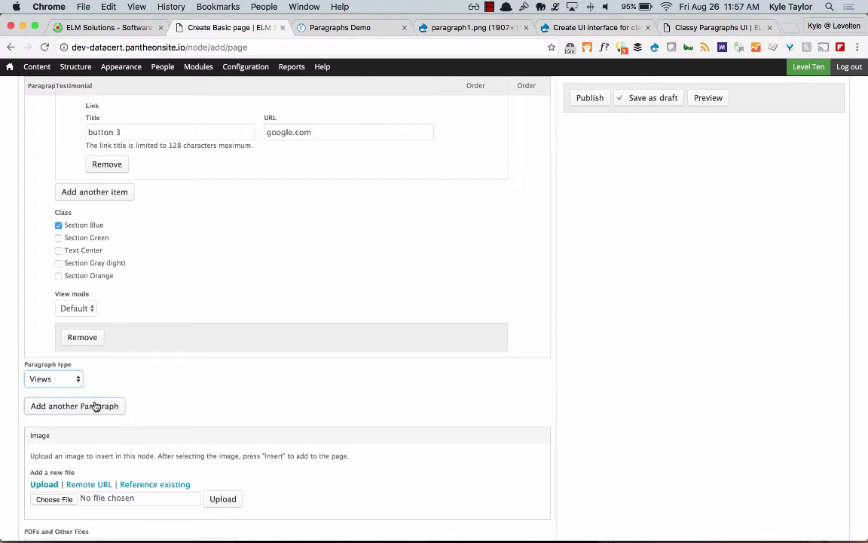
click(96, 406)
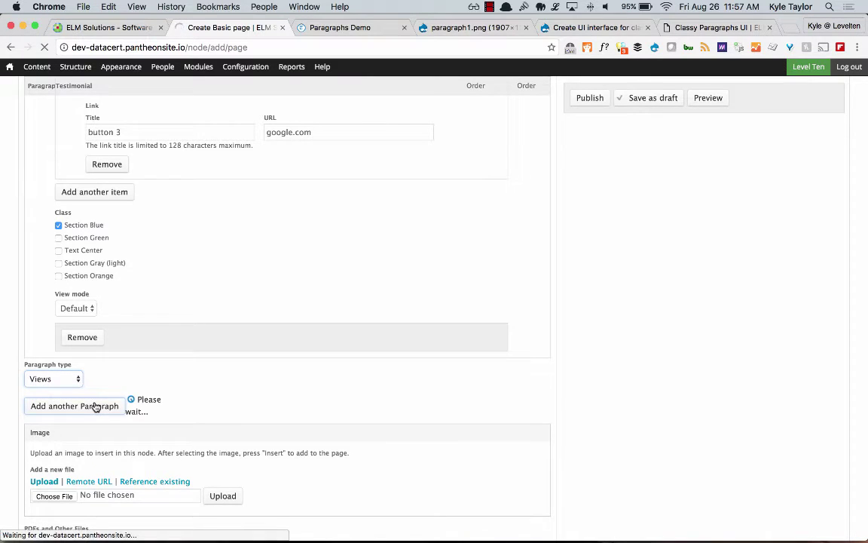
Title the Views paragraph "Another Views Section" and paste the copied placeholder paragraph into its description
scroll(196, 362, down, 5)
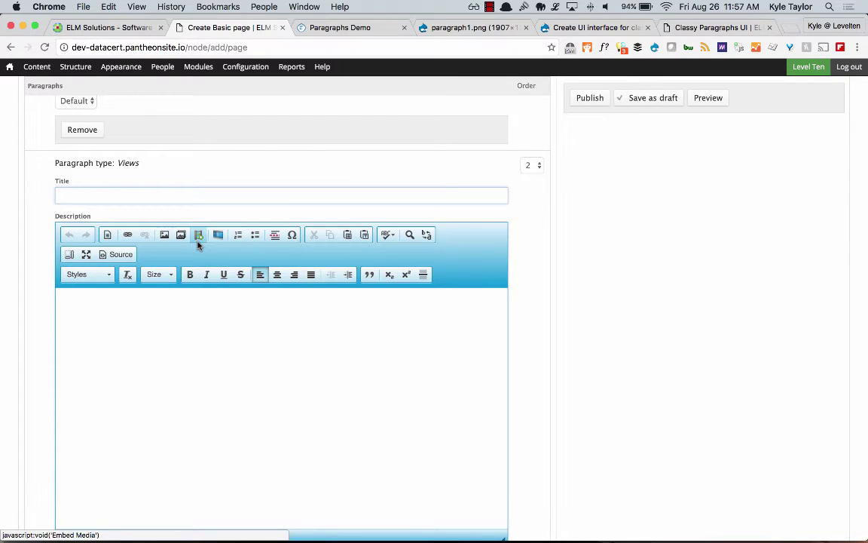
text(Anot)
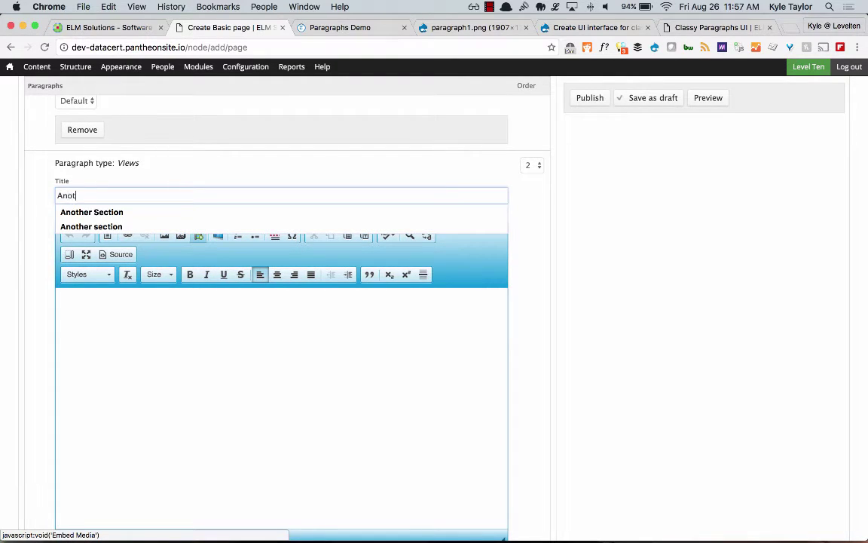
text(her Views S)
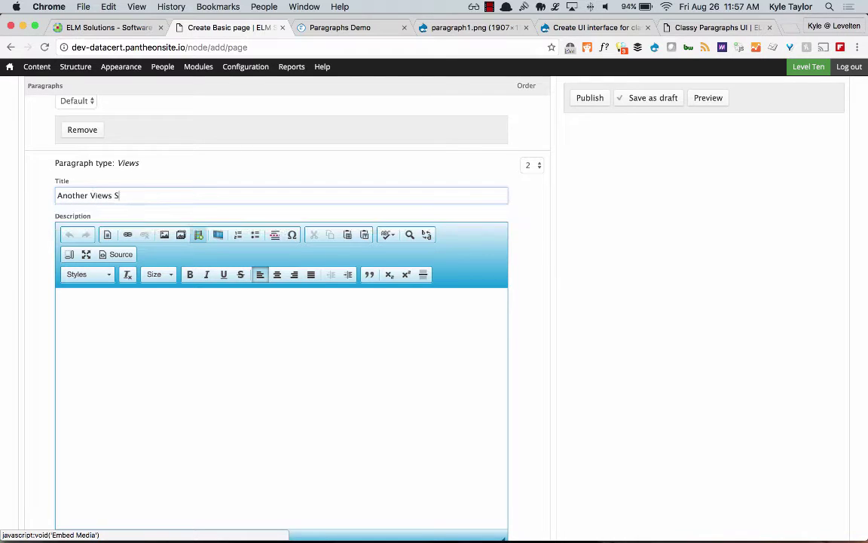
text(ection)
click(216, 356)
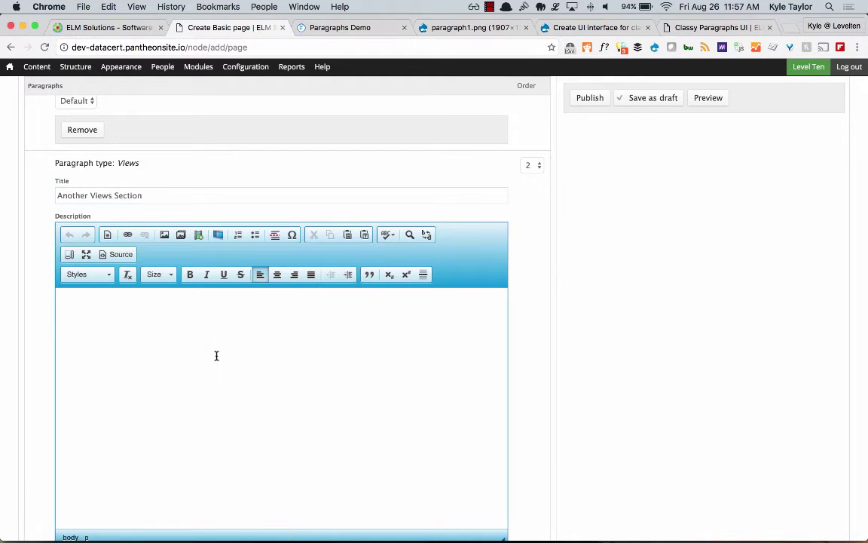
text(Donec sed odio dui. Aenean lacinia bibendum nulla sed consectetur. Morbi leo risus, porta ac consectetur ac, vestibulum at eros. Vivamus sagittis lacus vel augue laoreet rutrum faucibus dolor auctor. Nulla vitae elit libero, a pharetra augue. Donec ullamcorper nulla non metus auctor fringilla.)
Attach the experts_corner_grid - Block view to the Views paragraph and assign it the Section Green class
scroll(215, 339, down, 5)
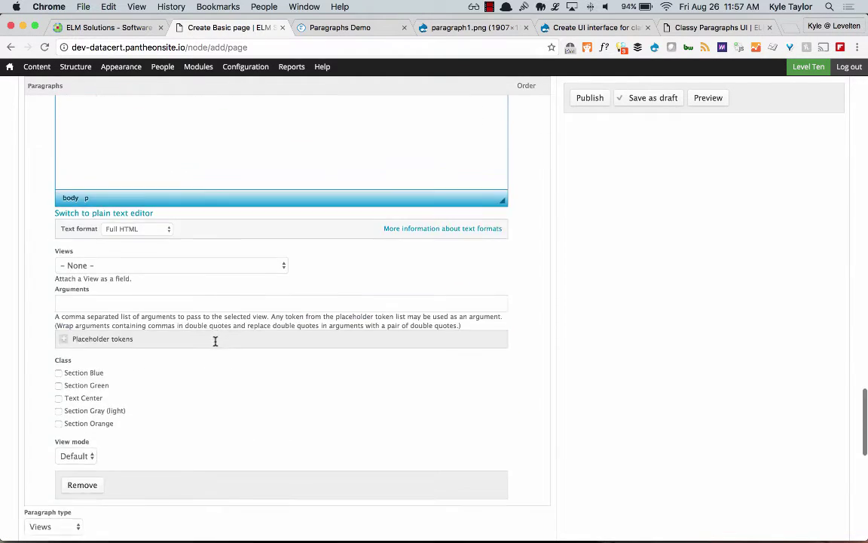
click(137, 266)
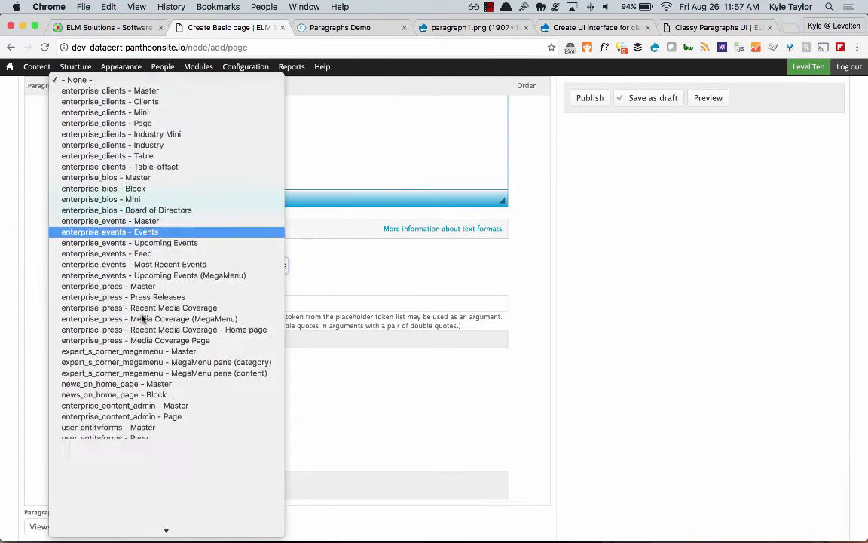
scroll(142, 318, down, 10)
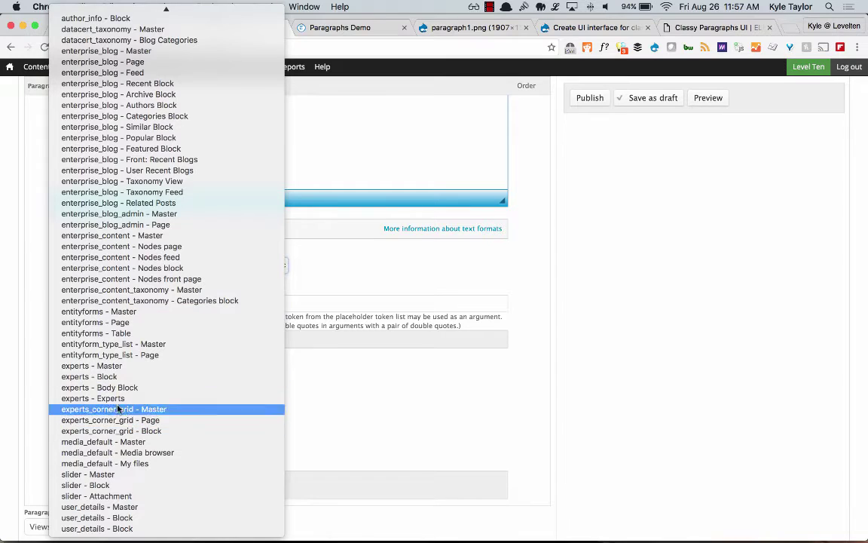
click(143, 430)
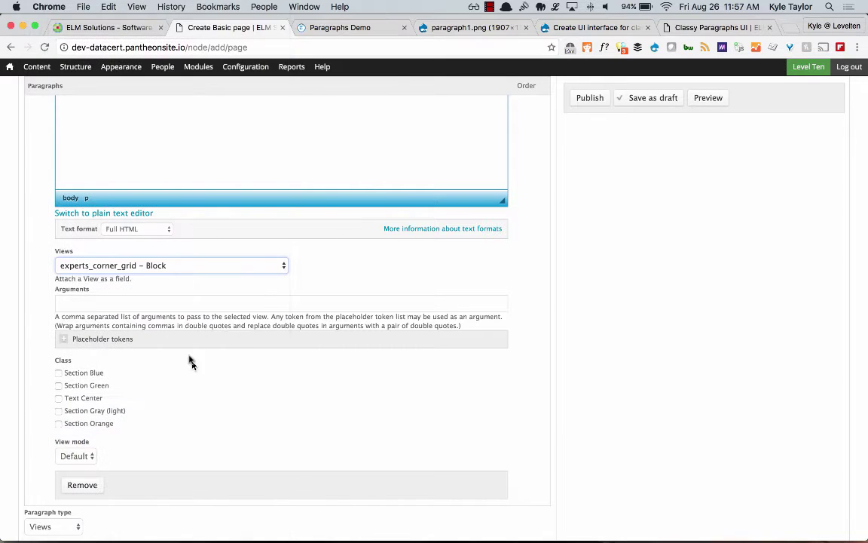
scroll(213, 354, down, 2)
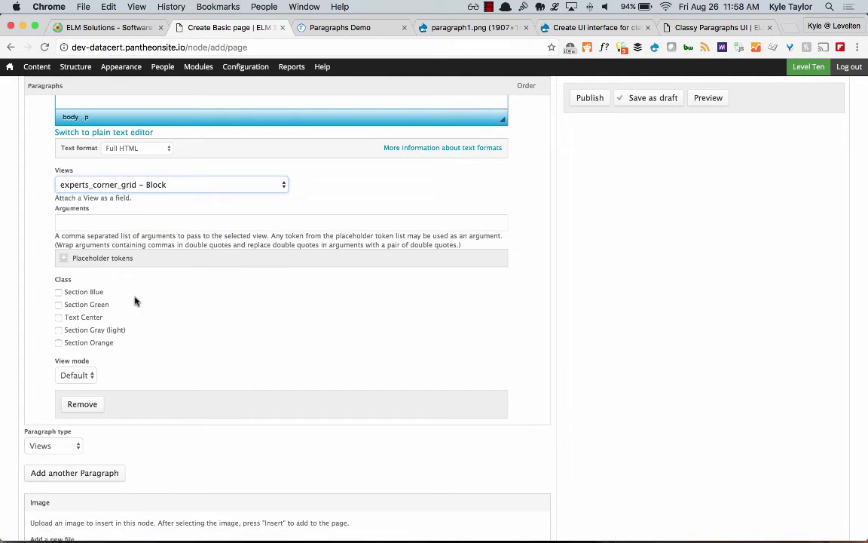
click(98, 305)
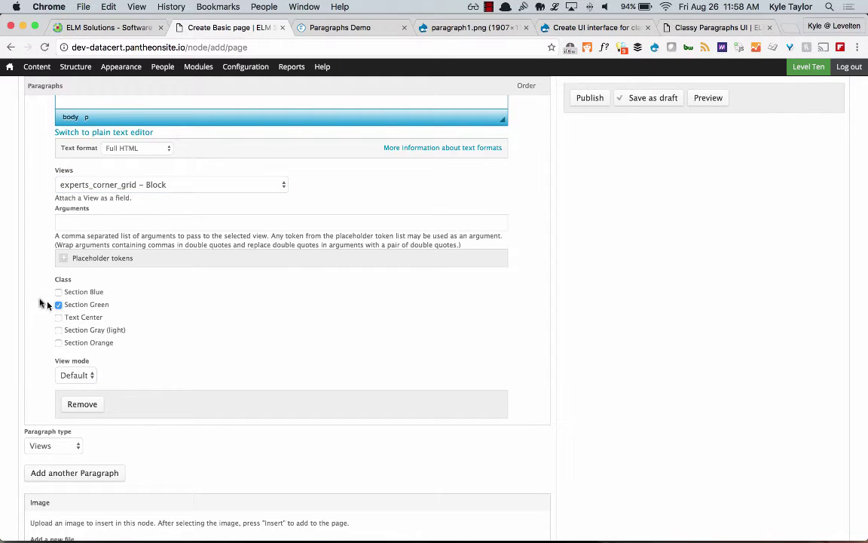
Replace the Testimonial paragraph's Section Blue class with Section Gray (light) as its only class
scroll(34, 292, up, 10)
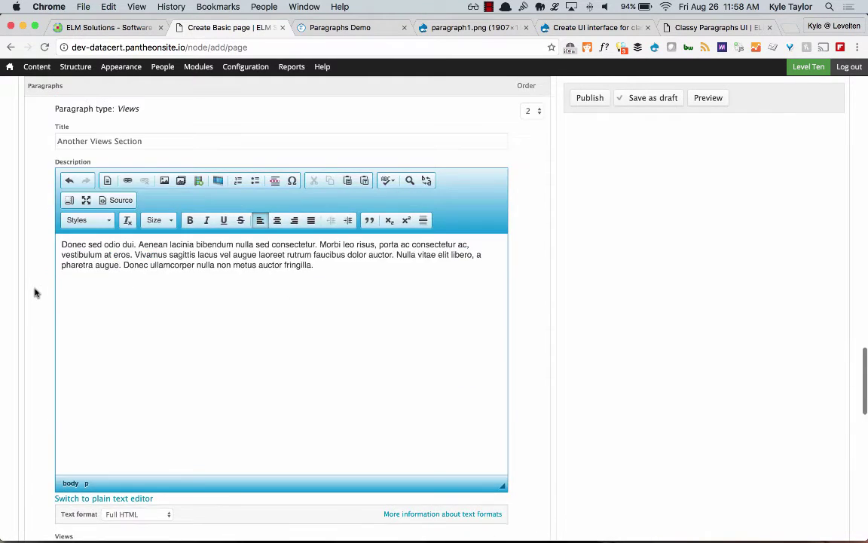
scroll(34, 292, up, 3)
click(83, 224)
click(84, 211)
scroll(42, 213, down, 10)
scroll(42, 214, up, 11)
click(83, 234)
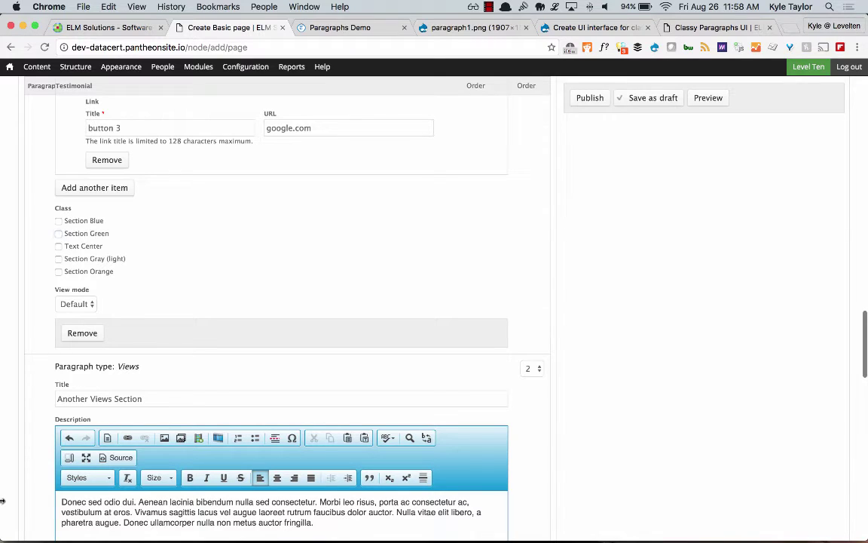
click(111, 260)
scroll(33, 277, down, 1)
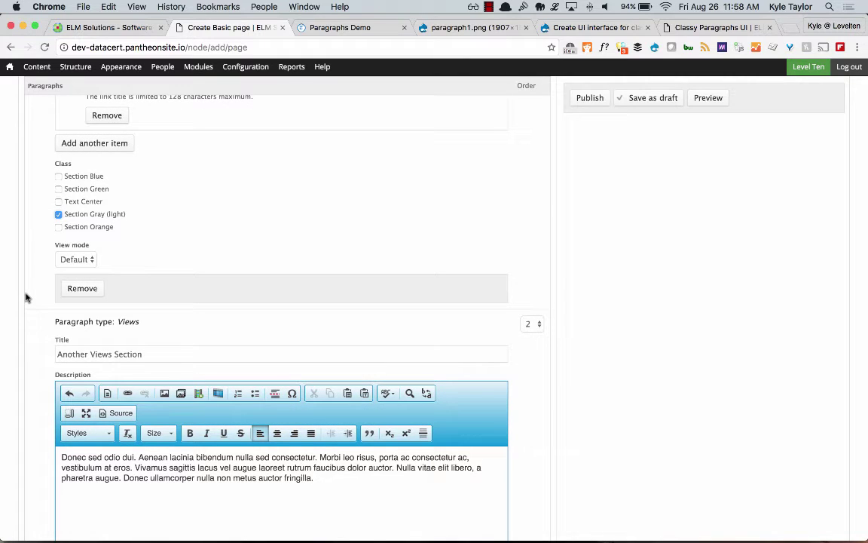
Add the Text Center class to the Views paragraph alongside Section Green
scroll(30, 301, down, 10)
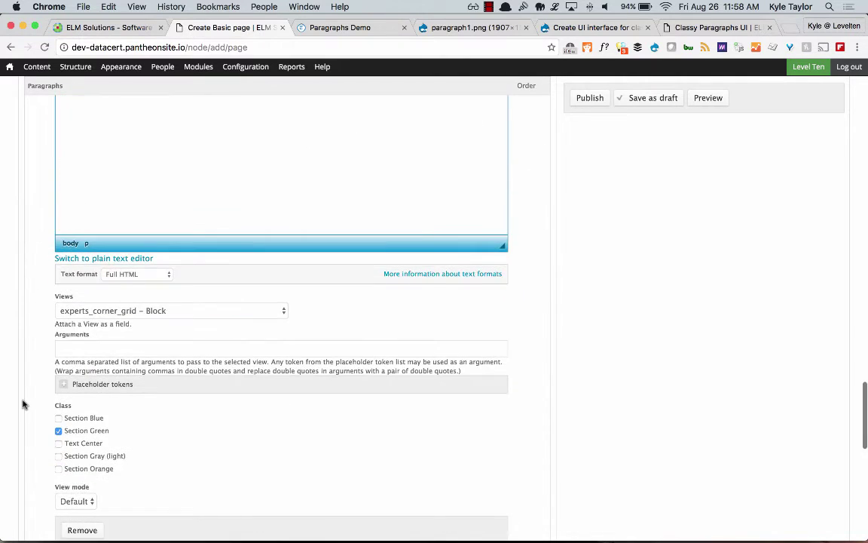
click(86, 386)
scroll(184, 389, down, 2)
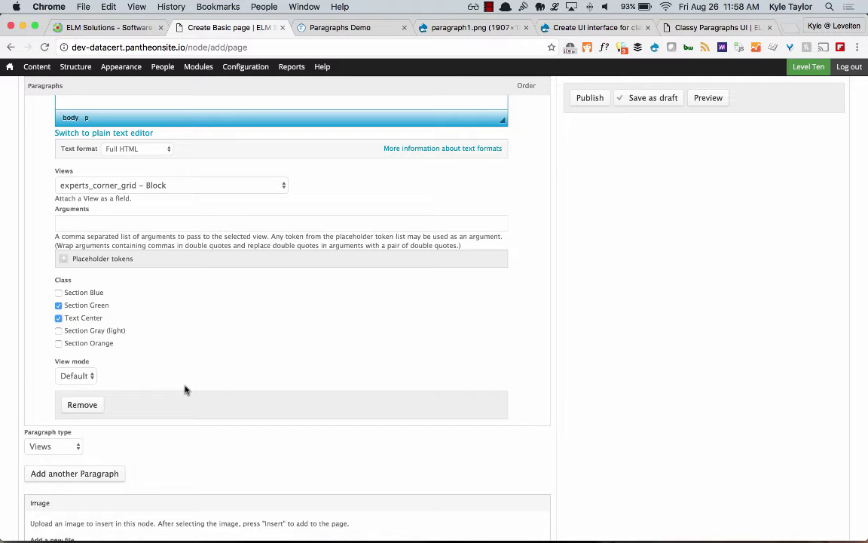
Publish the new Basic page with its Content, Testimonial and Views paragraphs
scroll(186, 390, down, 10)
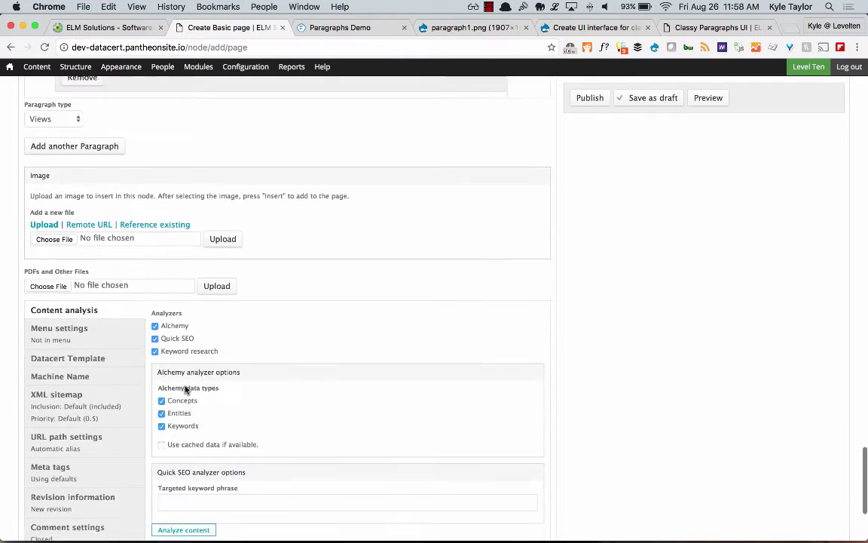
scroll(702, 316, up, 20)
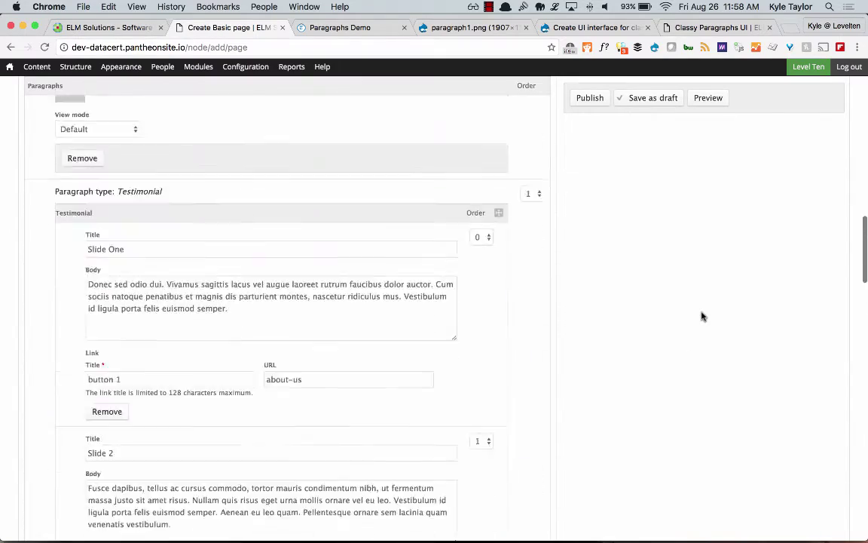
scroll(641, 191, up, 15)
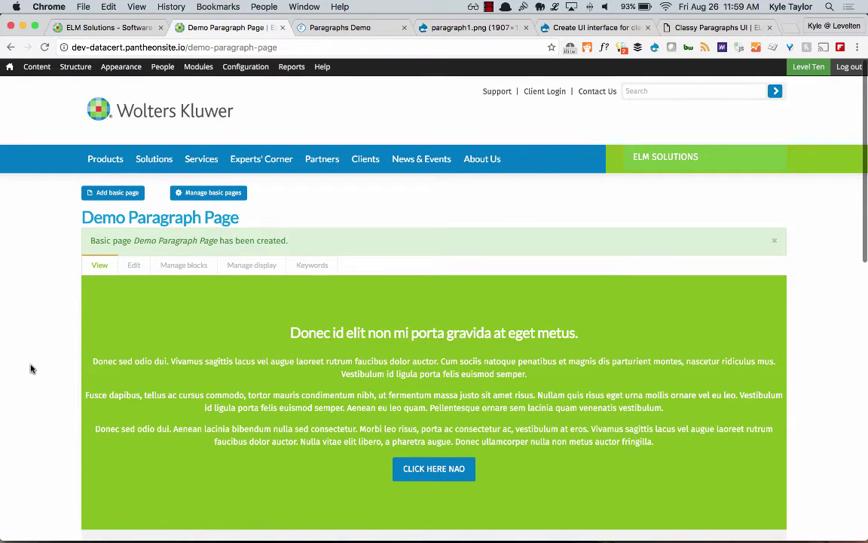
Examine the published page's content section, testimonial slider and views section from beginning to end
scroll(30, 368, down, 10)
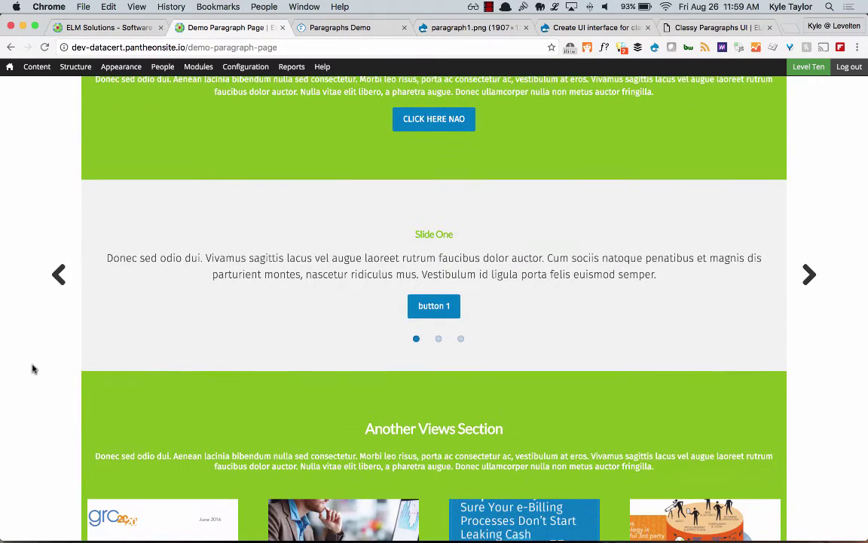
scroll(31, 368, down, 8)
scroll(33, 369, up, 2)
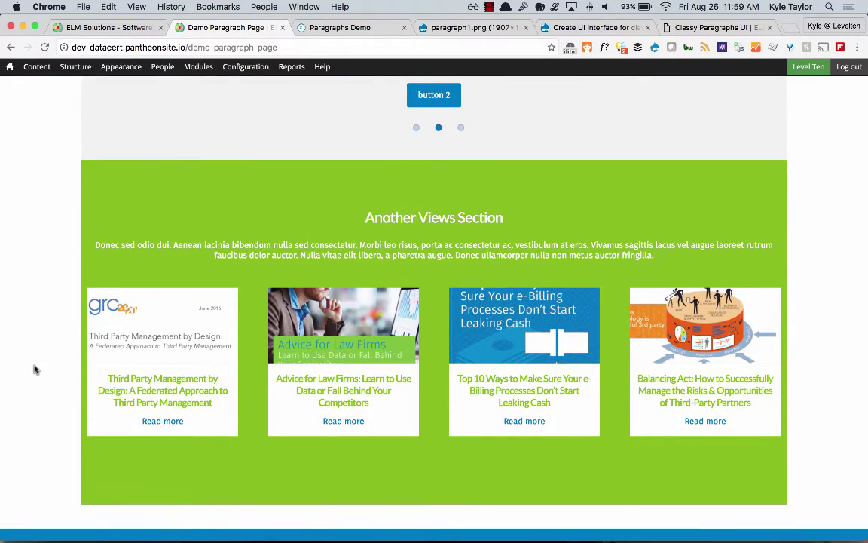
scroll(34, 370, up, 5)
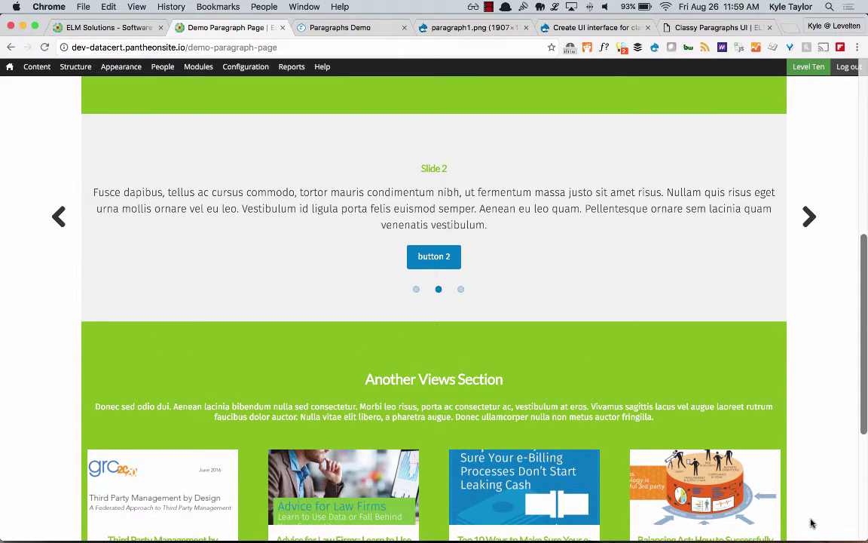
scroll(282, 341, up, 2)
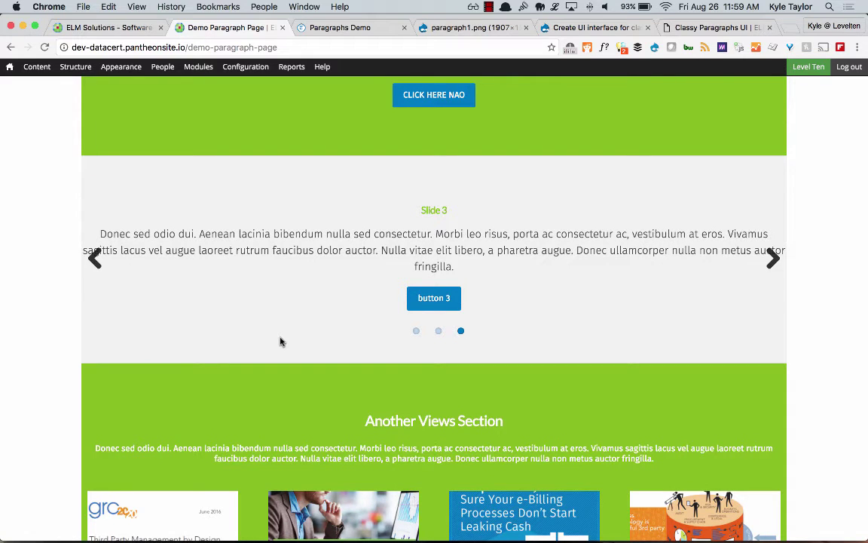
scroll(9, 315, up, 10)
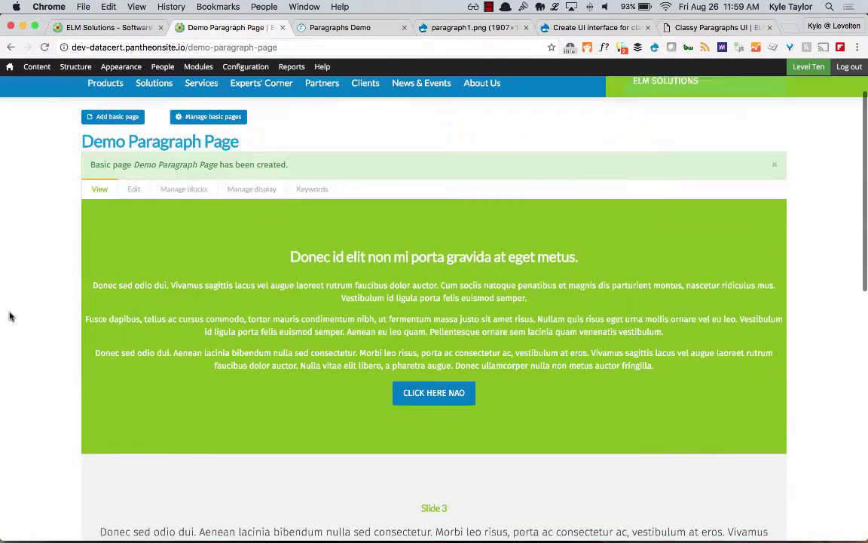
Edit the Demo Paragraph Page to use the Edge to Edge view mode in its display settings and save it
click(134, 266)
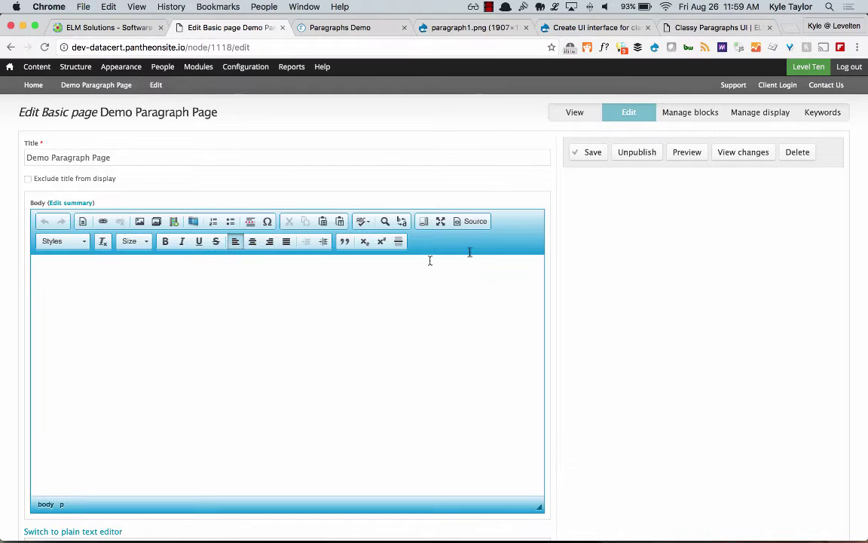
scroll(607, 302, down, 10)
scroll(609, 308, down, 15)
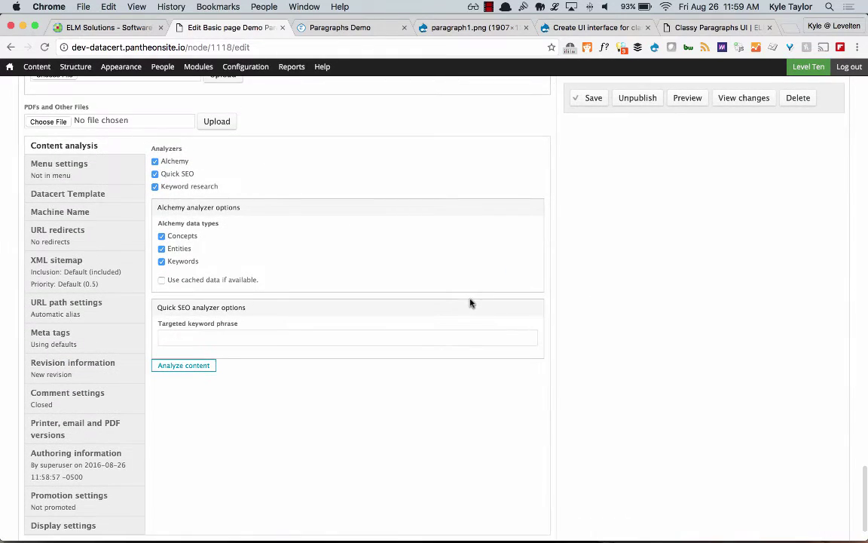
scroll(106, 359, down, 2)
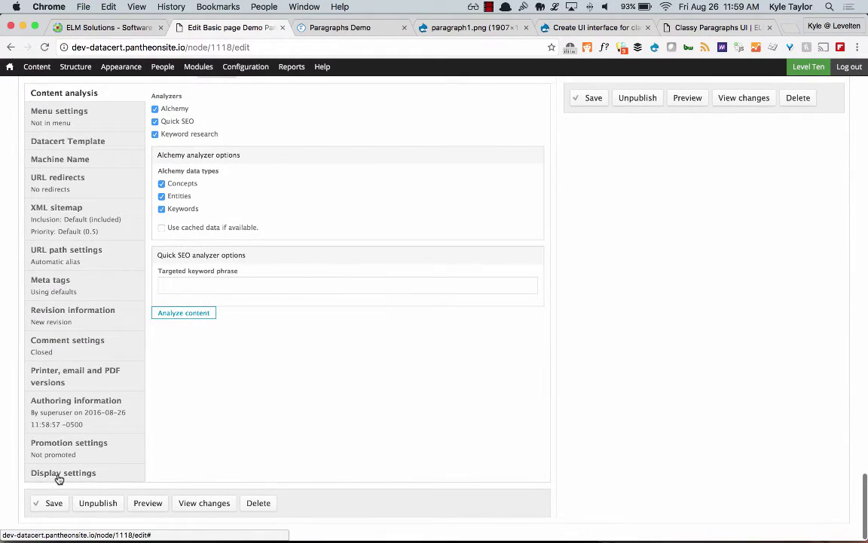
click(58, 473)
scroll(230, 389, up, 1)
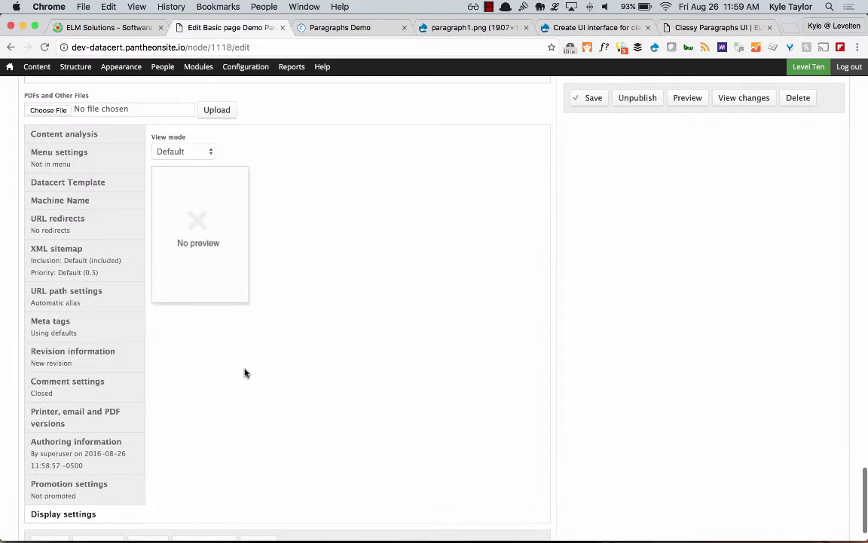
click(204, 153)
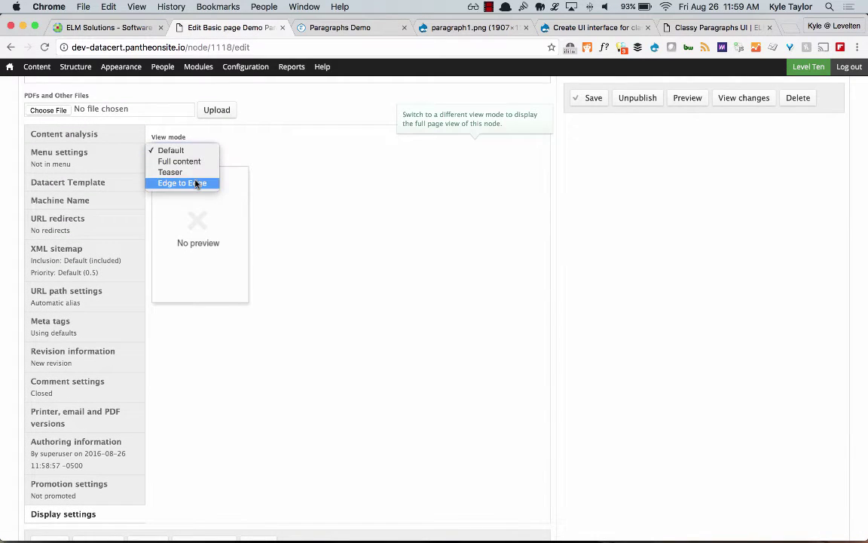
click(194, 183)
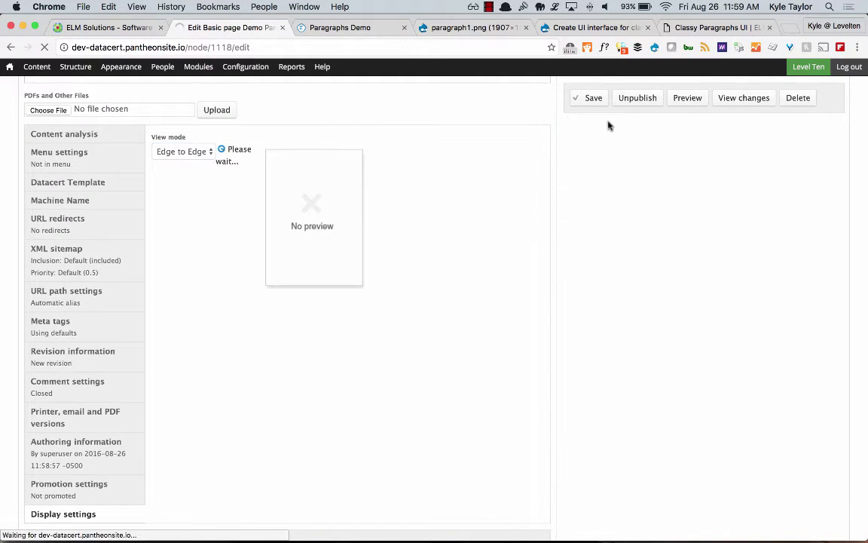
click(591, 98)
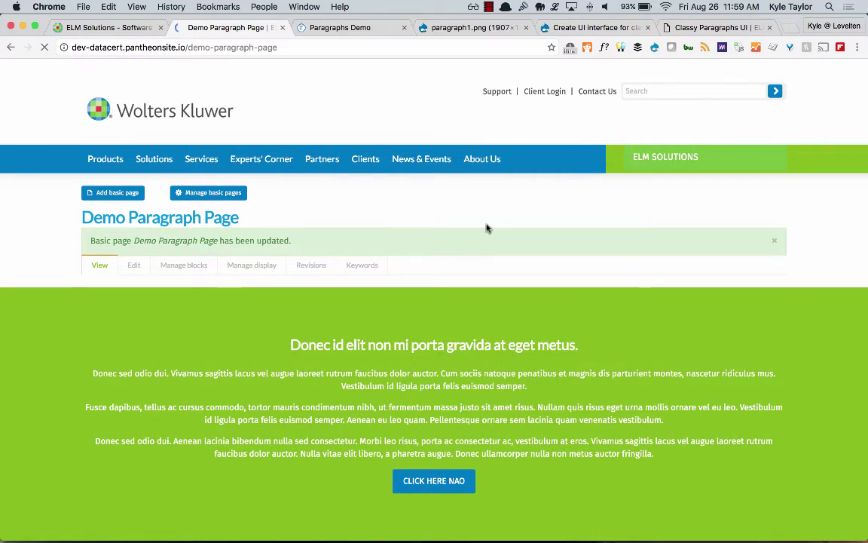
Check the full-width page layout and step through the testimonial slider to the third slide
scroll(359, 356, down, 8)
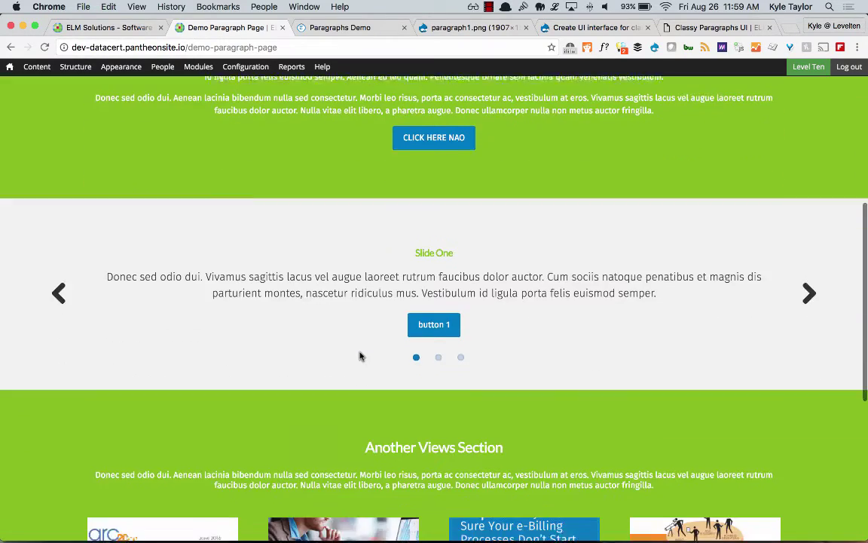
click(440, 353)
click(461, 368)
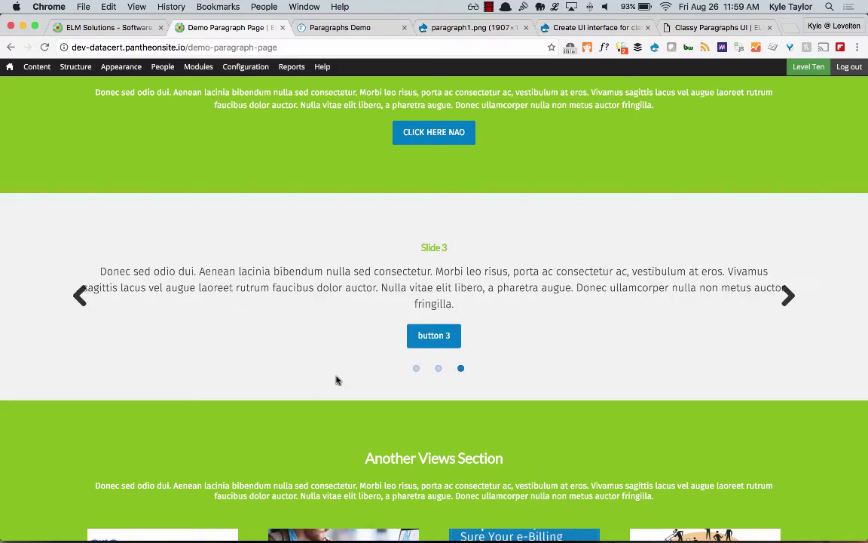
Examine the edge-to-edge layout of the views section and the content section on the Demo Paragraph Page
scroll(337, 369, down, 1)
scroll(248, 380, down, 5)
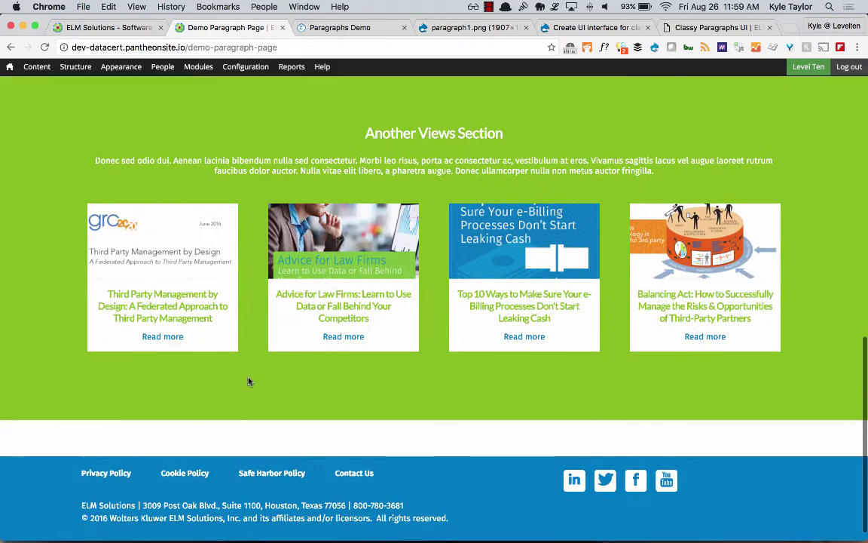
scroll(304, 304, up, 10)
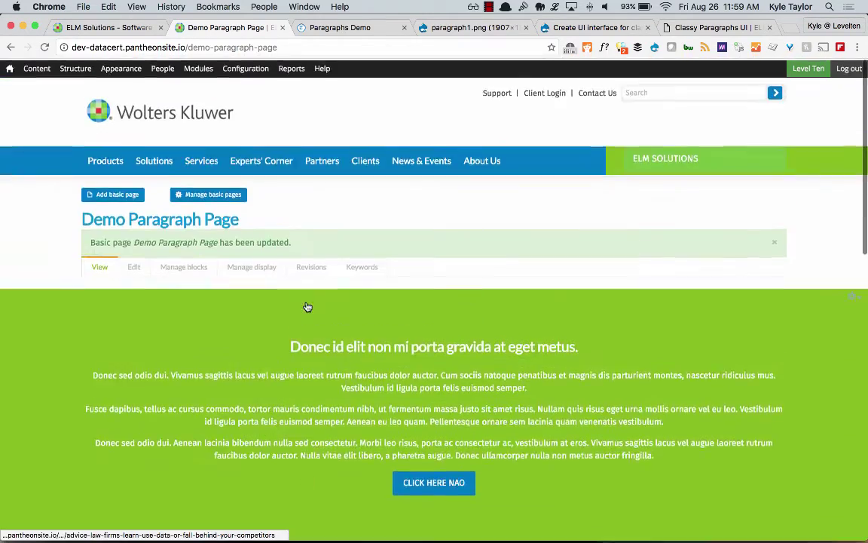
scroll(306, 306, down, 3)
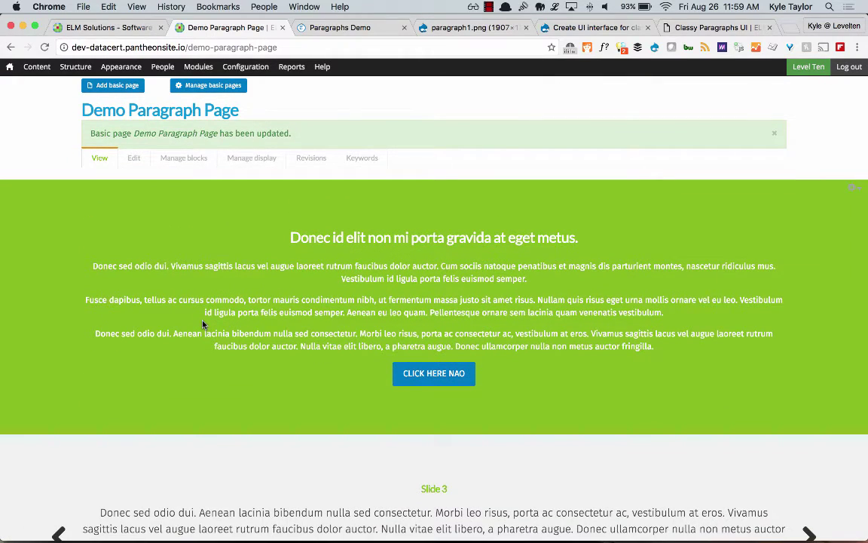
Narrow the browser window to mobile width and check how the content, testimonial and views sections respond
drag(867, 163, 241, 154)
scroll(179, 212, down, 5)
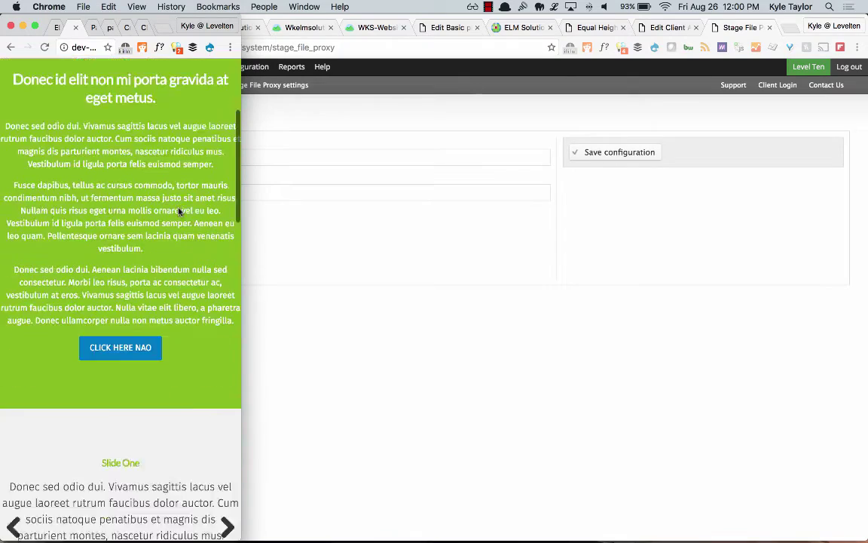
scroll(179, 212, up, 2)
scroll(178, 212, down, 10)
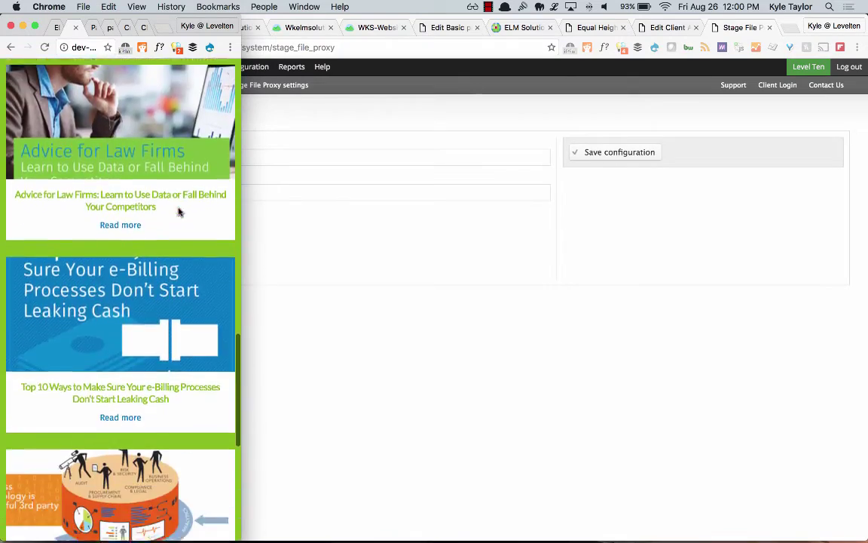
scroll(179, 212, down, 3)
scroll(180, 209, up, 15)
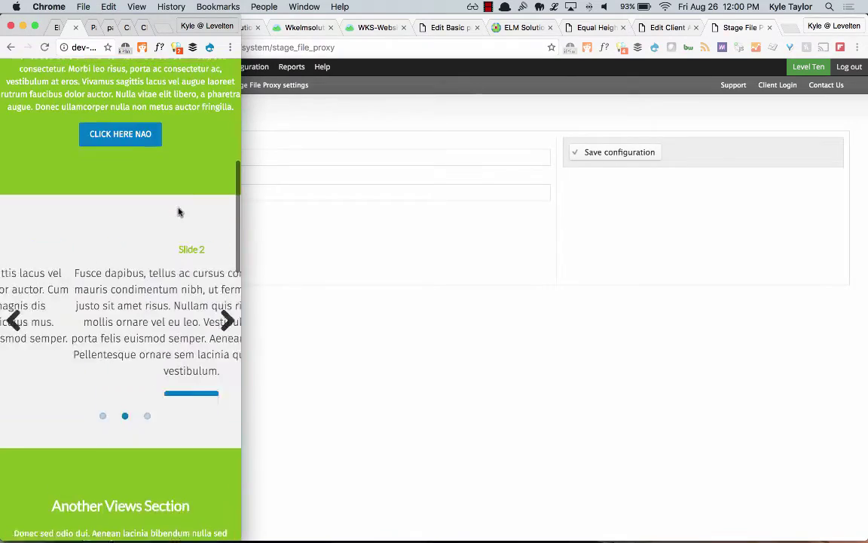
Restore the browser window to full width and review the page sections again
drag(241, 295, 867, 447)
scroll(532, 294, up, 5)
scroll(523, 321, up, 3)
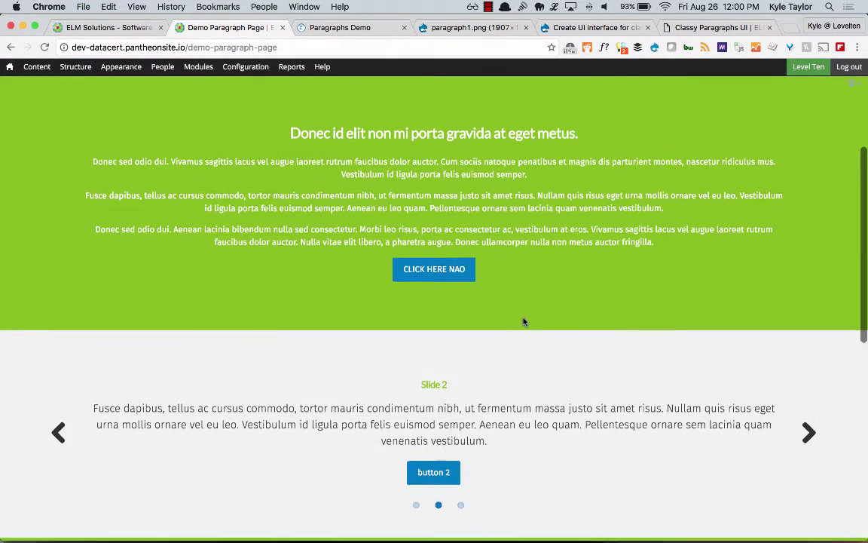
scroll(523, 322, up, 3)
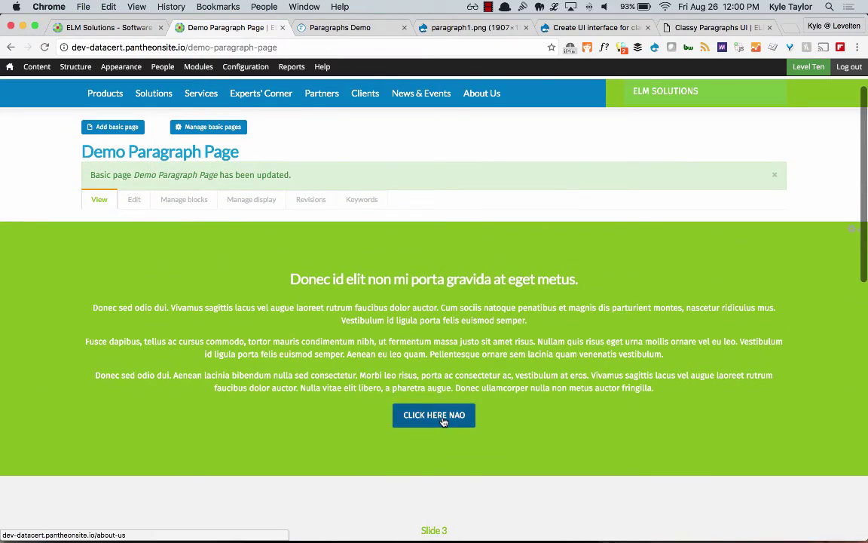
scroll(260, 338, down, 1)
scroll(261, 333, down, 10)
scroll(262, 316, up, 8)
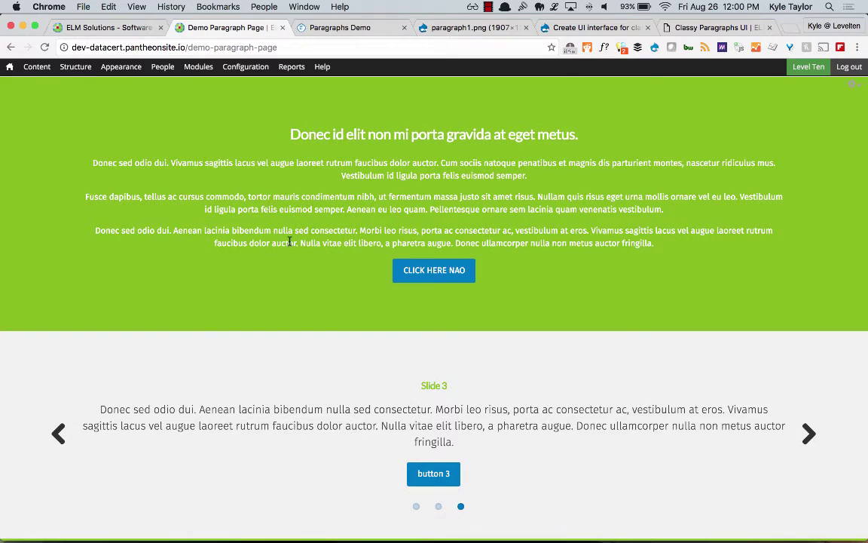
Inspect the green content section in enlarged developer tools and highlight its section-green and text-center classes
key(super+alt+i)
key(super+shift+c)
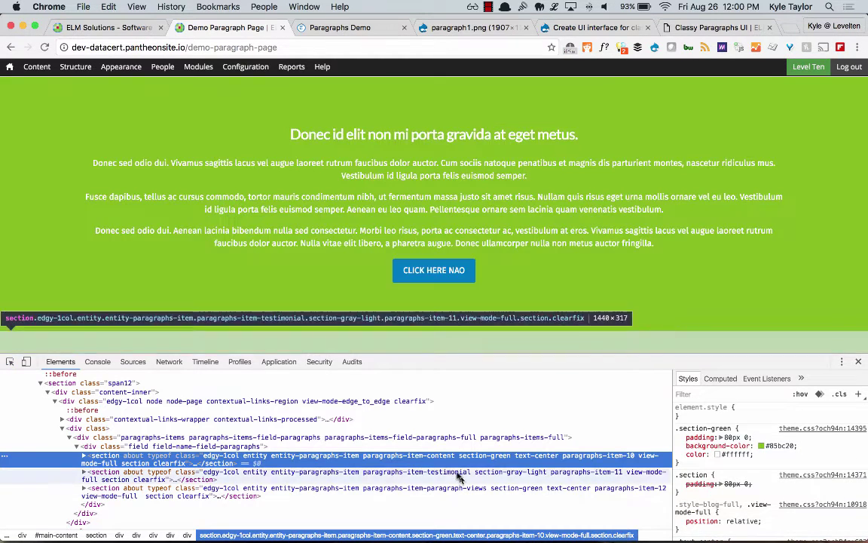
key(super+equal)
key(super+equal)
key(super+equal)
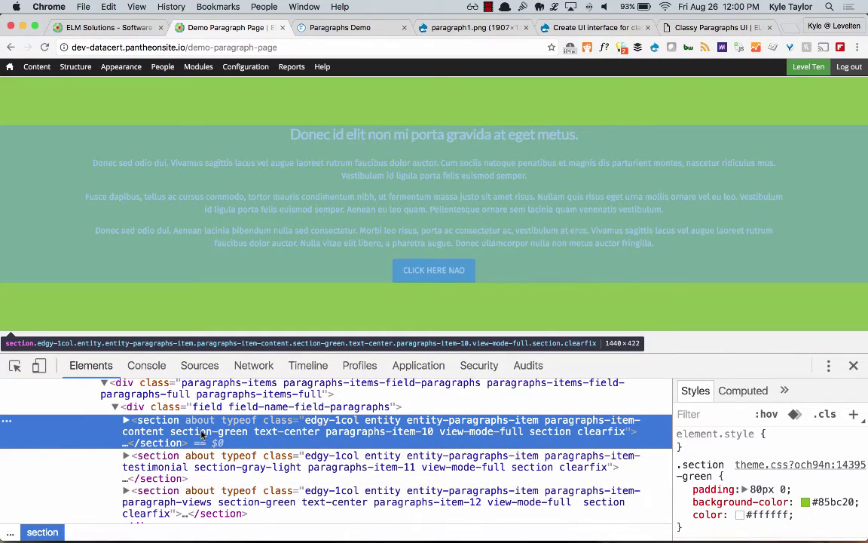
double_click(222, 433)
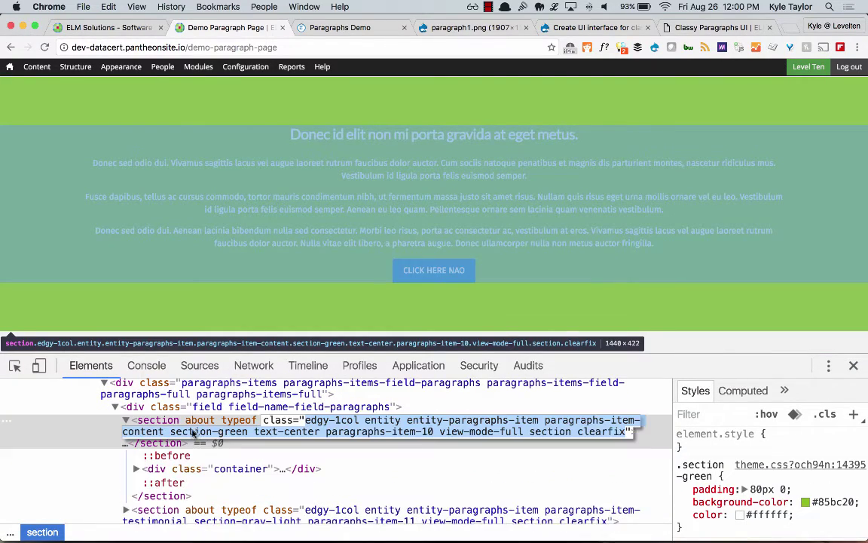
drag(319, 434, 172, 434)
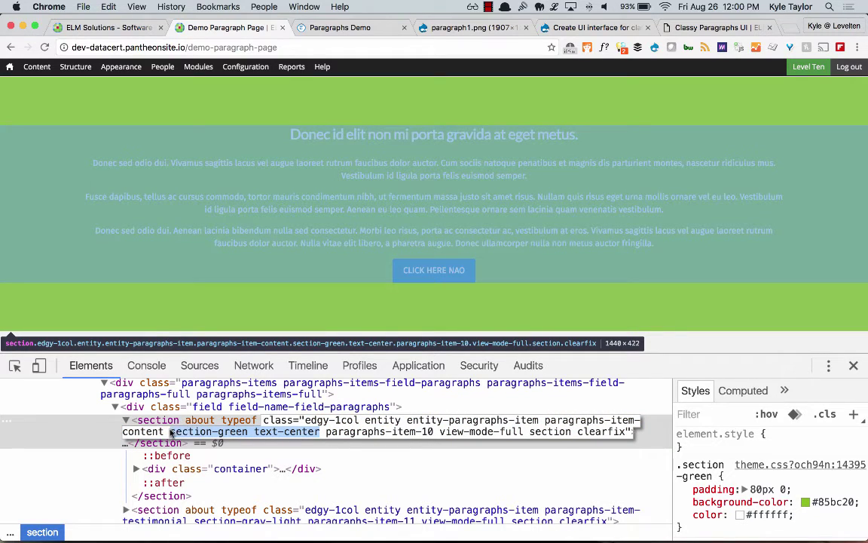
Change the content section's section-green class to section-blue in the inspected markup, and close the developer tools
click(234, 432)
double_click(220, 431)
text(blue)
key(Return)
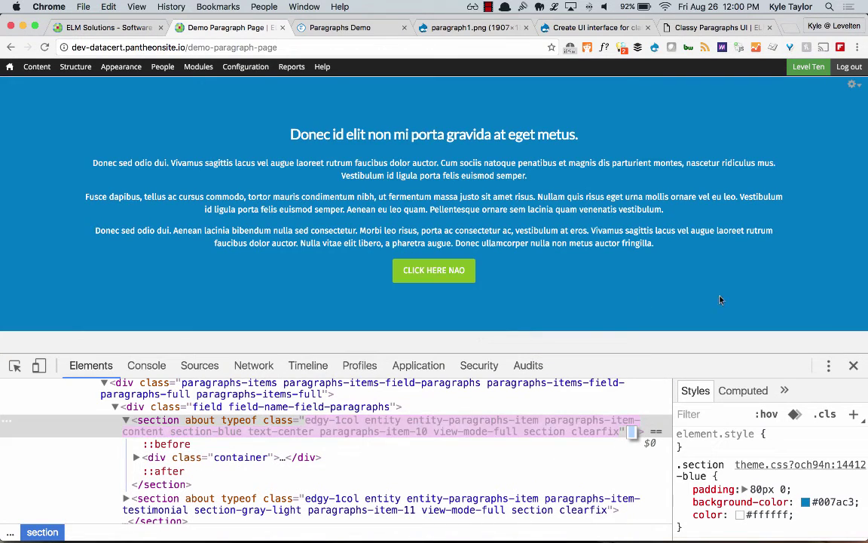
key(super+alt+i)
scroll(696, 322, up, 2)
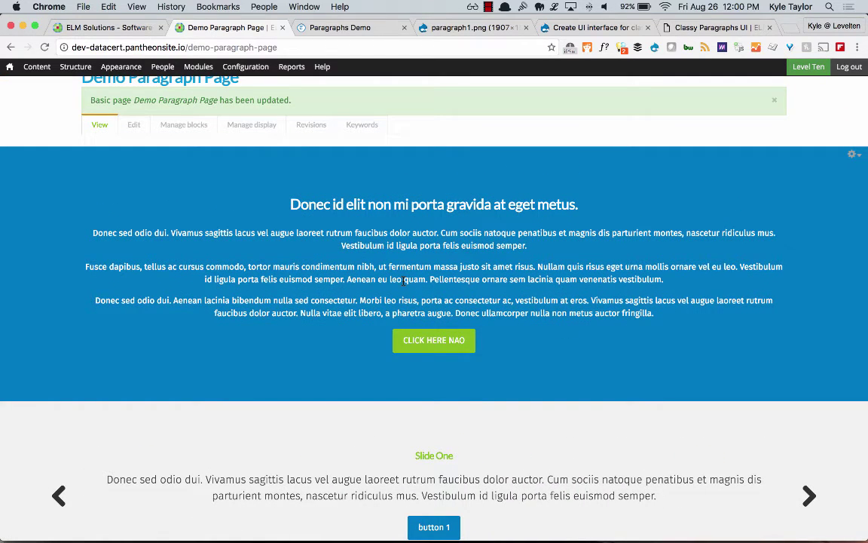
Switch to iTerm and open the datacert theme folder under ../themes in Sublime Text from the command line
key(super+Tab)
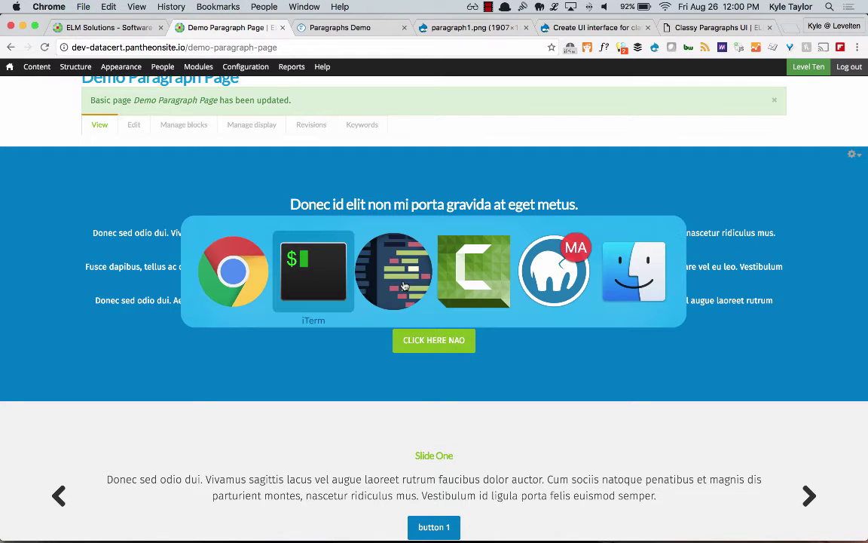
click(393, 271)
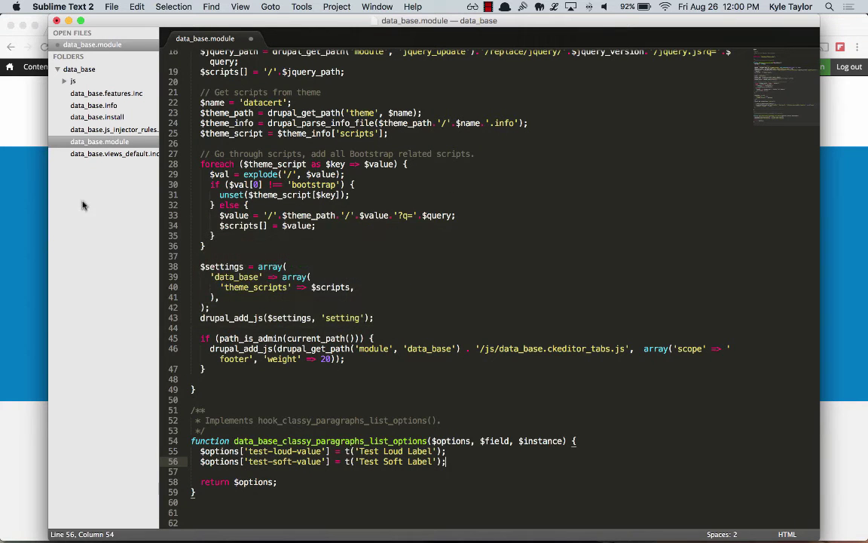
key(super+Tab)
key(super+Tab)
text(sublime )
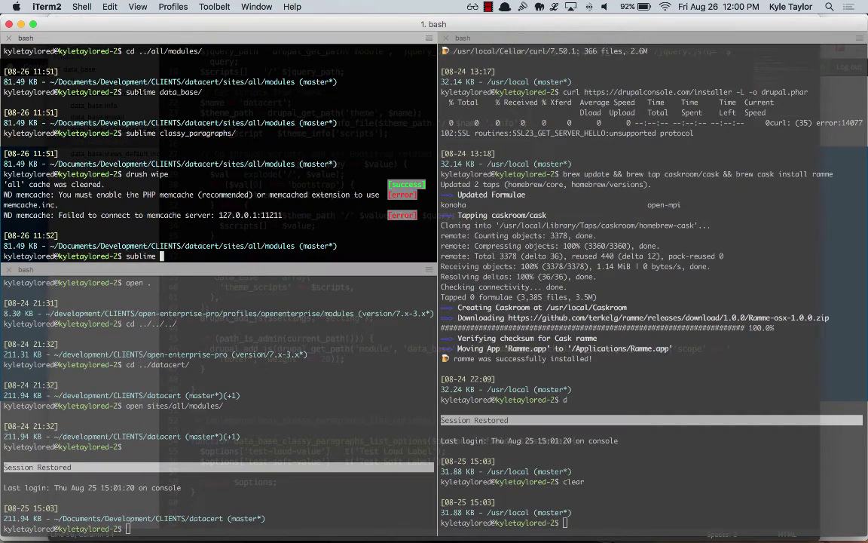
text(../the)
key(Tab)
text(da)
key(Tab)
key(Return)
Open section.less from the theme's less/styles folder to review the section color rules, and return to Chrome
click(69, 130)
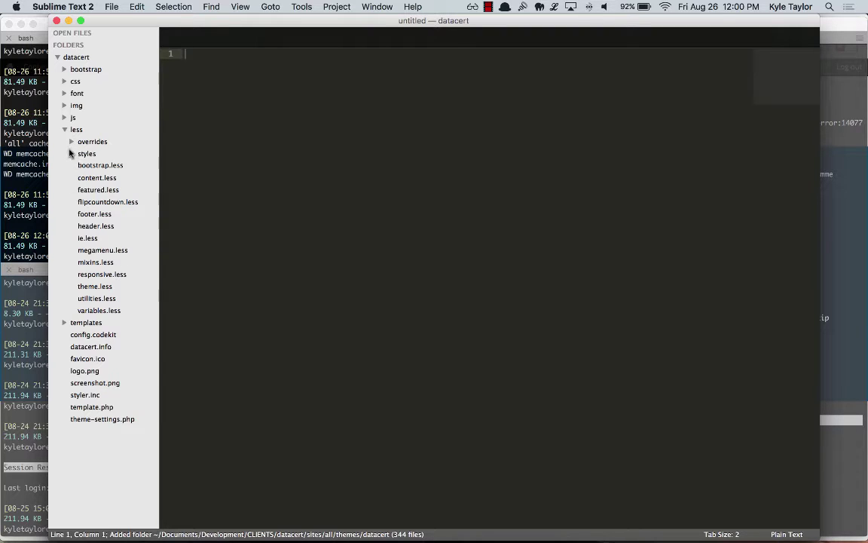
click(70, 153)
click(96, 323)
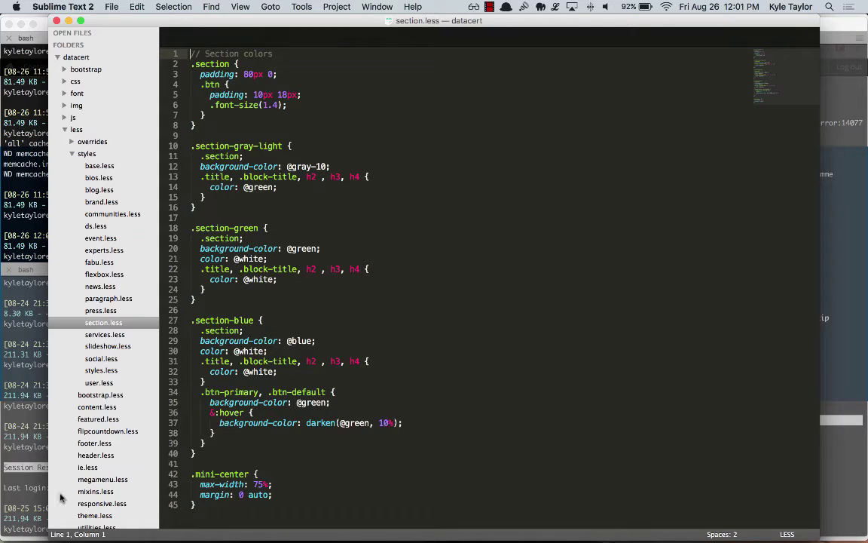
key(super+Tab)
key(super+Tab)
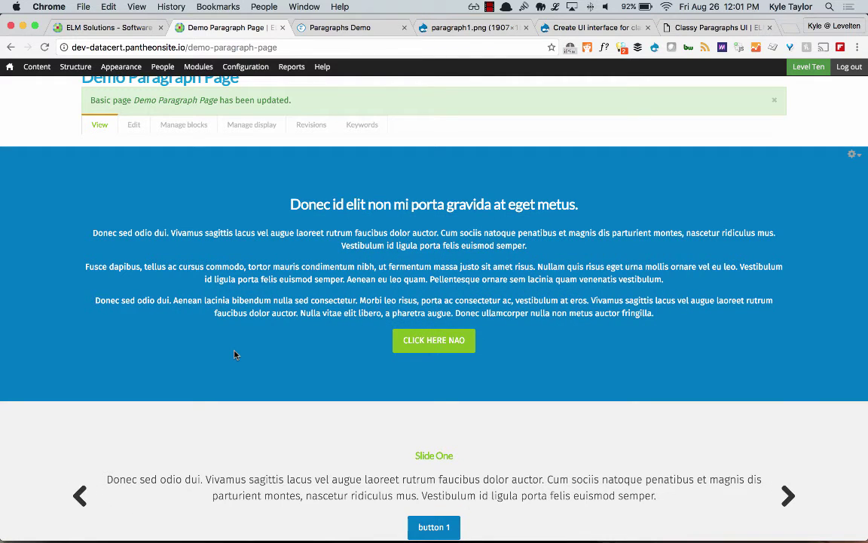
Open the Demo Paragraph Page for editing and go to the Content paragraph's class and view mode settings
scroll(234, 353, up, 2)
scroll(235, 354, down, 1)
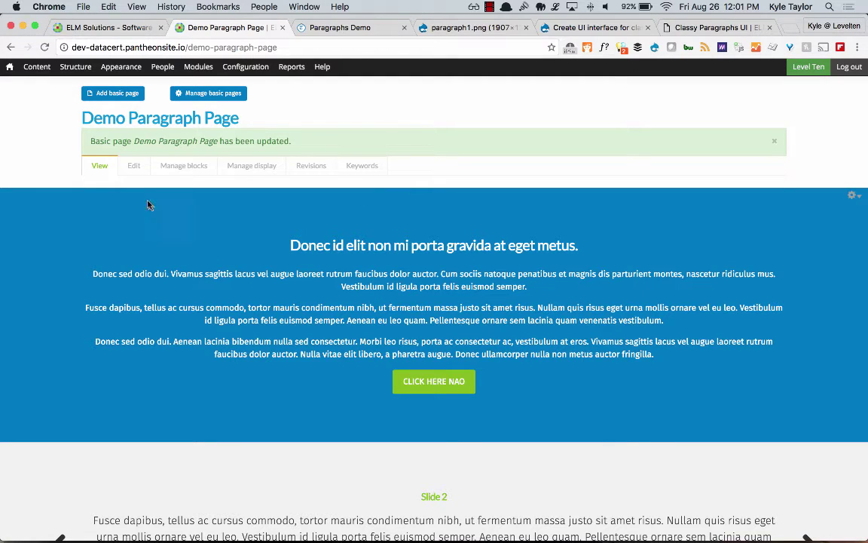
click(135, 170)
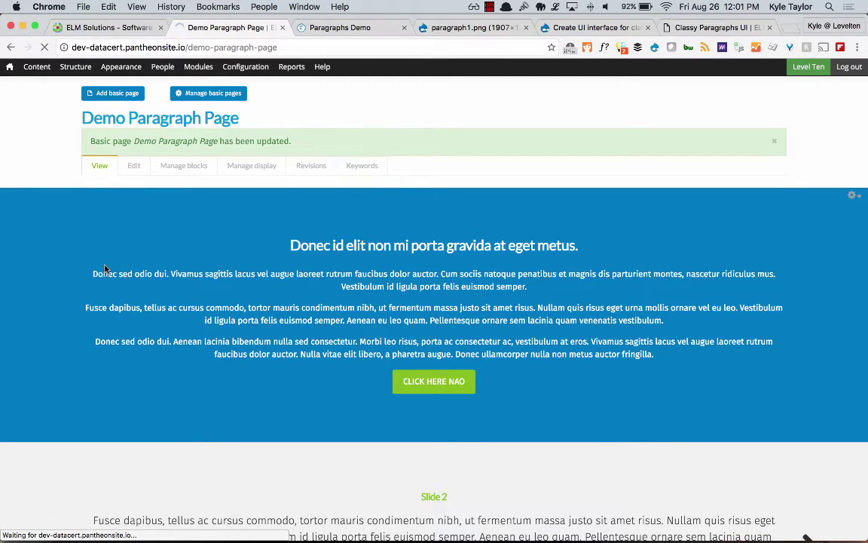
scroll(180, 293, down, 4)
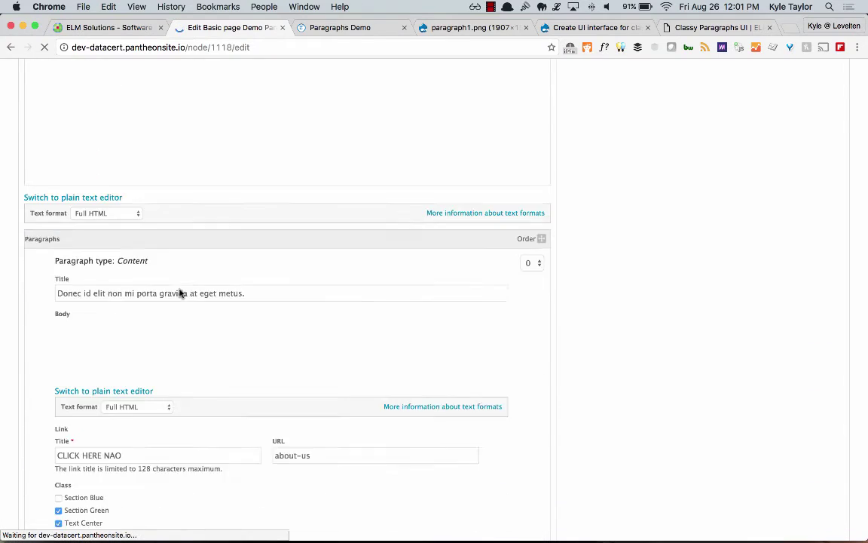
scroll(180, 293, down, 5)
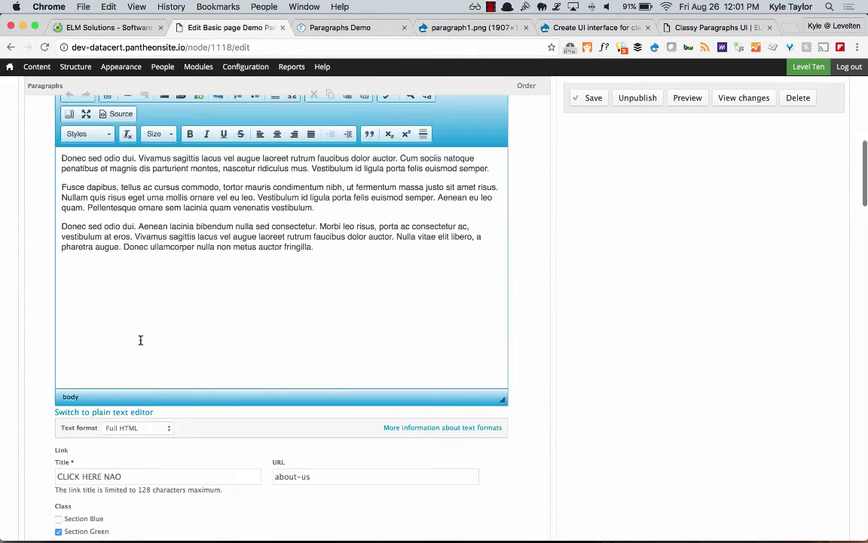
scroll(141, 340, down, 5)
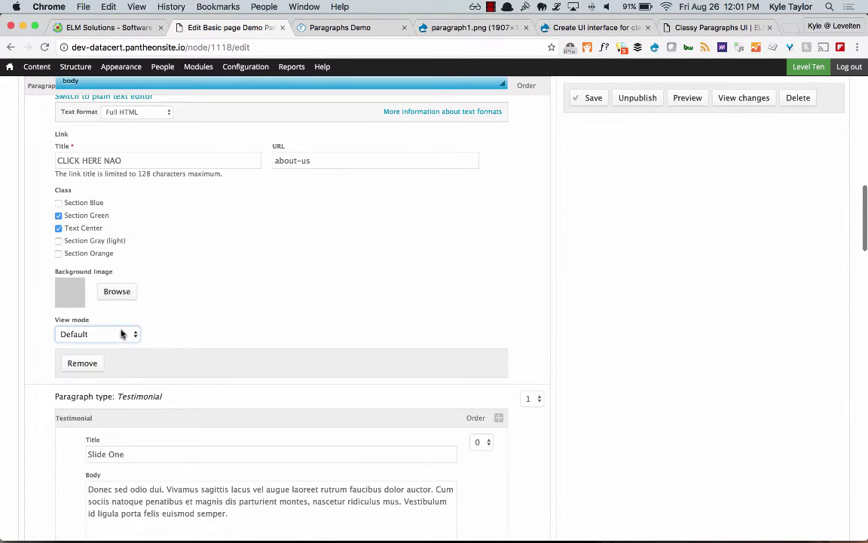
Check the view mode options available for the Content paragraph, leaving it on Default
click(121, 333)
click(166, 333)
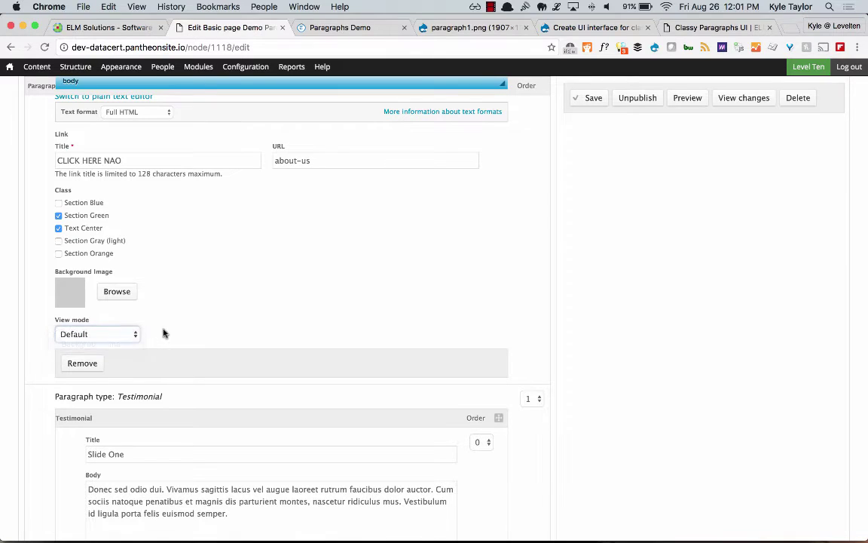
click(119, 335)
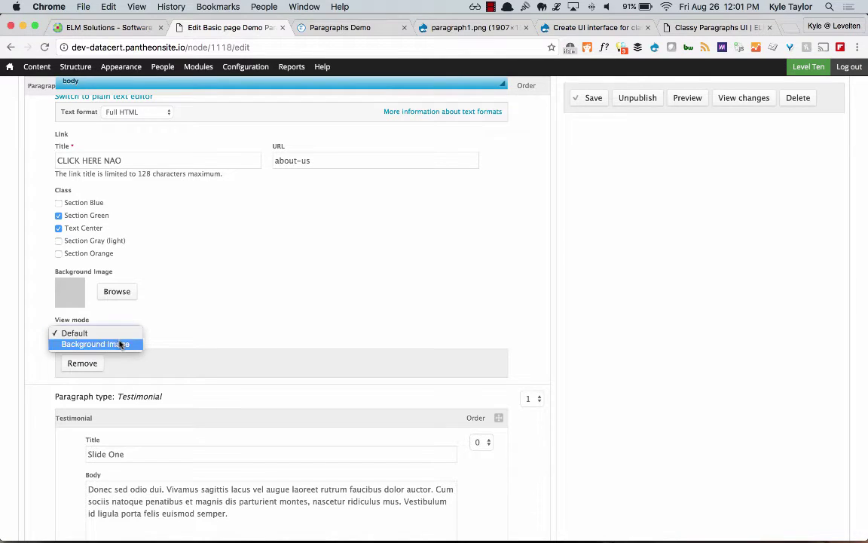
click(160, 340)
click(150, 334)
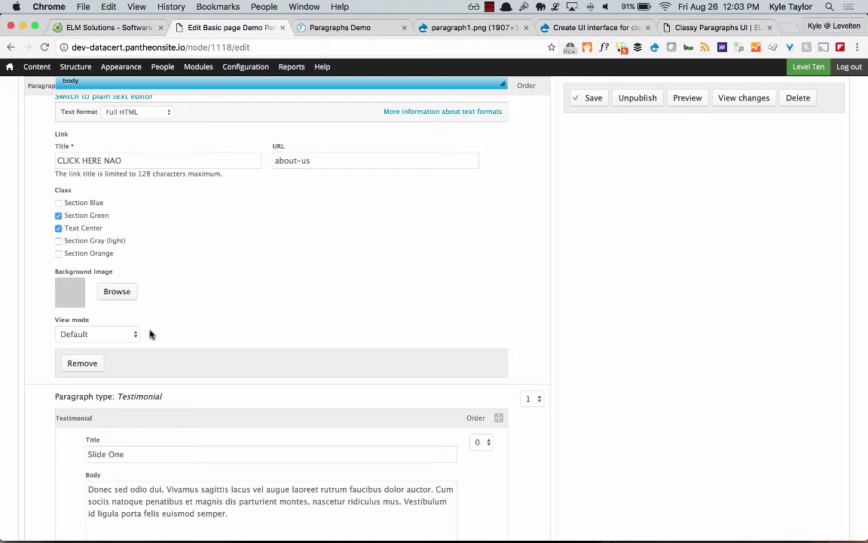
Open wrapbootstrap.com in a new tab and browse the popular themes as far as the Smarty template
key(super+t)
text(wrap)
key(Return)
scroll(87, 305, down, 5)
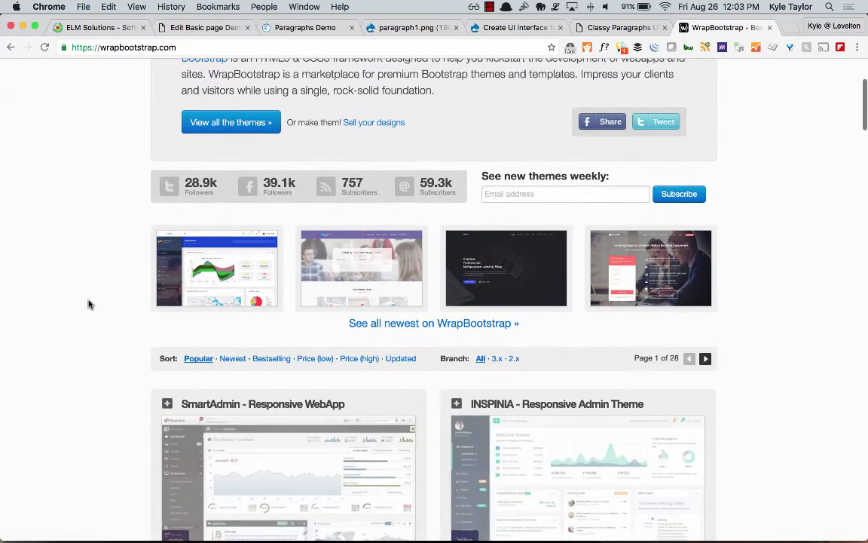
scroll(498, 298, down, 15)
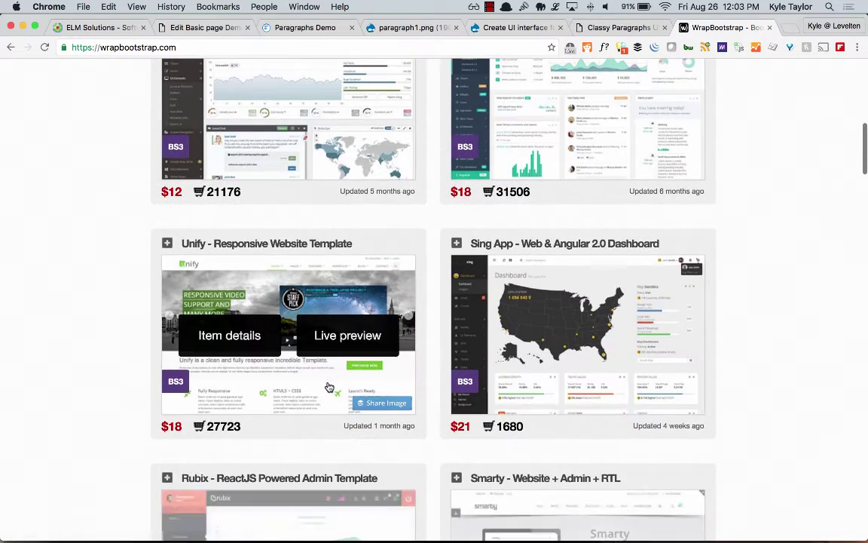
scroll(329, 386, down, 3)
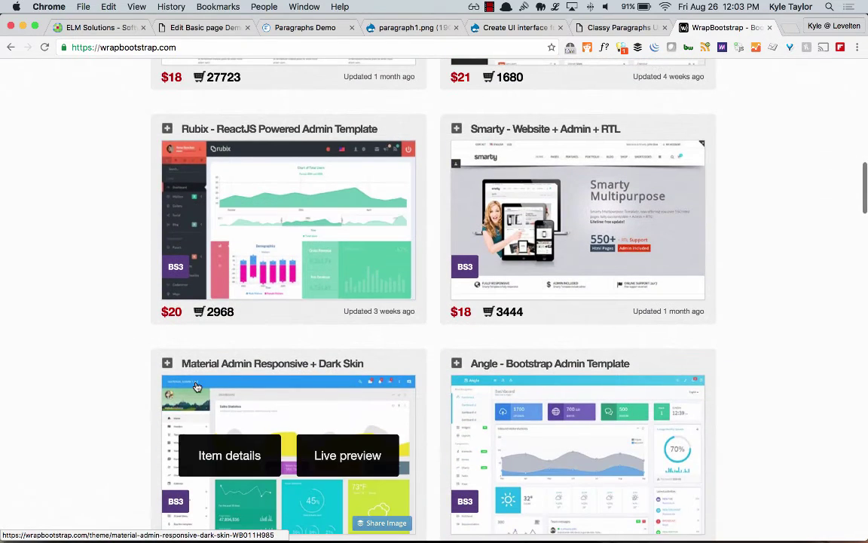
Open the live preview of the Smarty template and browse its multi page layouts
click(637, 213)
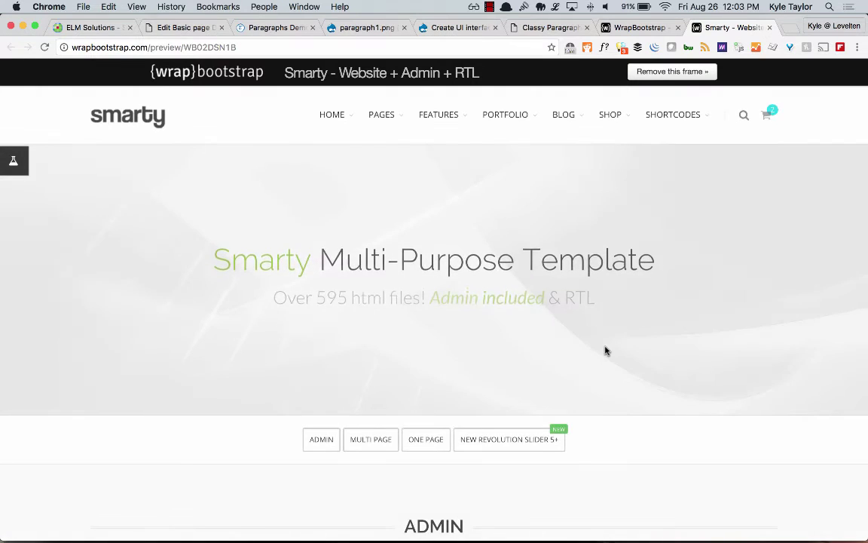
scroll(605, 351, down, 5)
scroll(605, 350, up, 5)
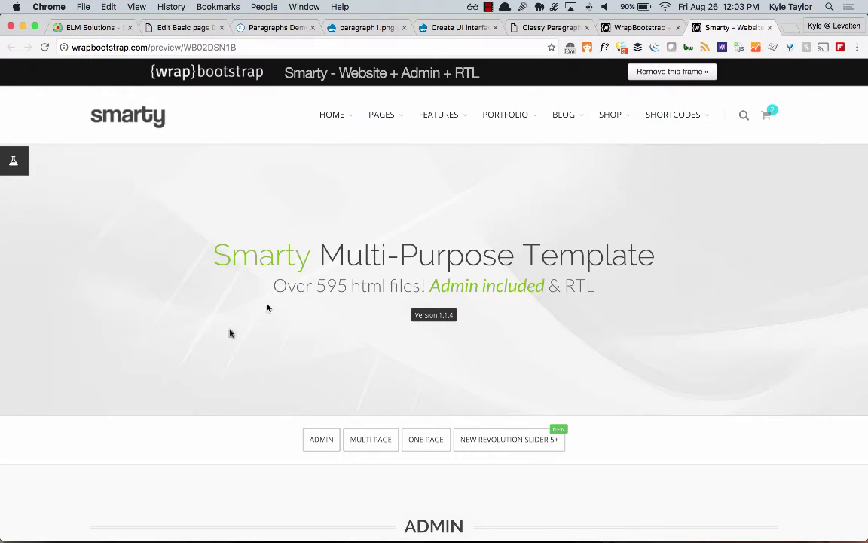
scroll(301, 351, down, 10)
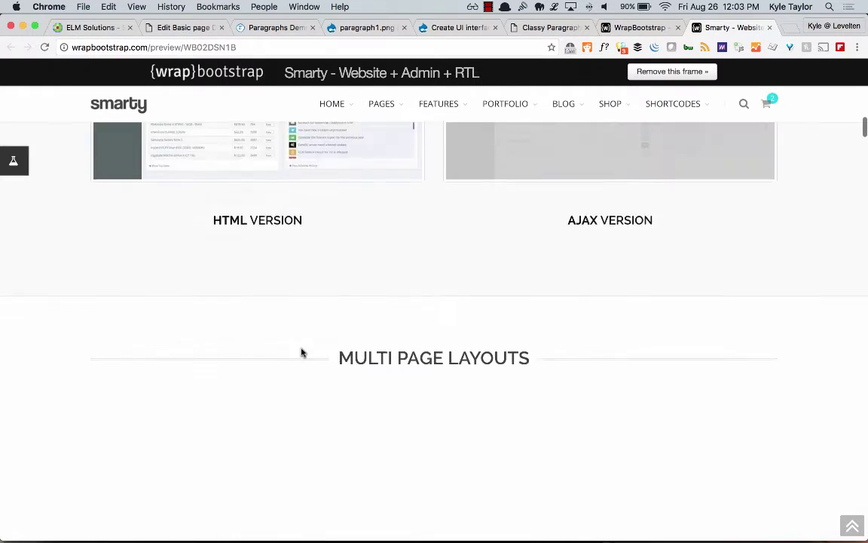
scroll(301, 351, down, 2)
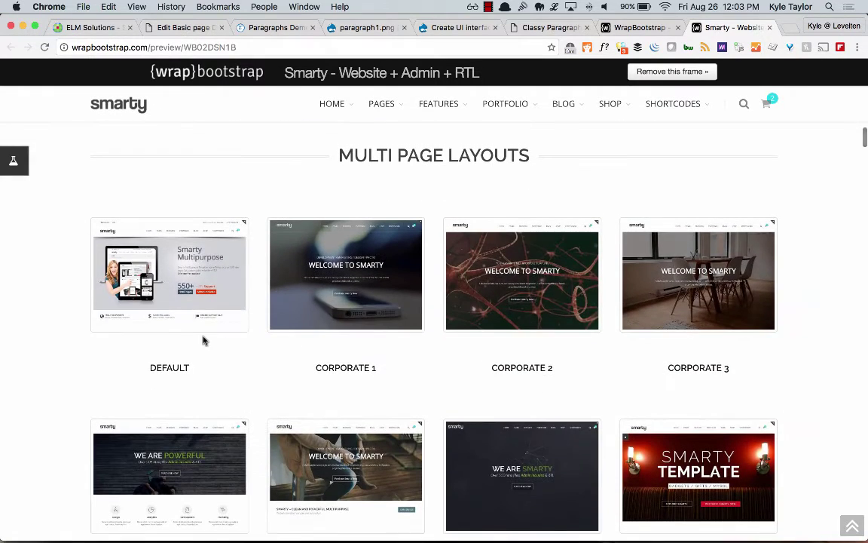
scroll(179, 295, down, 10)
scroll(178, 295, up, 8)
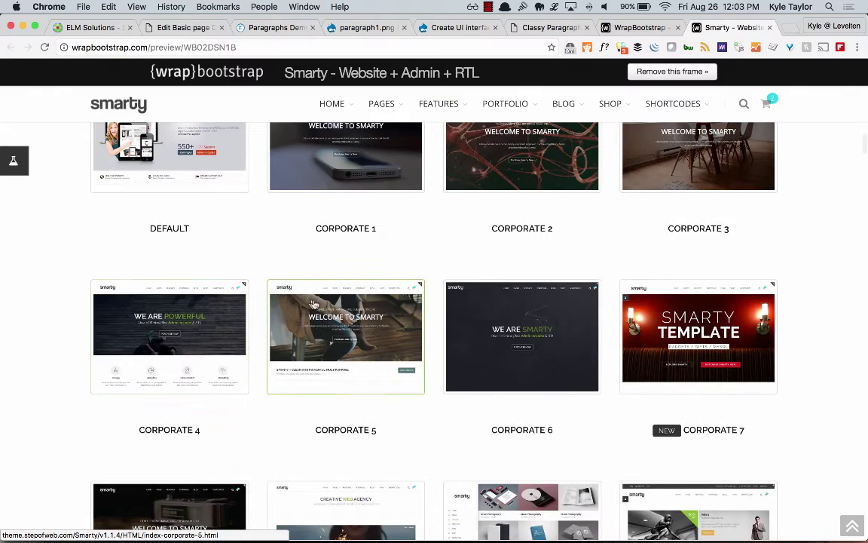
Open the Corporate 4 layout and examine its edge-to-edge sections from the banner down to the footer
click(208, 300)
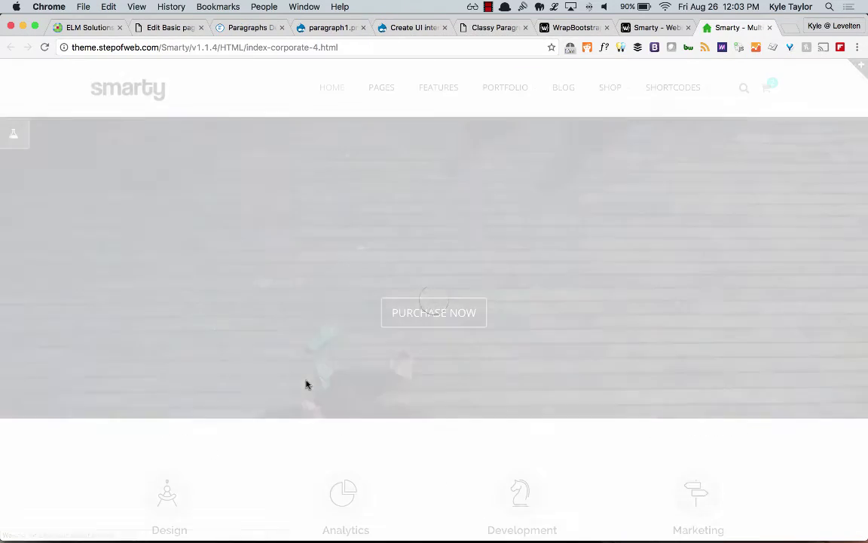
scroll(243, 385, down, 5)
scroll(243, 385, up, 3)
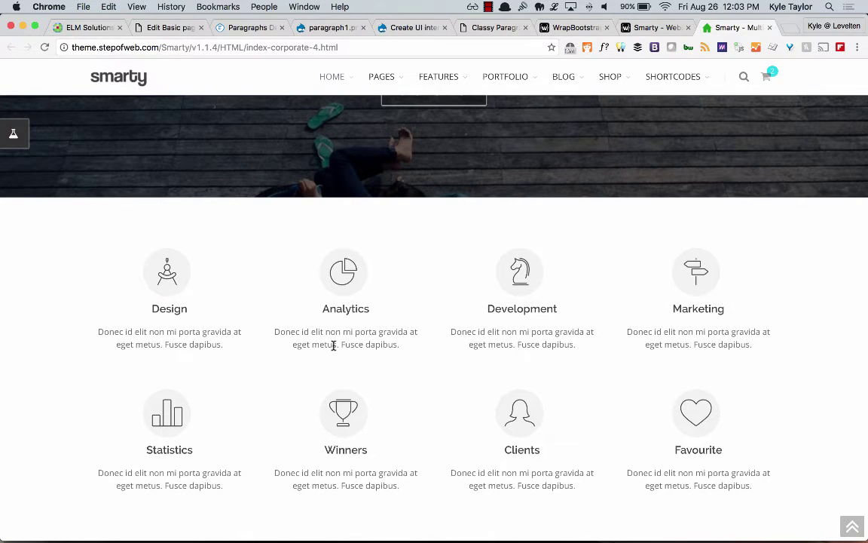
scroll(333, 345, down, 1)
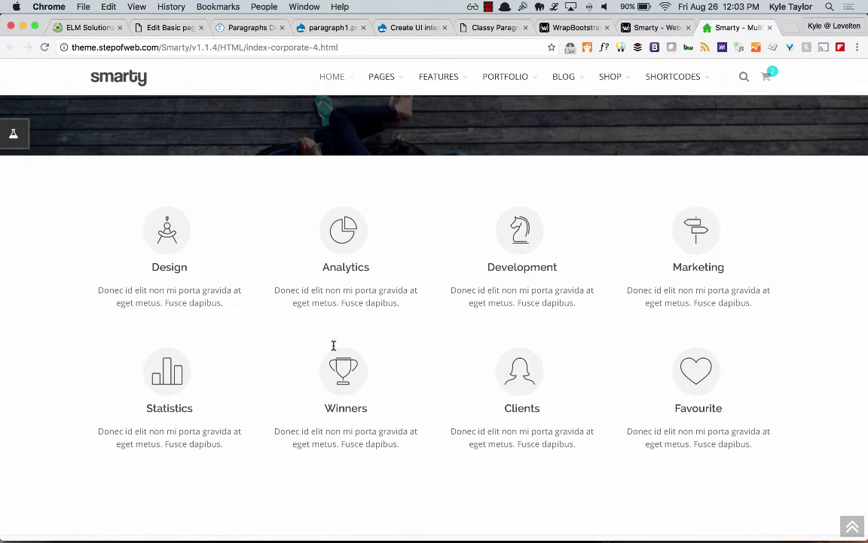
scroll(333, 345, down, 10)
scroll(512, 341, down, 1)
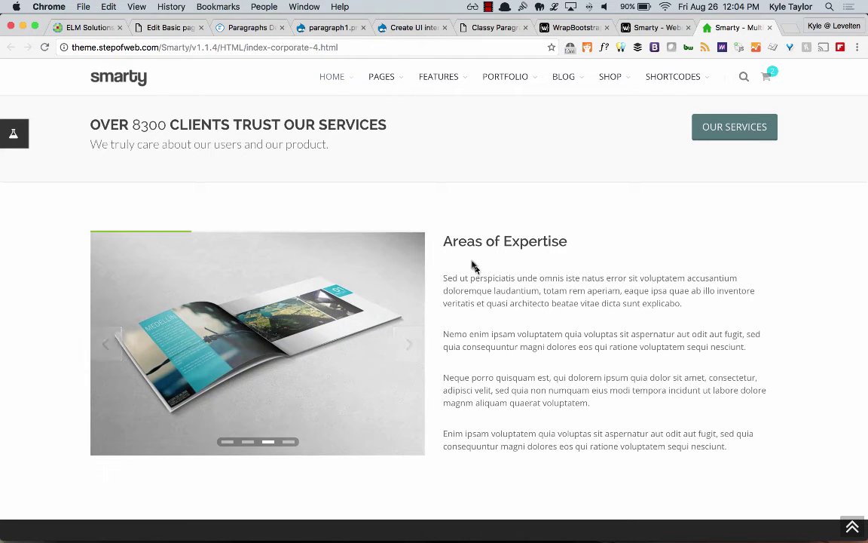
scroll(548, 364, down, 3)
scroll(490, 365, down, 10)
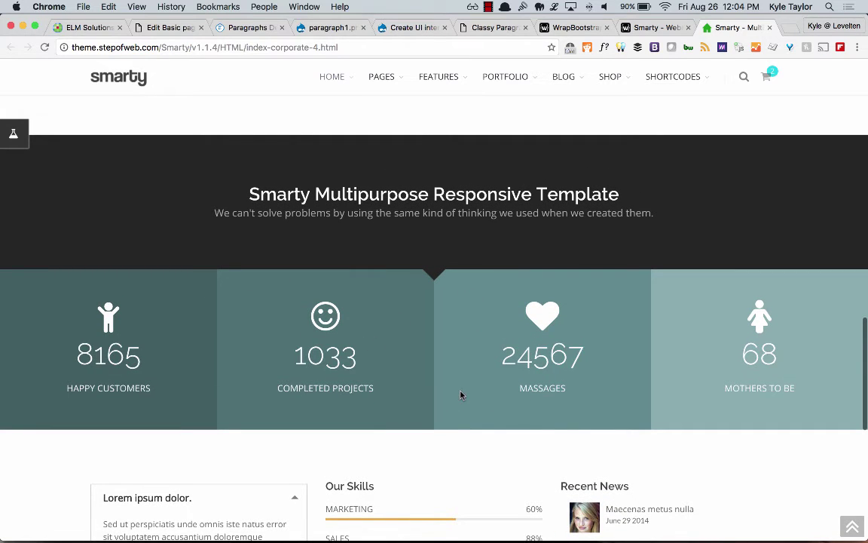
scroll(461, 395, down, 10)
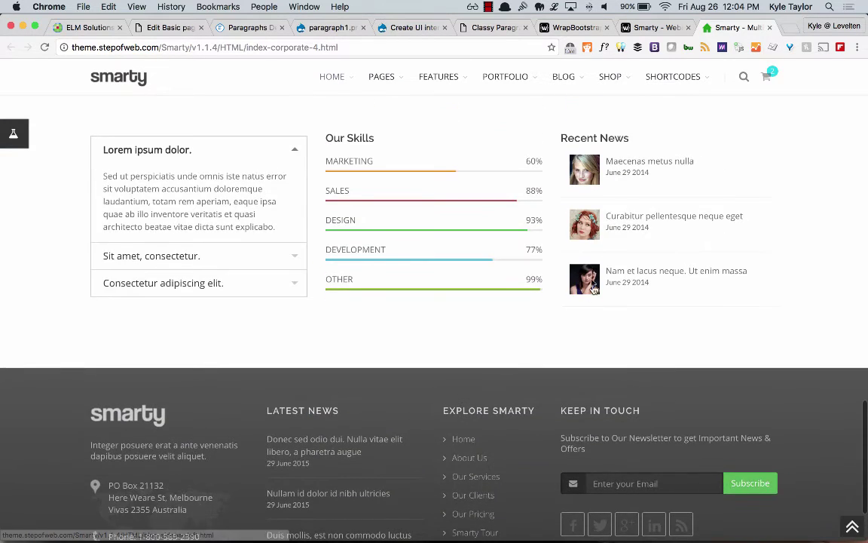
scroll(471, 271, down, 3)
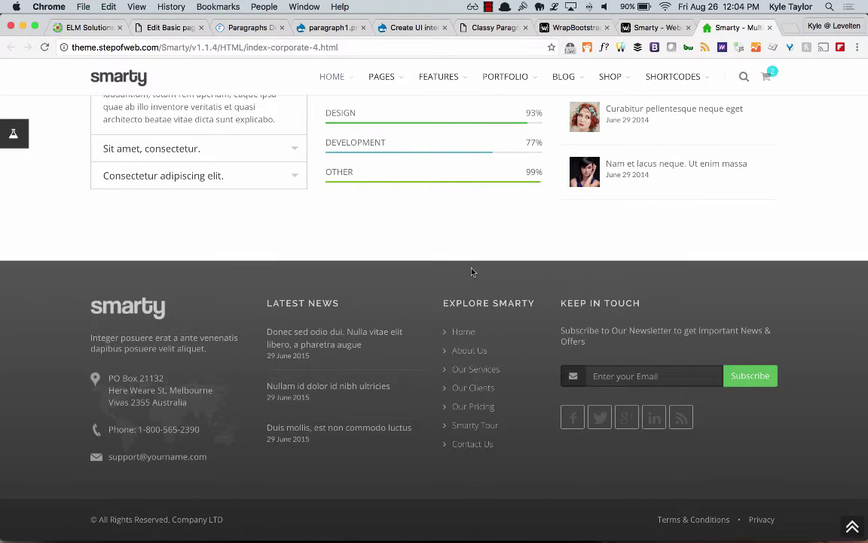
Look back over the Corporate 4 page from the footer up to the Areas of Expertise and client services sections
scroll(471, 272, up, 2)
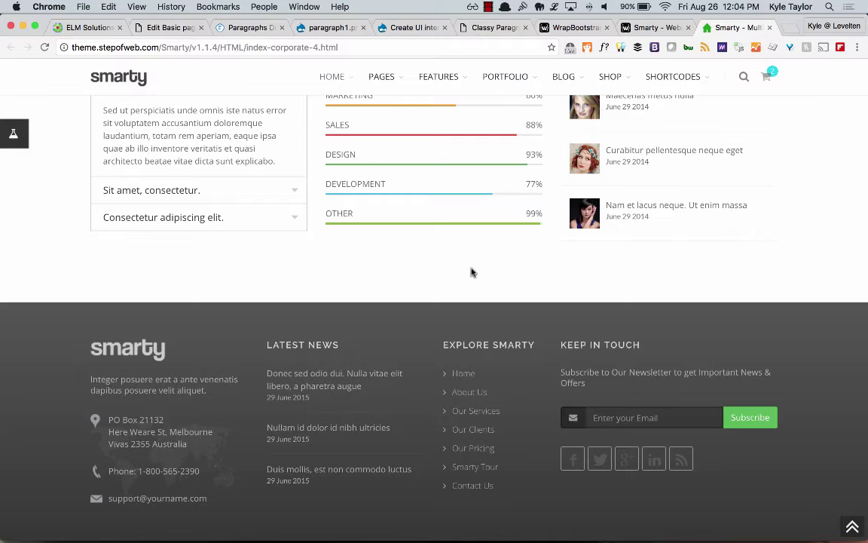
scroll(471, 272, up, 10)
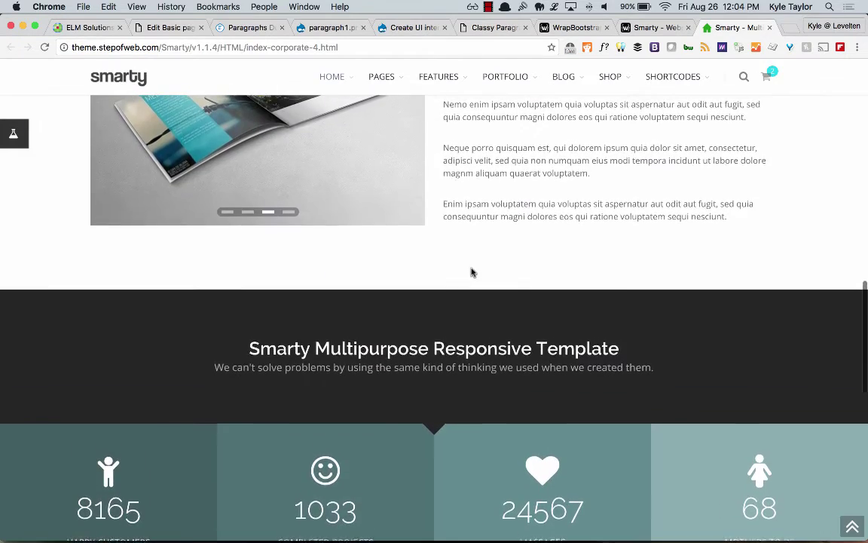
scroll(471, 272, up, 4)
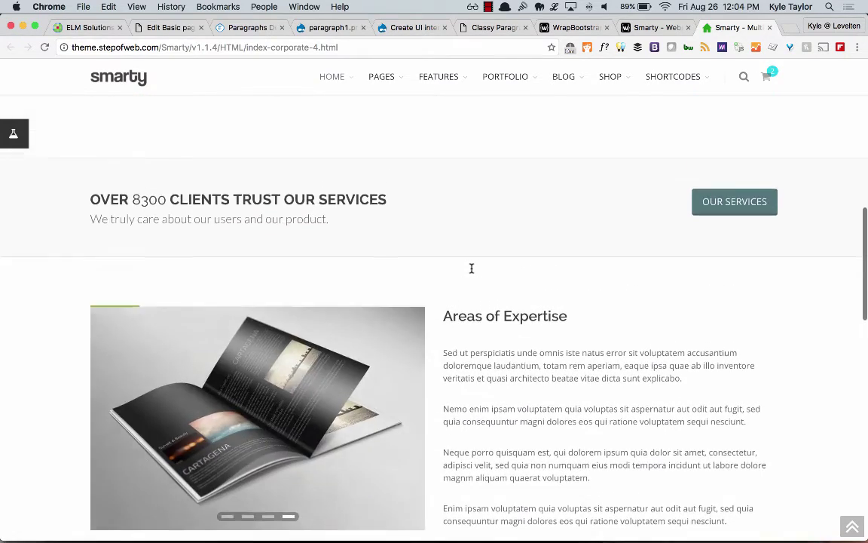
scroll(471, 269, down, 8)
scroll(471, 271, up, 5)
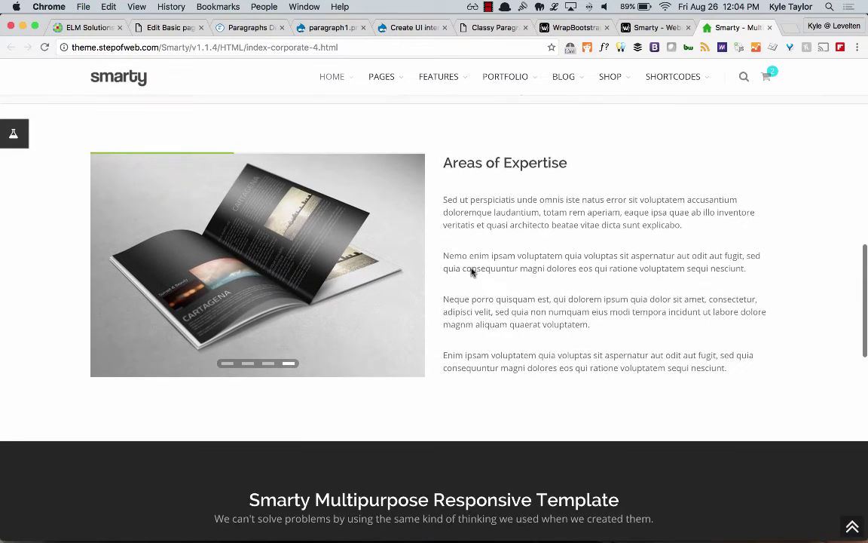
scroll(482, 167, up, 3)
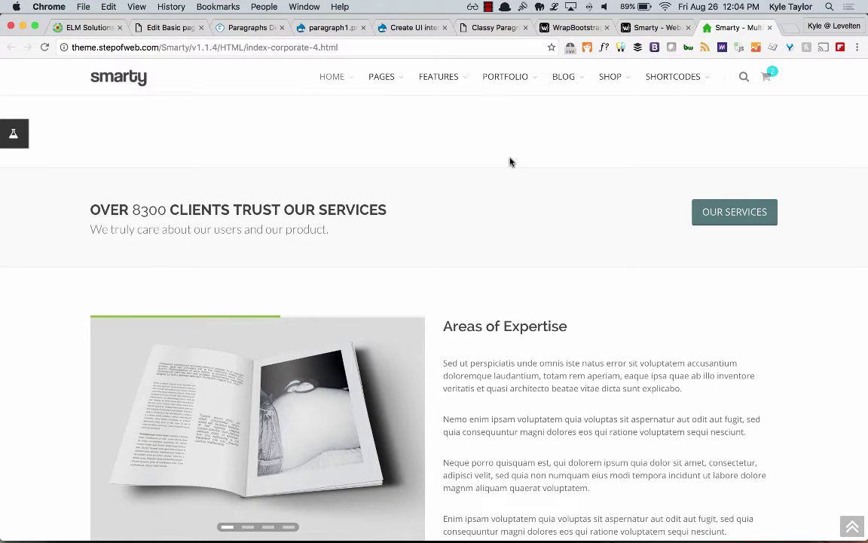
Search Google in a new tab for "using paragraphs for landing pages blog"
key(super+t)
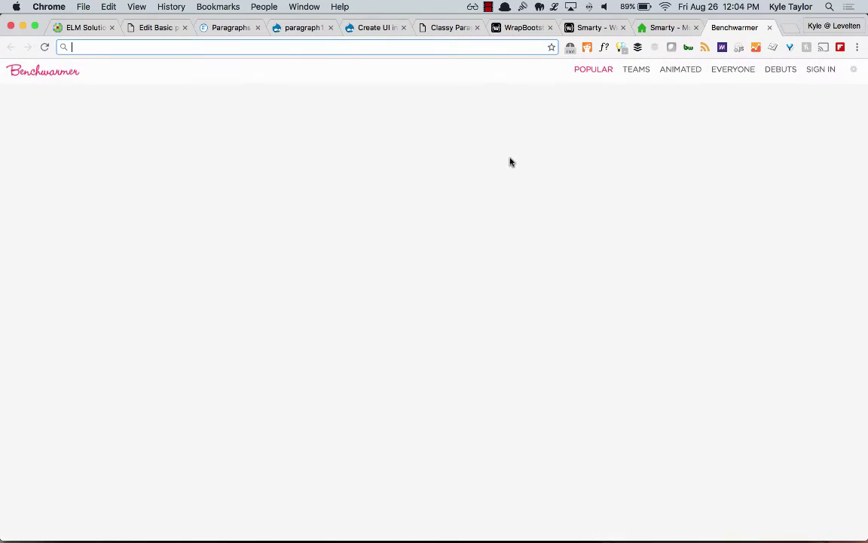
text(using p)
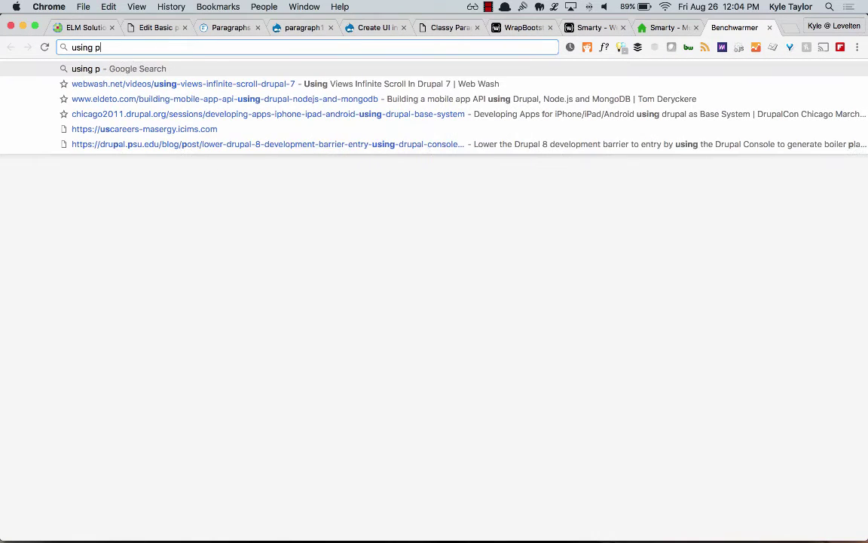
text(aragraphs fo)
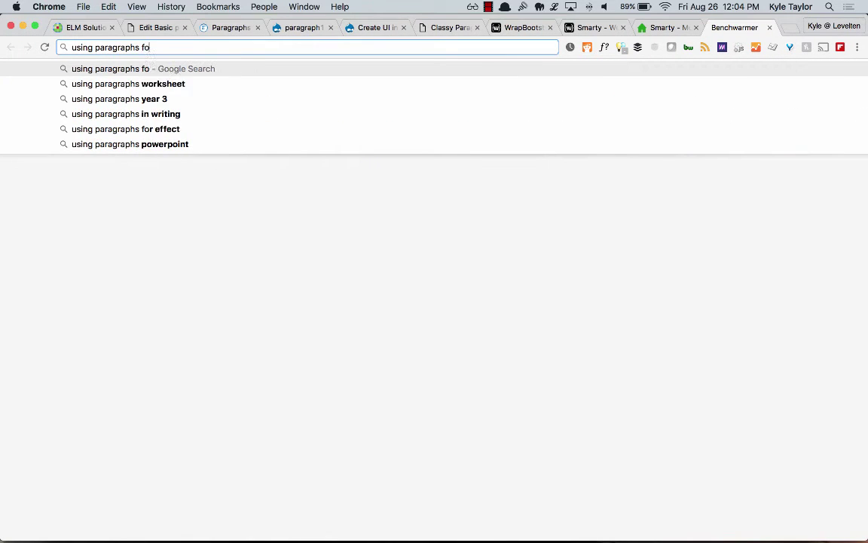
text(r landing pages)
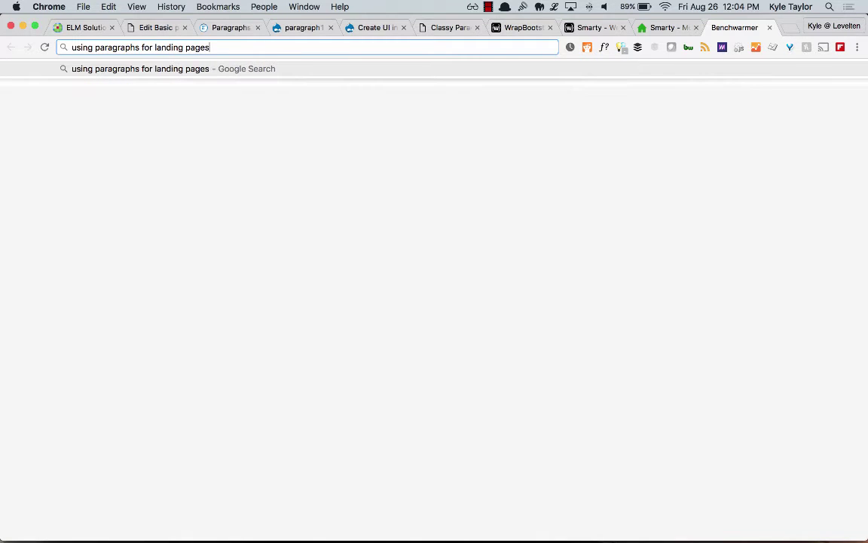
text( blog)
key(Return)
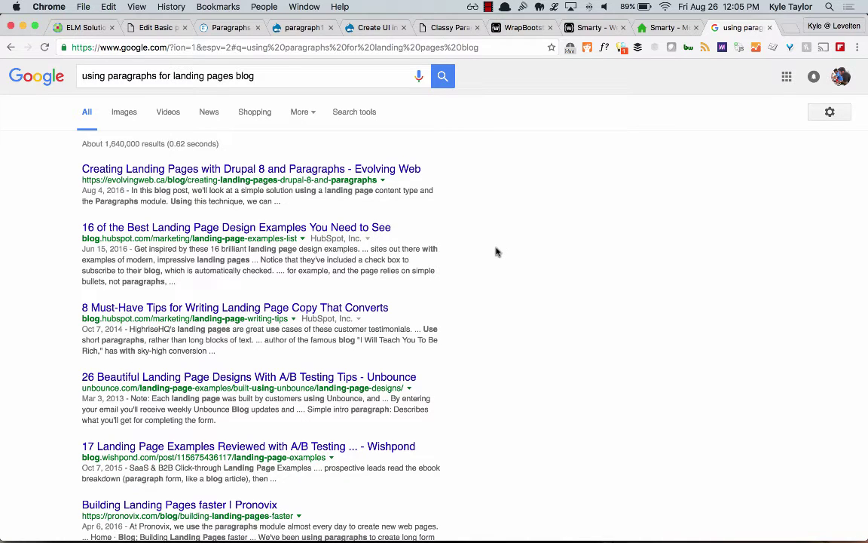
Refine the search to "using paragraphs for landing pages drupal" and look through the listed articles
double_click(248, 76)
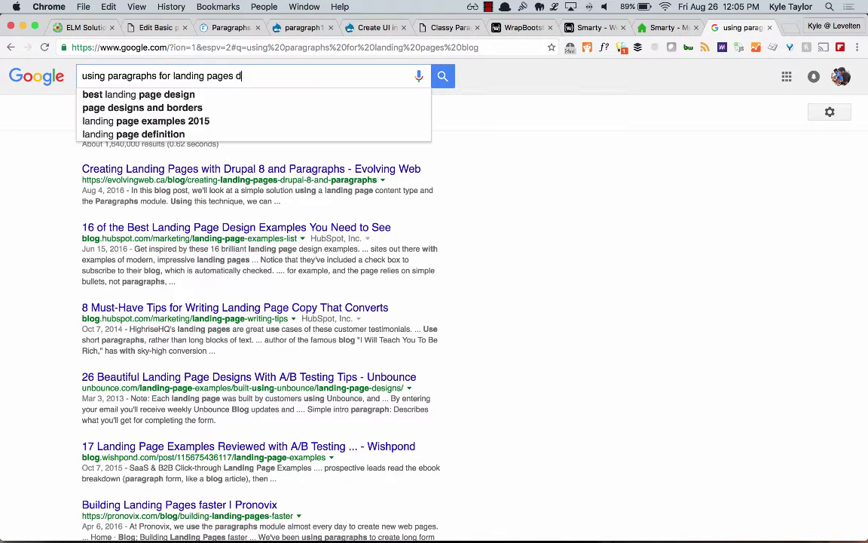
text(drupal)
key(Return)
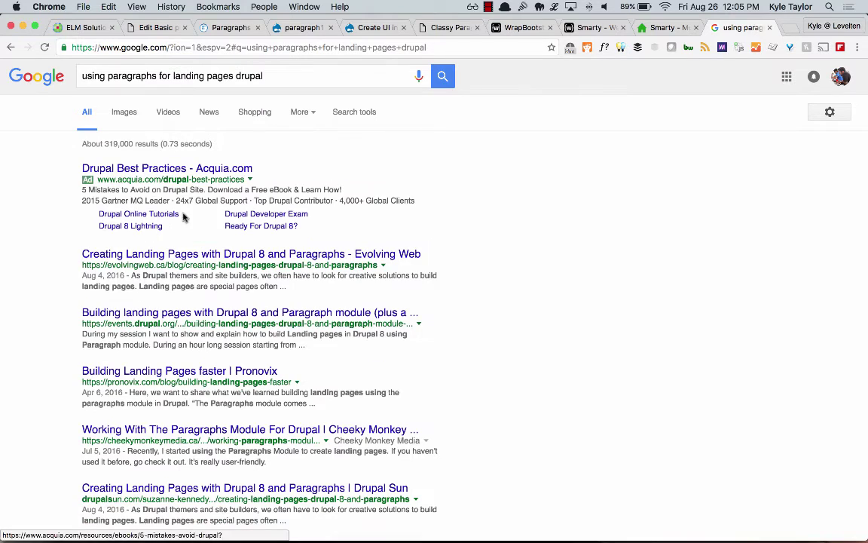
scroll(465, 224, down, 3)
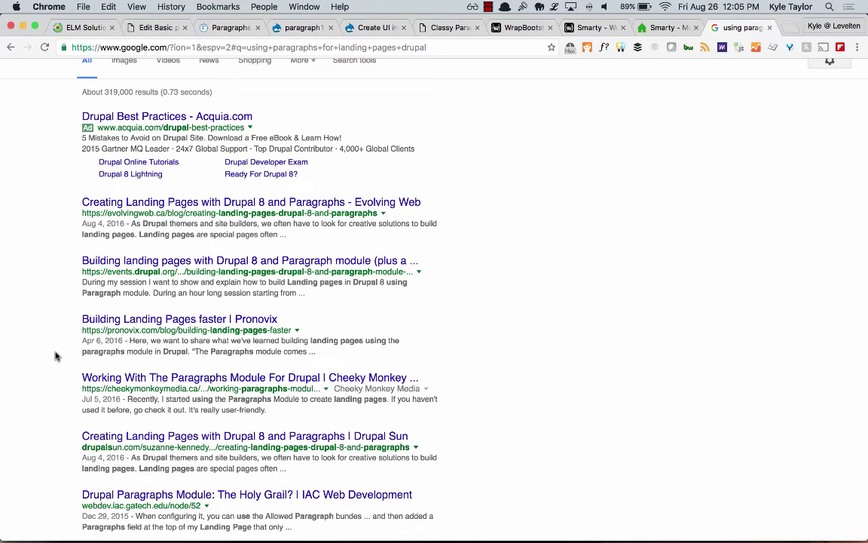
scroll(100, 344, down, 2)
scroll(83, 354, down, 4)
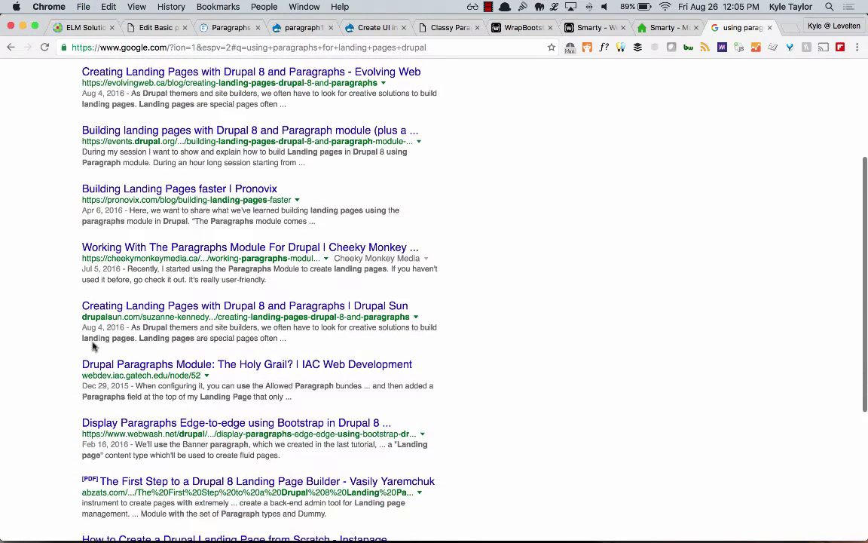
scroll(74, 333, down, 4)
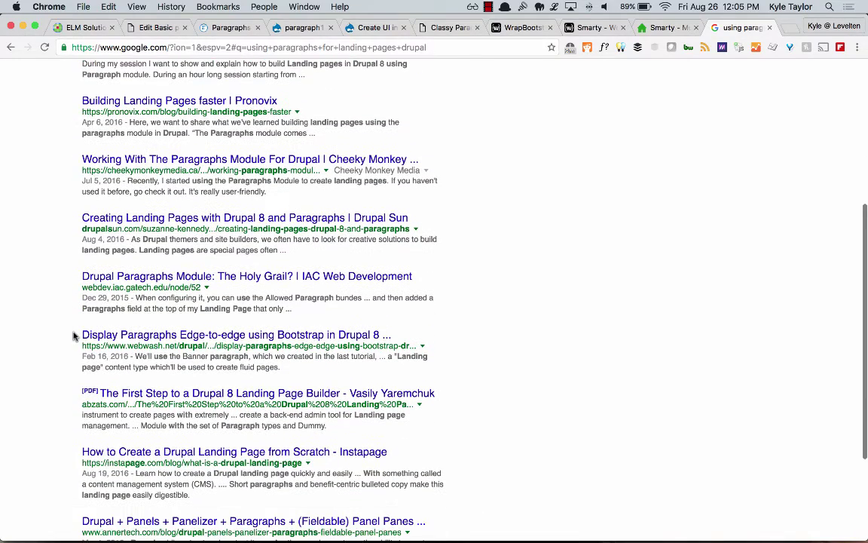
scroll(55, 347, down, 2)
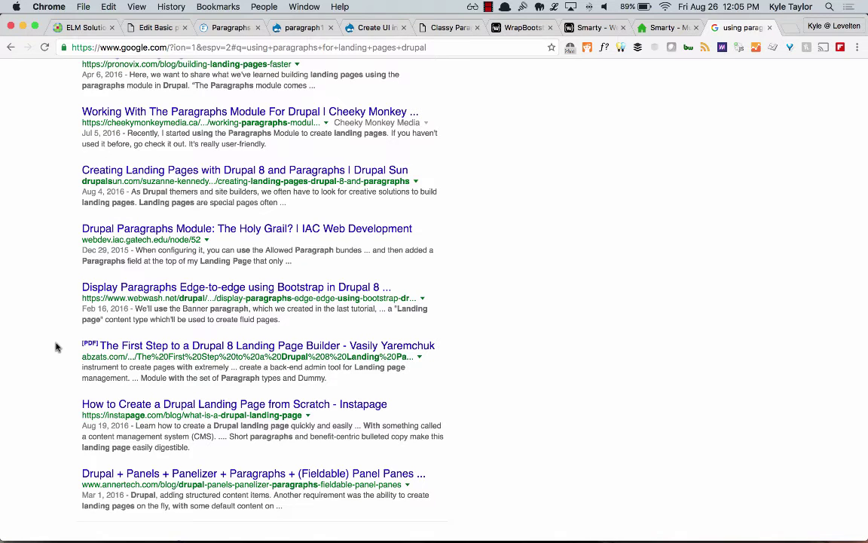
scroll(56, 347, up, 2)
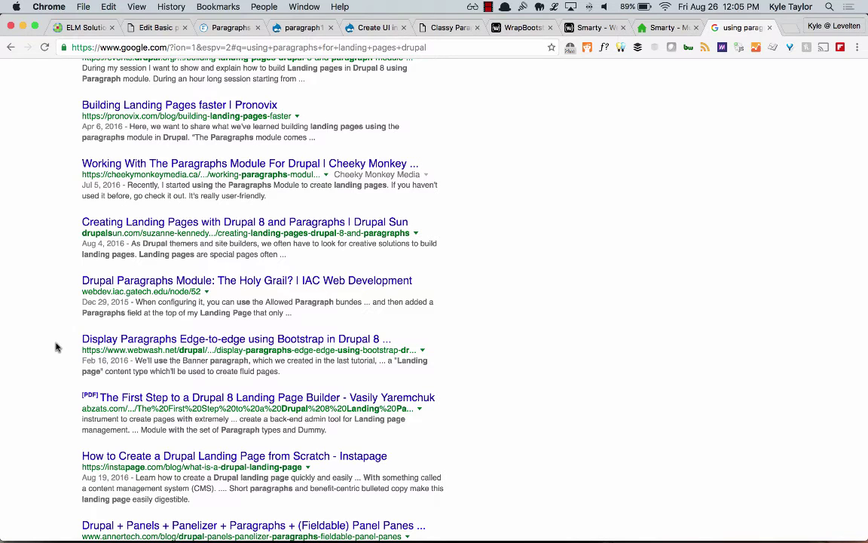
scroll(55, 346, up, 6)
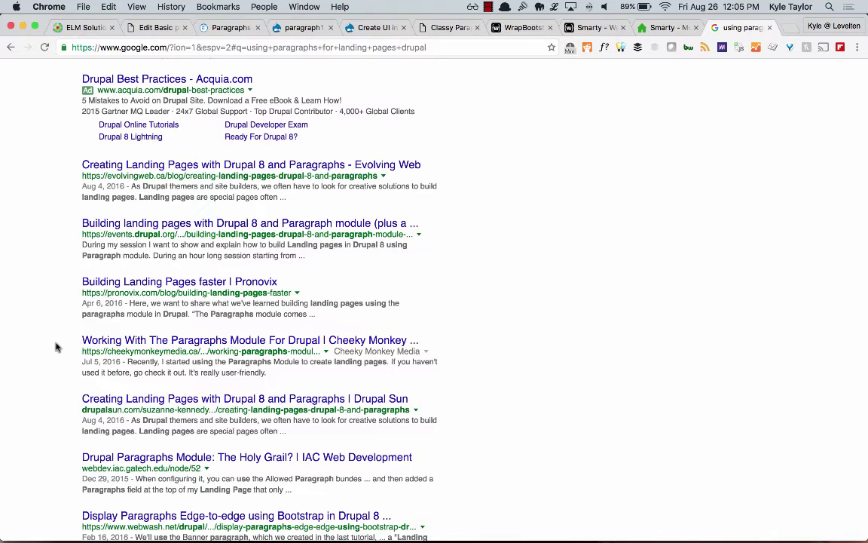
Revisit the ELM Solutions, Smarty and search results pages, and return to the Demo Paragraph Page's edit form
click(84, 28)
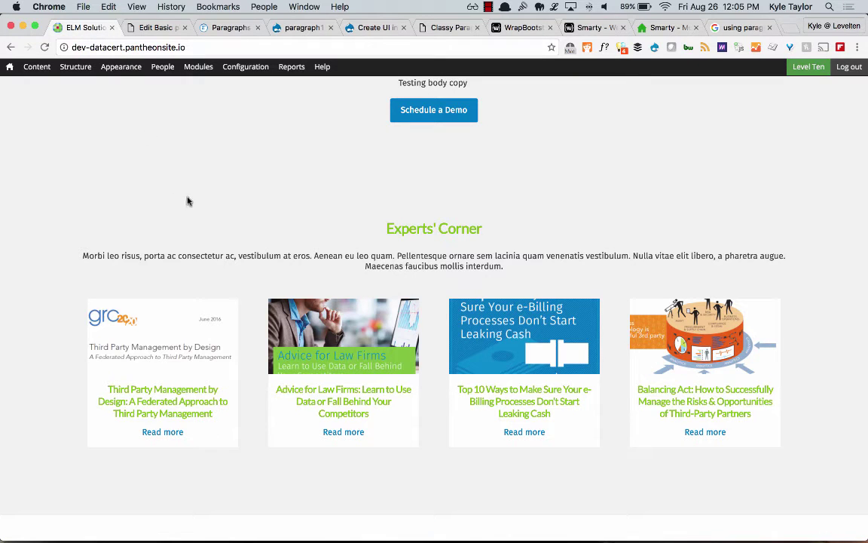
click(665, 28)
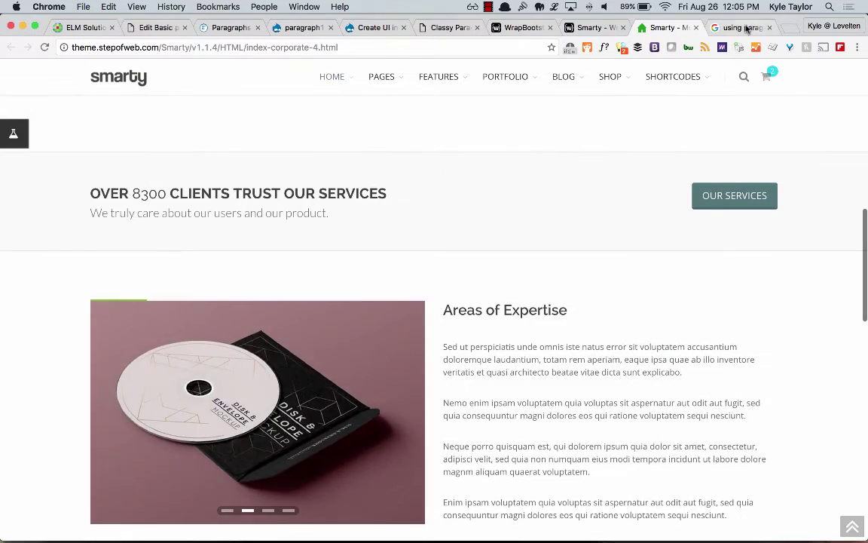
click(739, 28)
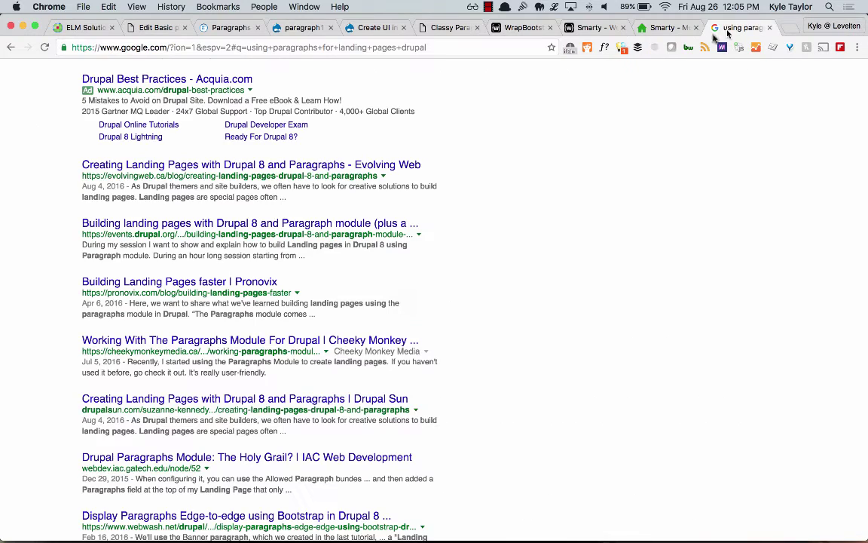
click(154, 27)
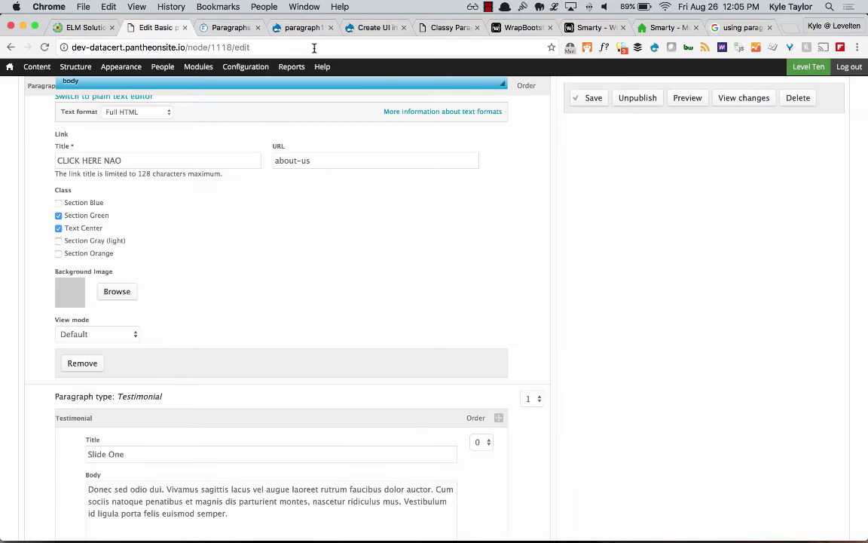
scroll(267, 172, up, 10)
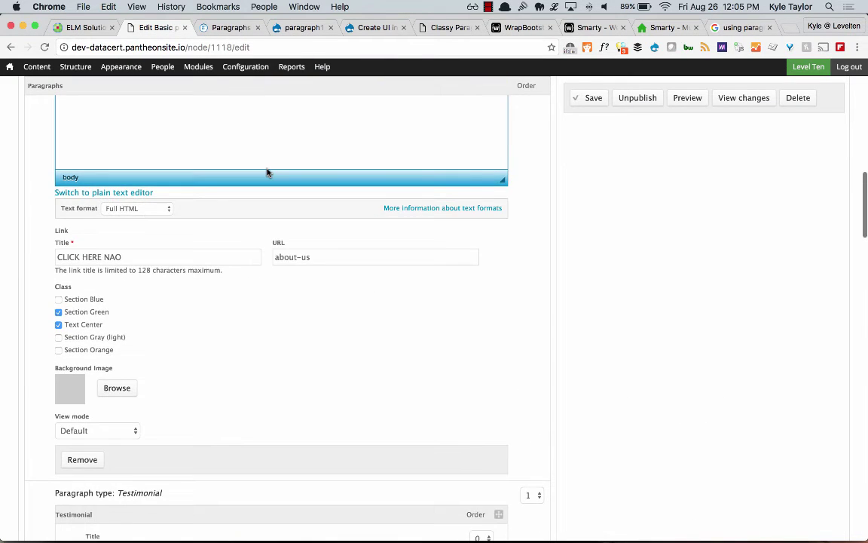
Load the site's Clients page at the /clients path in place of the Demo Paragraph Page edit form
scroll(268, 171, up, 4)
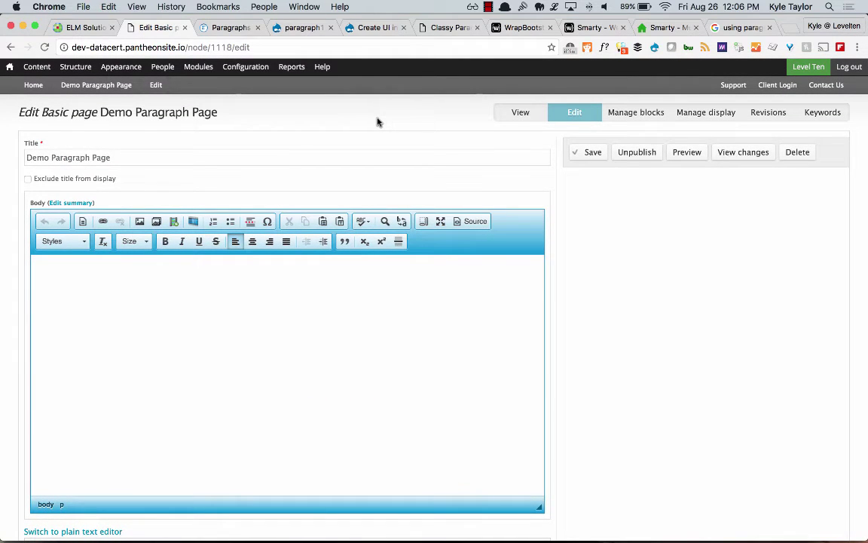
click(186, 47)
drag(186, 46, 249, 47)
text(/corp)
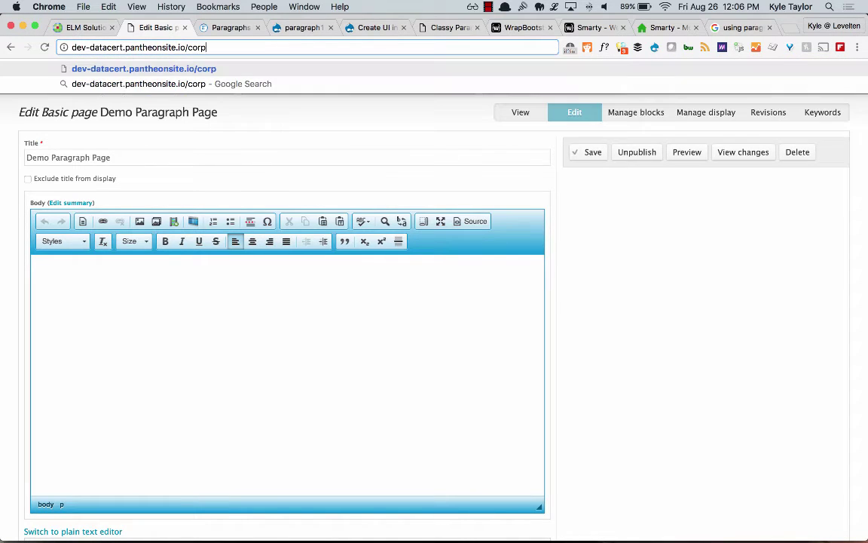
key(BackSpace)
key(BackSpace)
key(BackSpace)
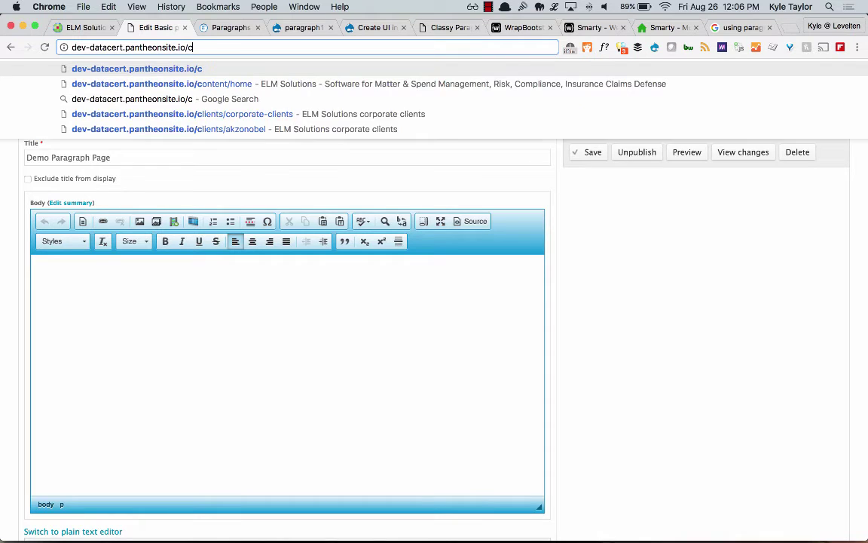
text(lients)
key(Return)
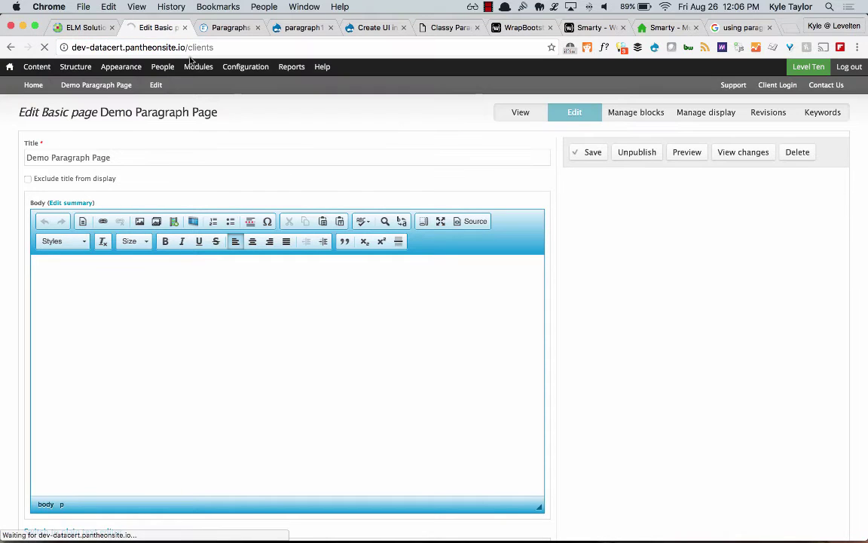
mouse_move(245, 66)
mouse_move(253, 102)
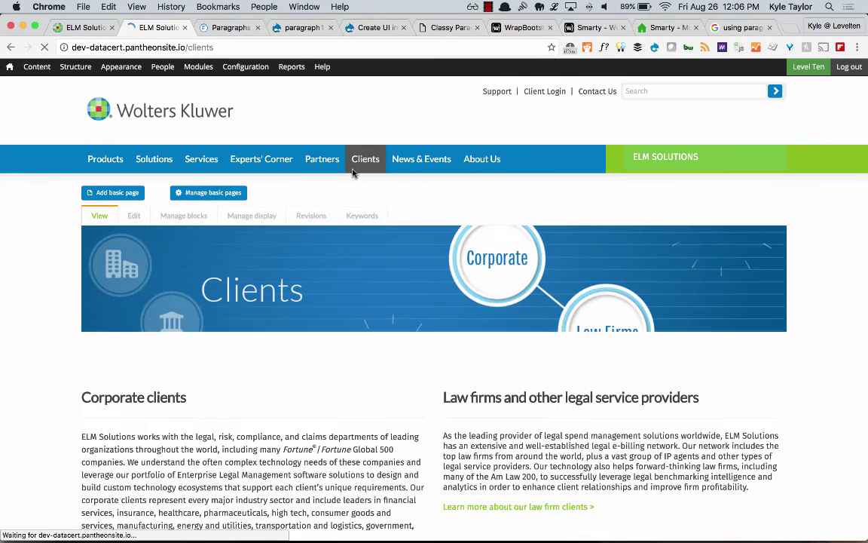
Open the corporate clients page from the Clients overview and look over the client logo grid with its links
scroll(226, 286, down, 3)
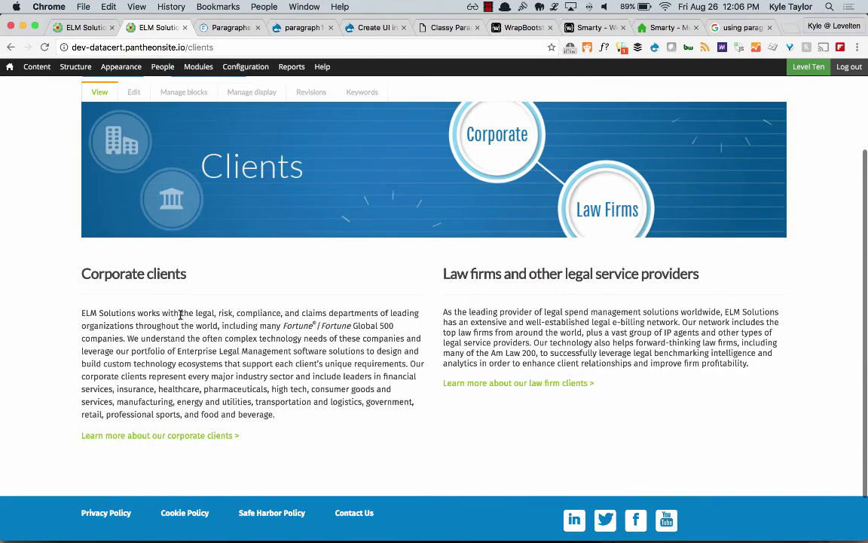
click(145, 441)
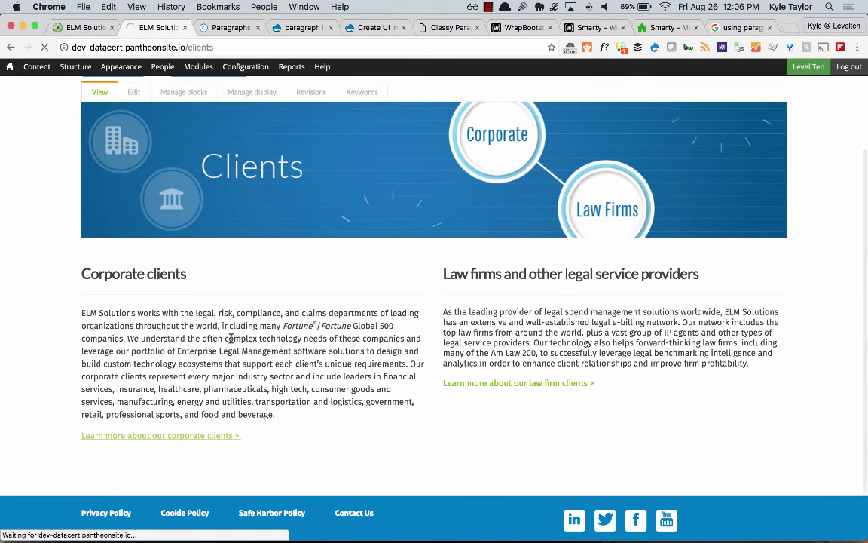
scroll(263, 370, down, 1)
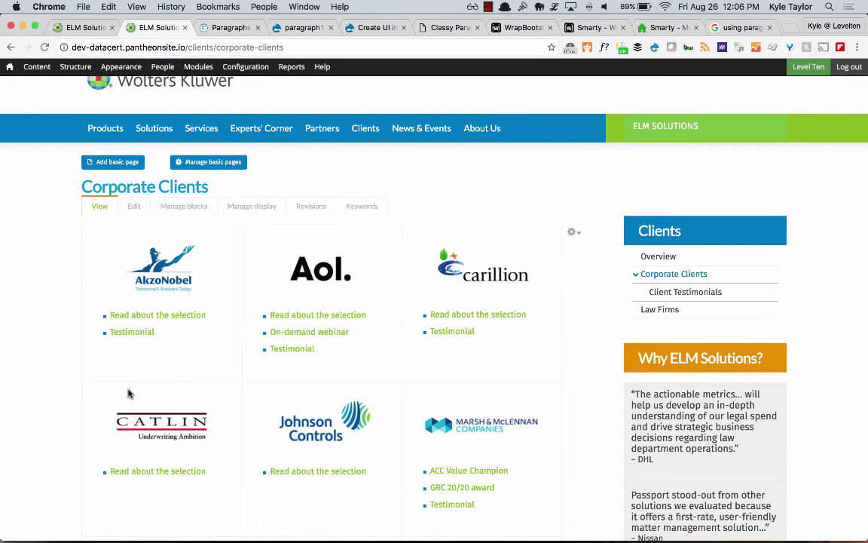
scroll(128, 392, down, 1)
scroll(129, 392, up, 1)
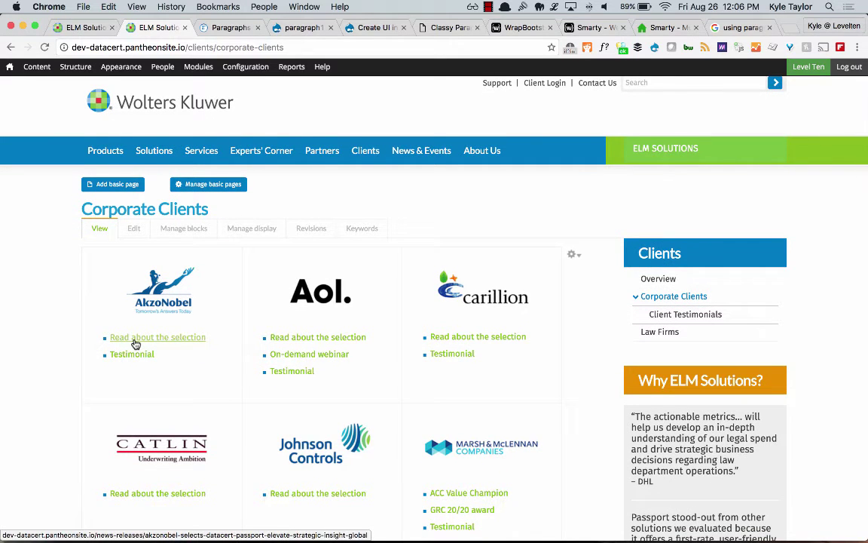
scroll(135, 344, down, 1)
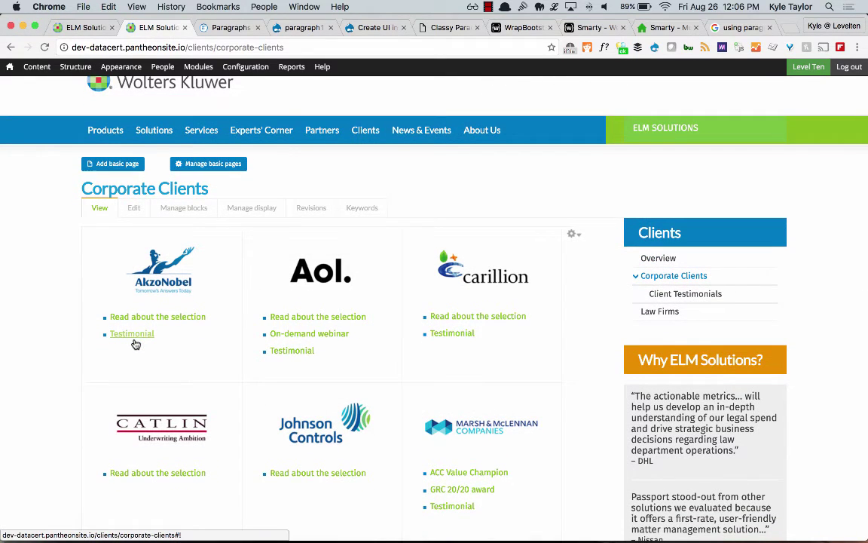
scroll(136, 344, down, 1)
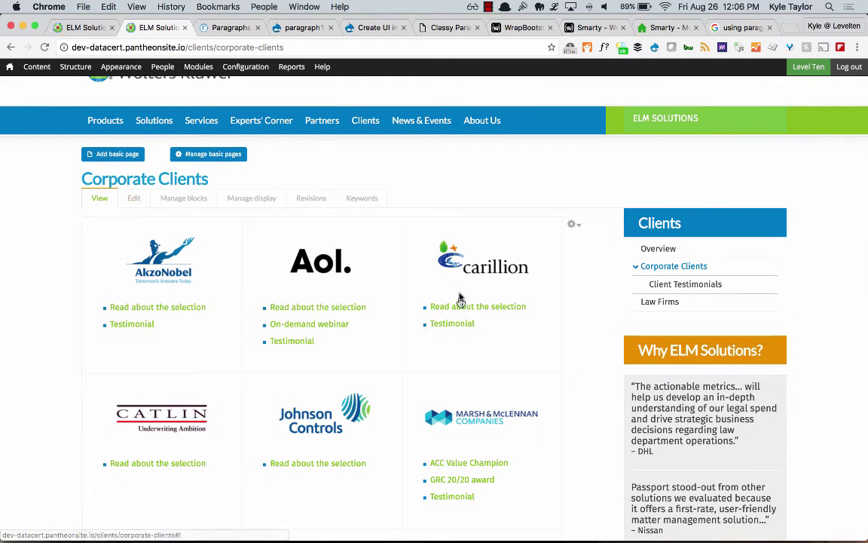
click(573, 225)
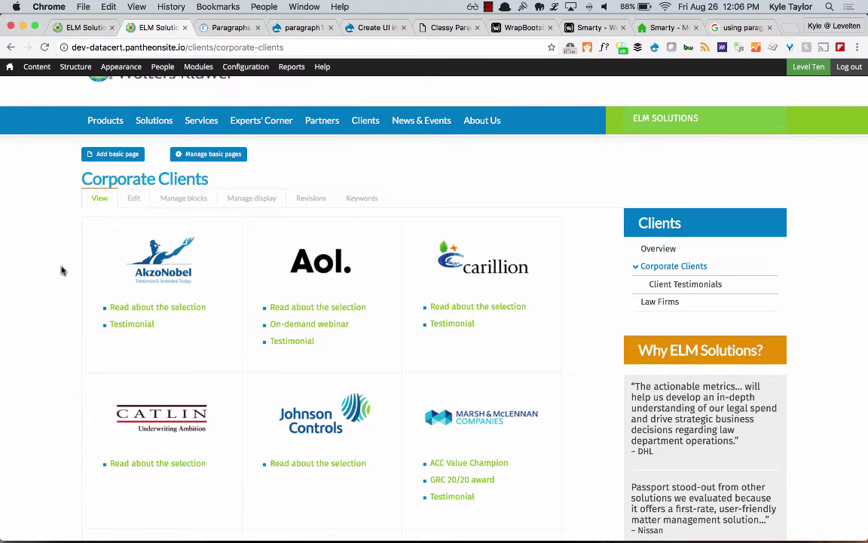
Return to the Corporate Clients page by way of the Clients overview and check AkzoNobel's testimonial popover
click(126, 309)
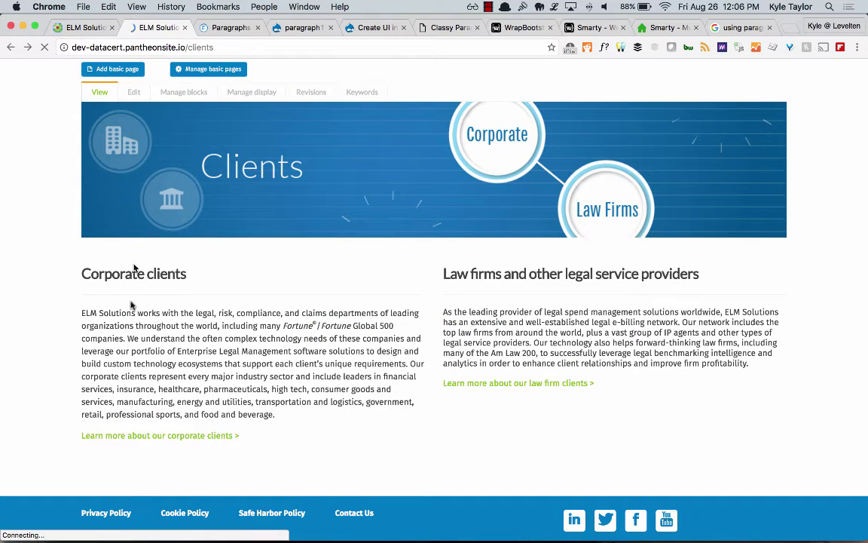
click(155, 437)
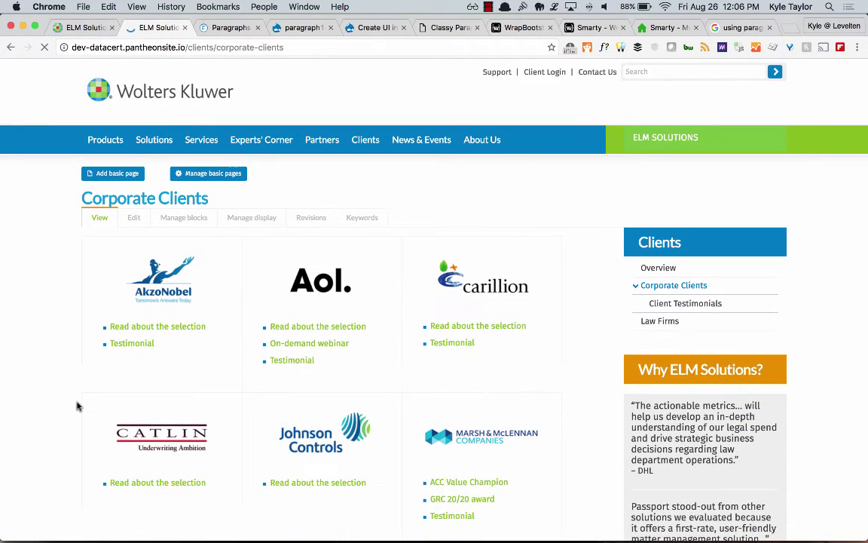
click(131, 344)
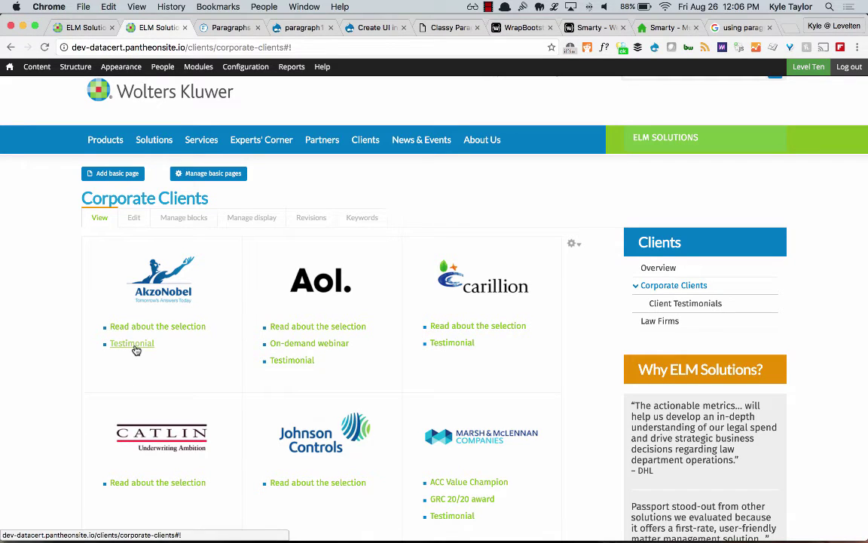
mouse_move(143, 347)
drag(184, 277, 229, 379)
click(229, 380)
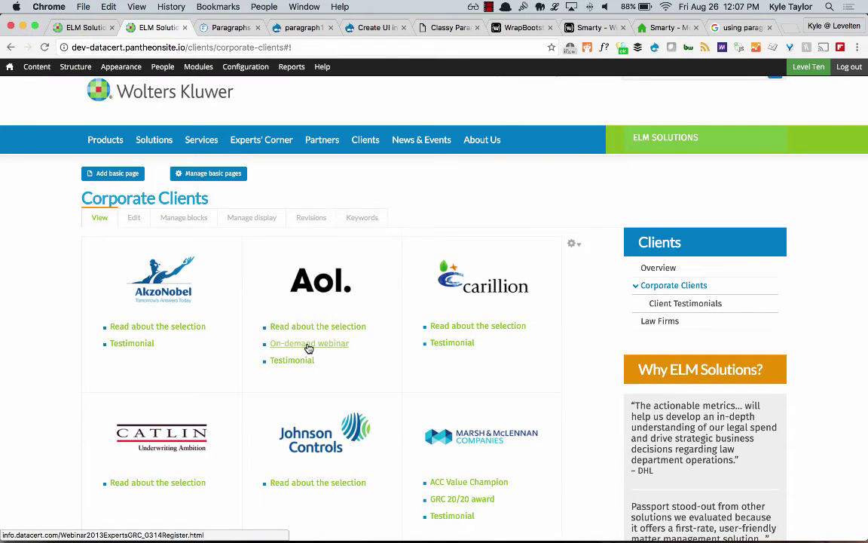
Look over the remaining client entries, inspect the Corporate Clients page's body code in its edit form, and return to the page
scroll(308, 349, down, 5)
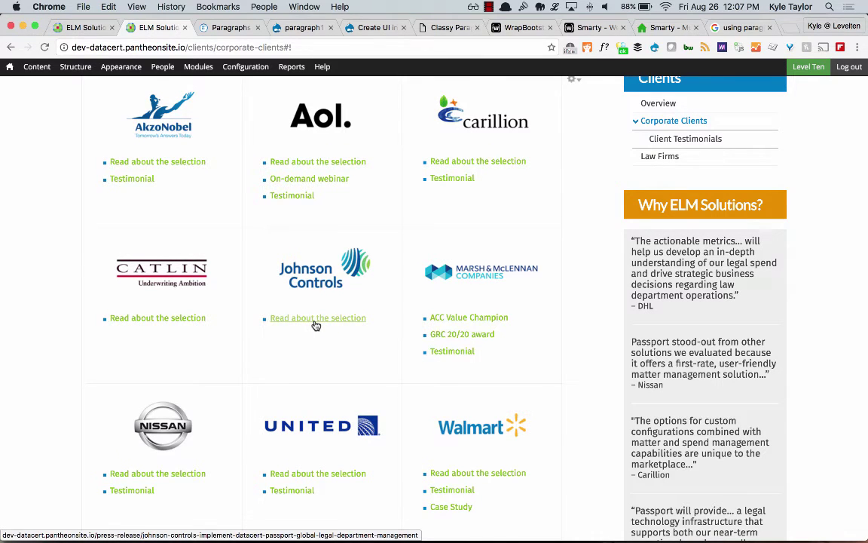
scroll(332, 364, up, 5)
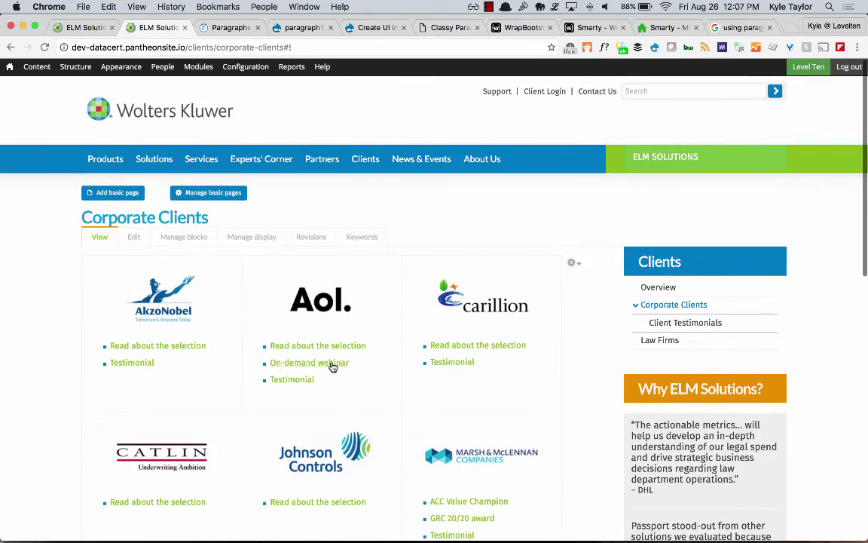
click(132, 242)
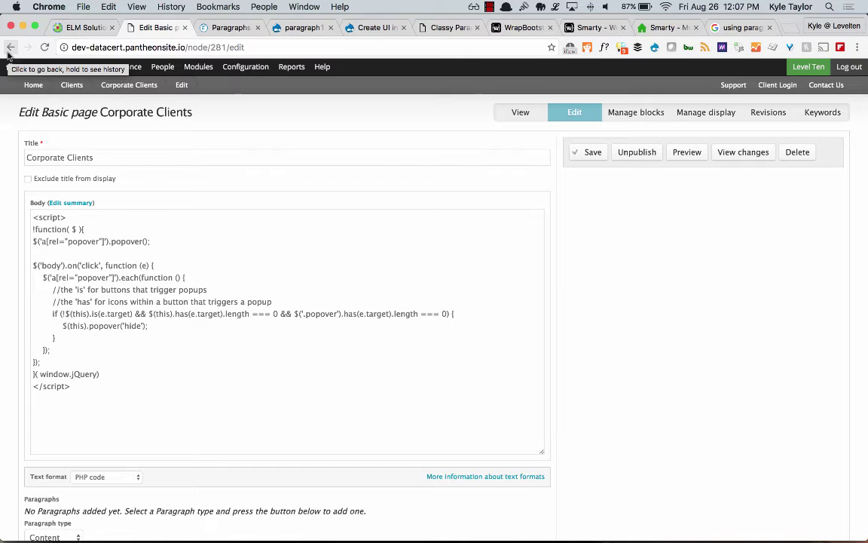
click(11, 48)
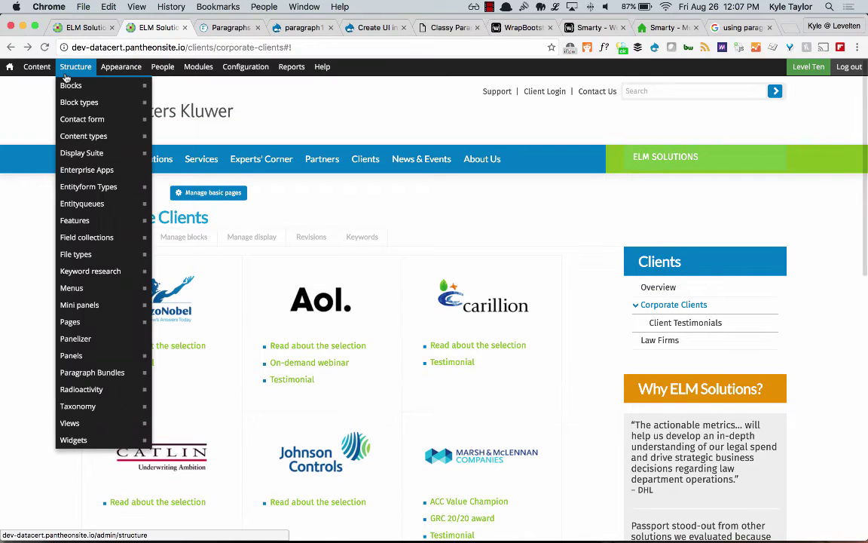
Show the site's content list in a separate tab and open the AkzoNobel client for editing
super+click(36, 66)
click(213, 27)
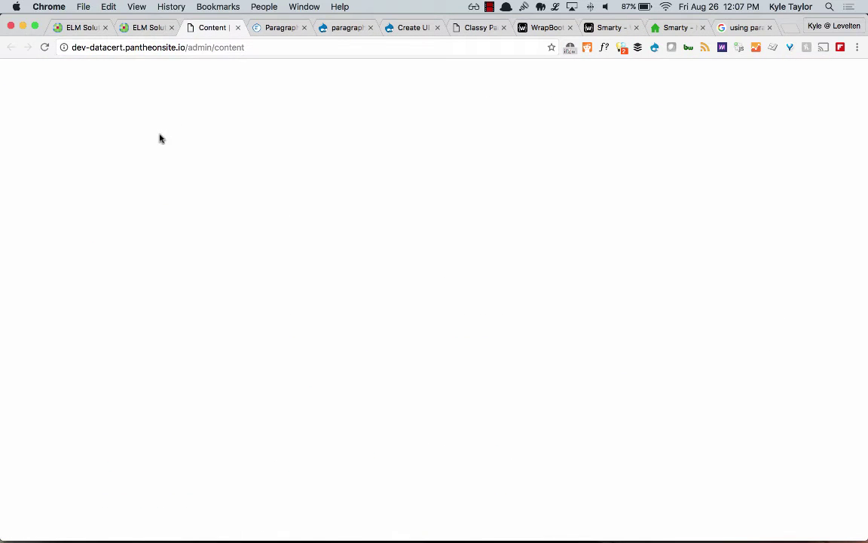
scroll(132, 293, down, 3)
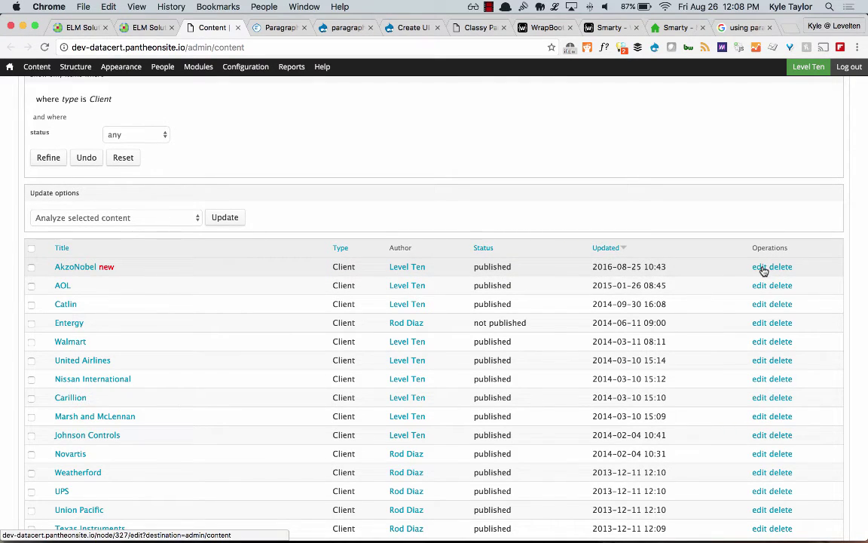
click(486, 246)
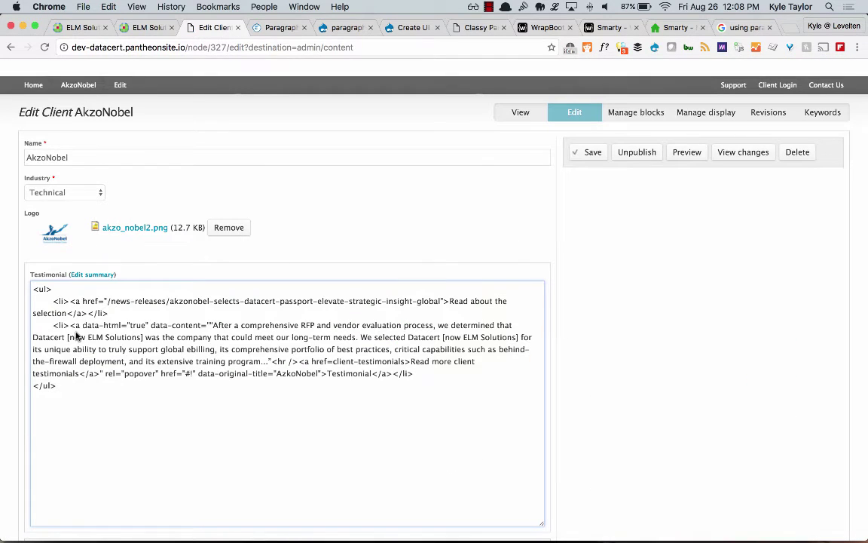
Examine AkzoNobel's Testimonial HTML, highlighting the whole markup and the news-release path of its first link
key(super+a)
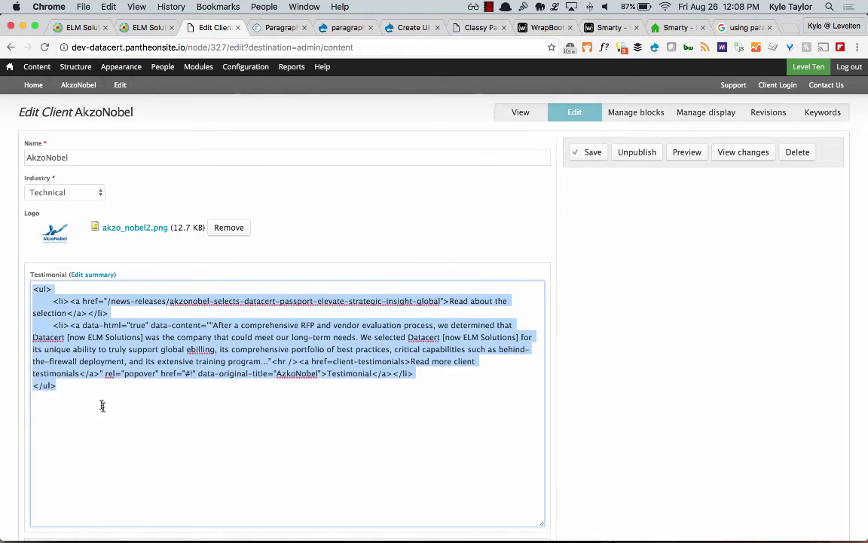
click(108, 414)
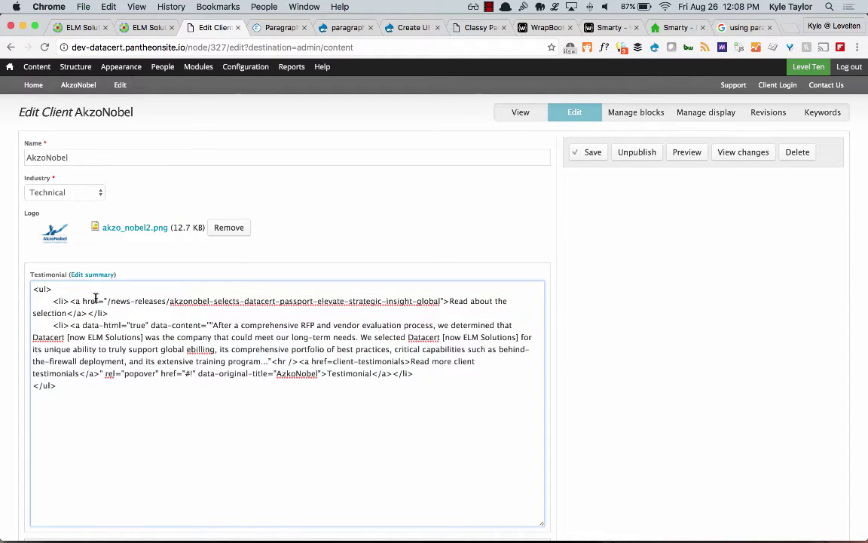
drag(109, 300, 441, 303)
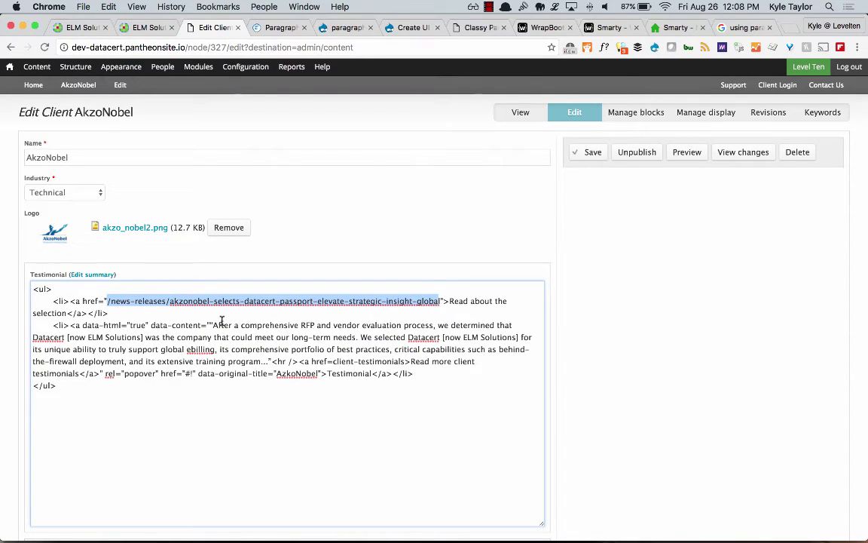
Put the popover anchor in the Testimonial HTML on its own line and review its data attributes and the fields below
click(70, 325)
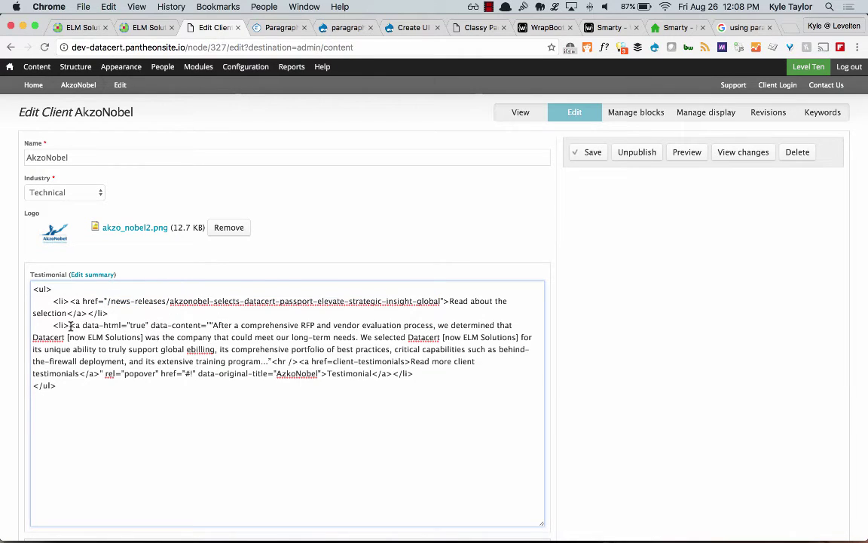
key(Return)
drag(92, 336, 136, 337)
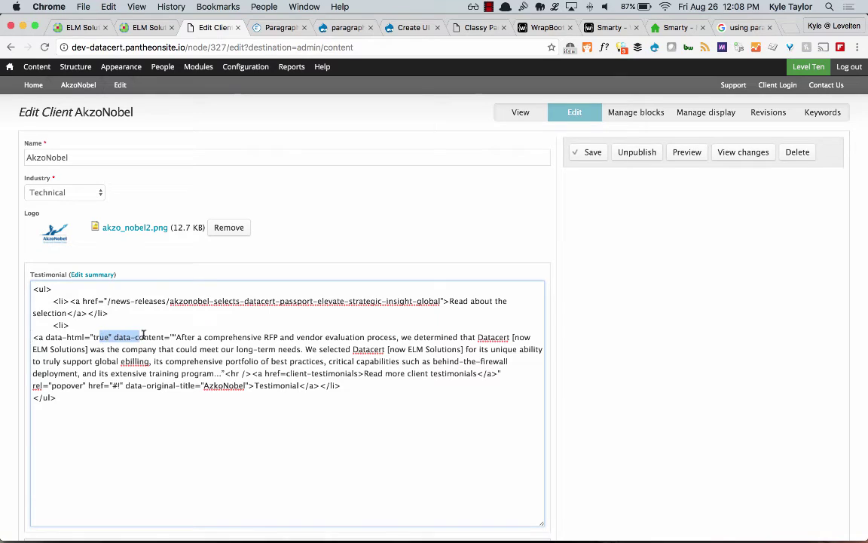
click(162, 337)
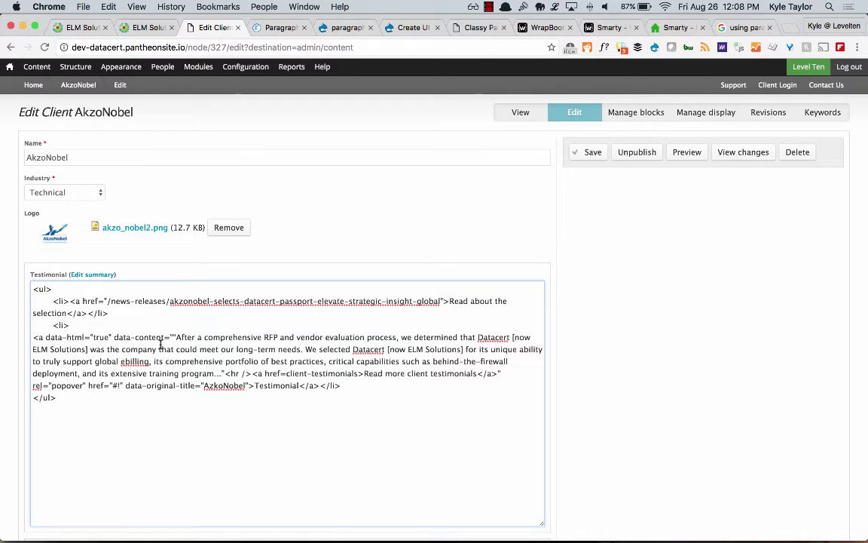
scroll(163, 426, down, 3)
scroll(163, 426, up, 2)
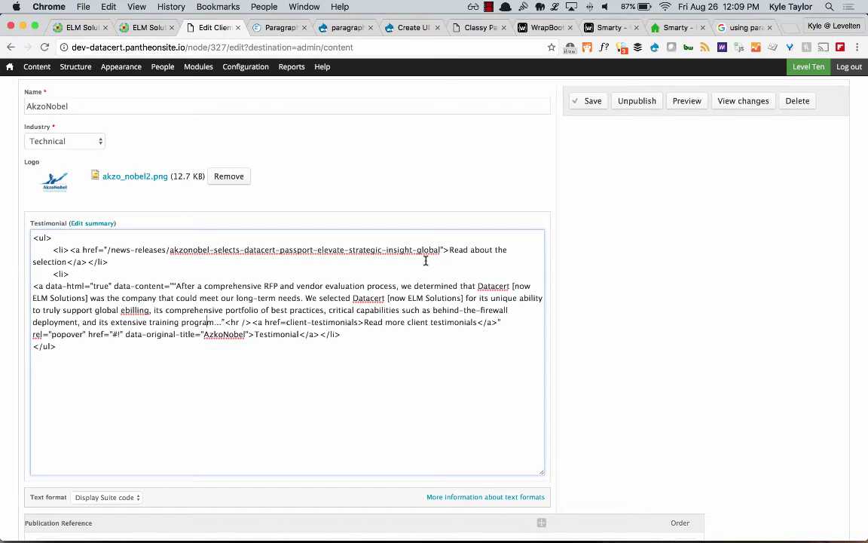
Search Google in a new tab for "linkit drupal" and look through the Linkit project page on Drupal.org
key(super+t)
text(linkit drupal)
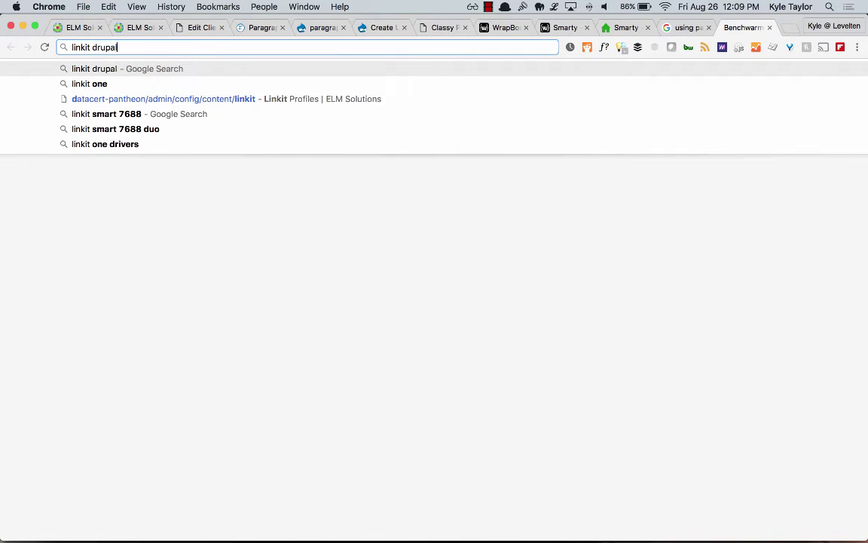
key(Return)
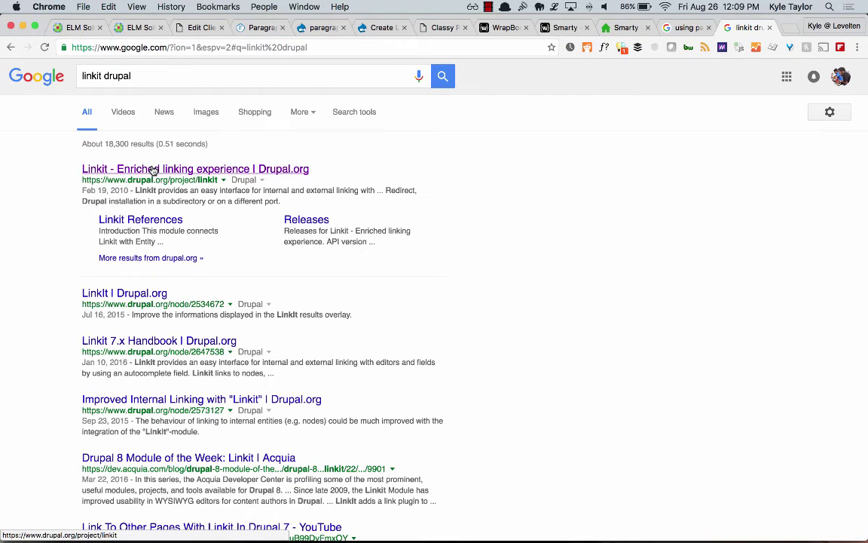
click(147, 172)
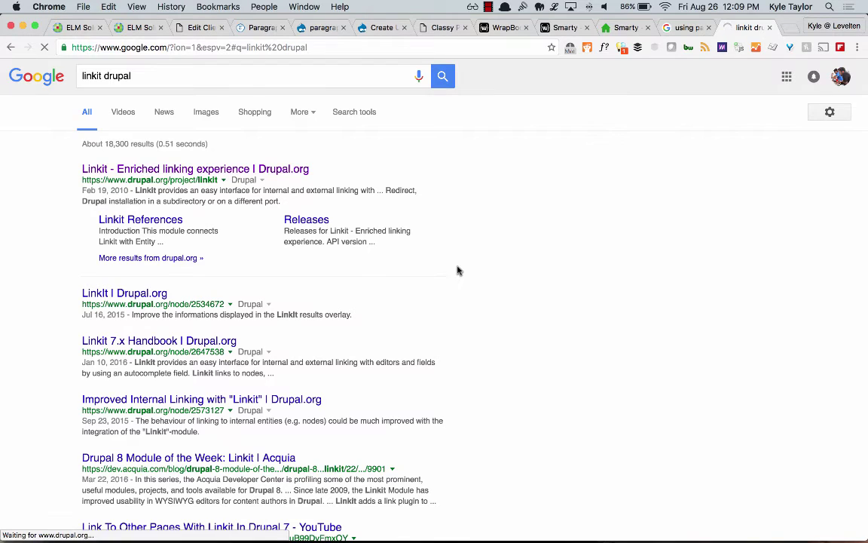
scroll(383, 324, down, 3)
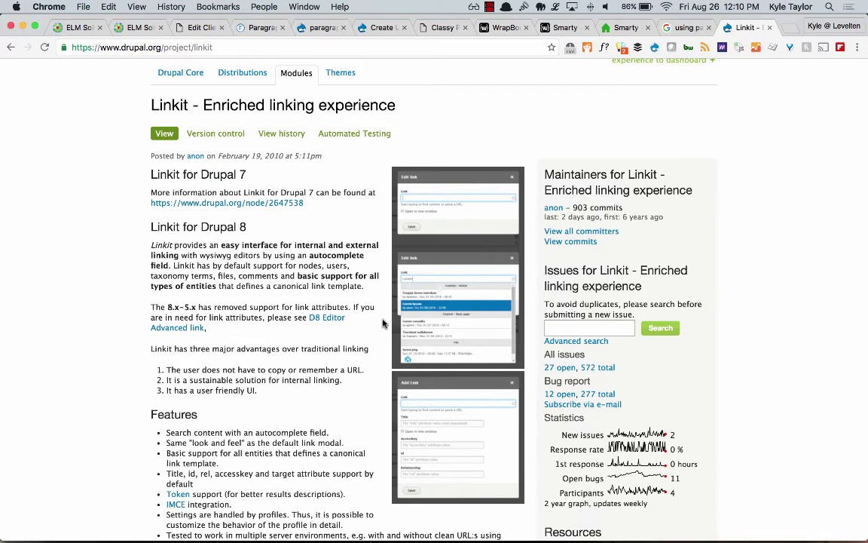
Return to the AkzoNobel edit form and examine its Publication Reference fields
click(193, 28)
scroll(616, 277, down, 5)
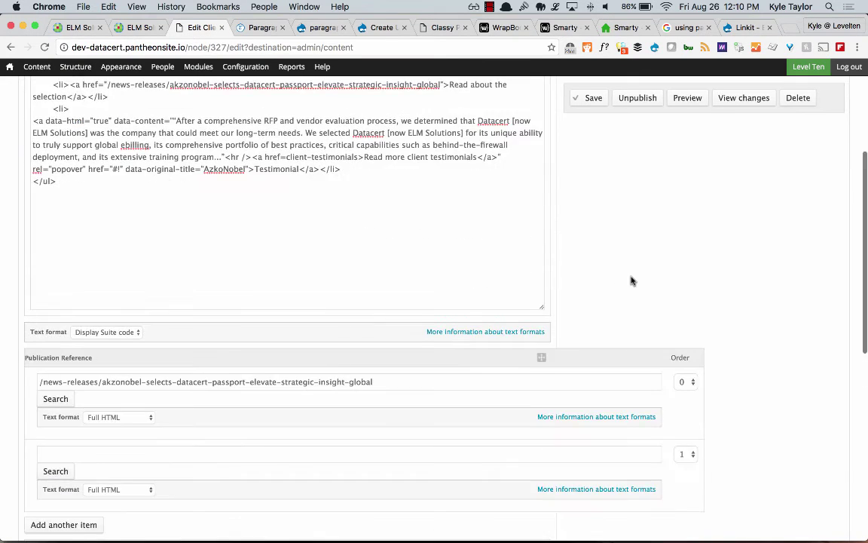
Open the site's Linkit Profiles in a new tab and bring up the Publication Reference profile for editing
scroll(632, 280, up, 1)
mouse_move(245, 68)
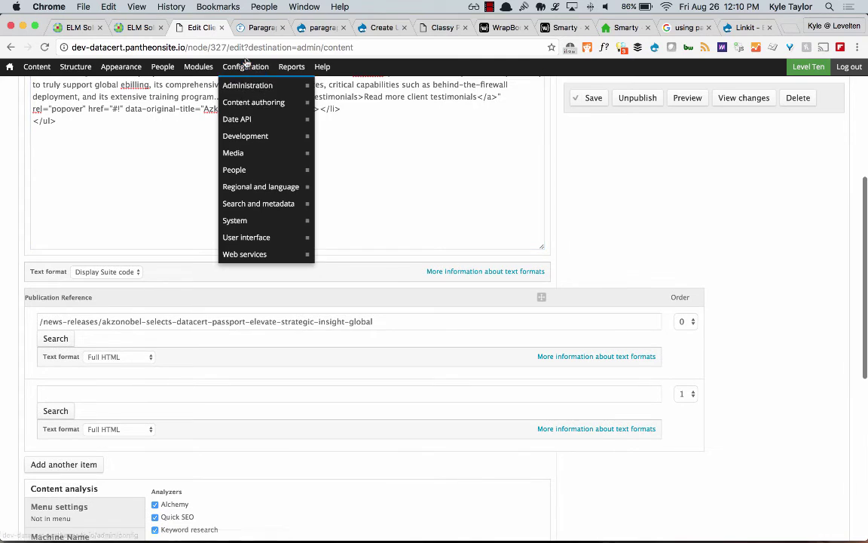
mouse_move(249, 113)
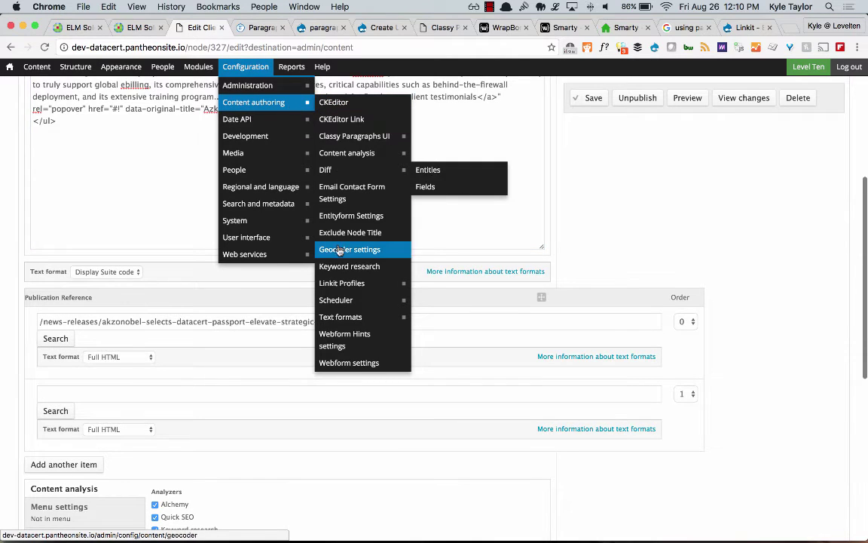
super+click(343, 289)
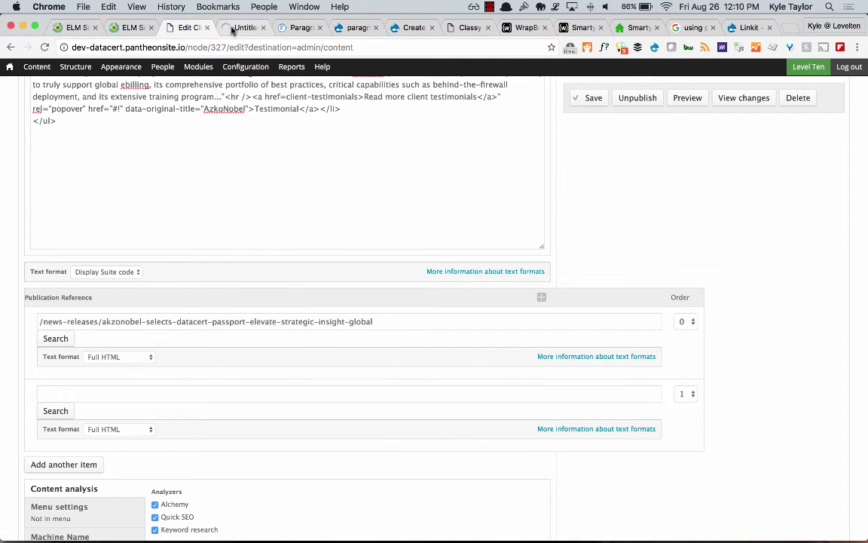
click(236, 27)
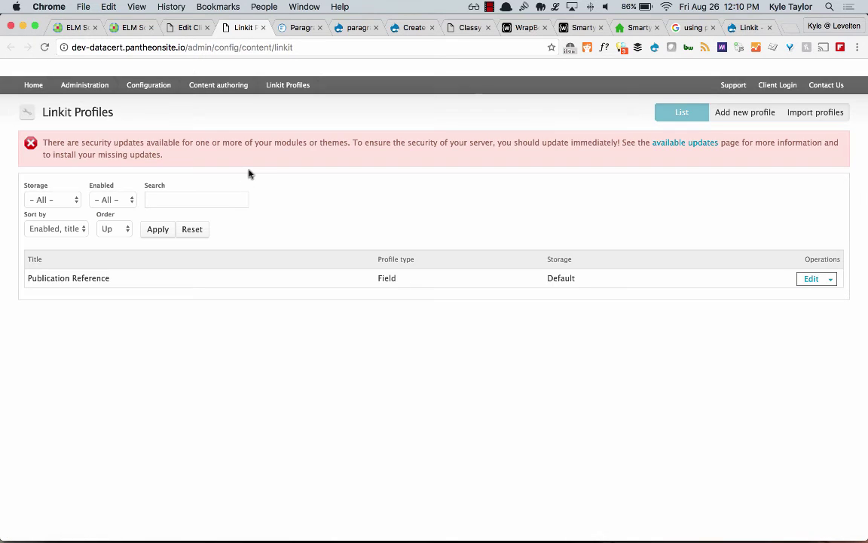
click(806, 279)
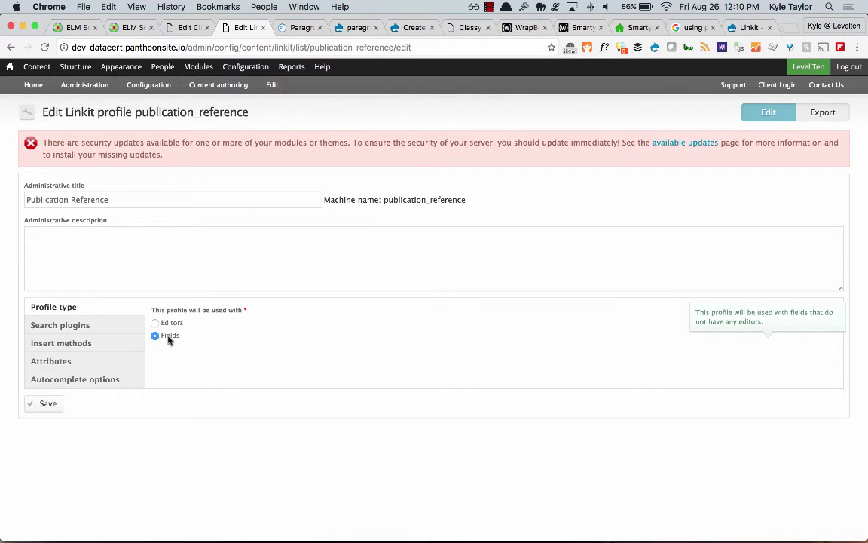
Review the Publication Reference profile's search plugins, insert methods, attributes and autocomplete options
click(88, 325)
scroll(192, 287, down, 2)
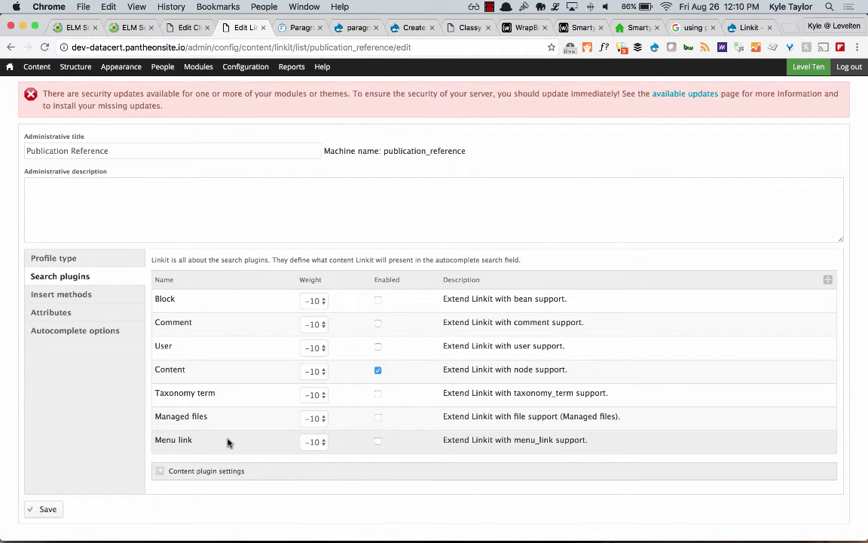
click(72, 291)
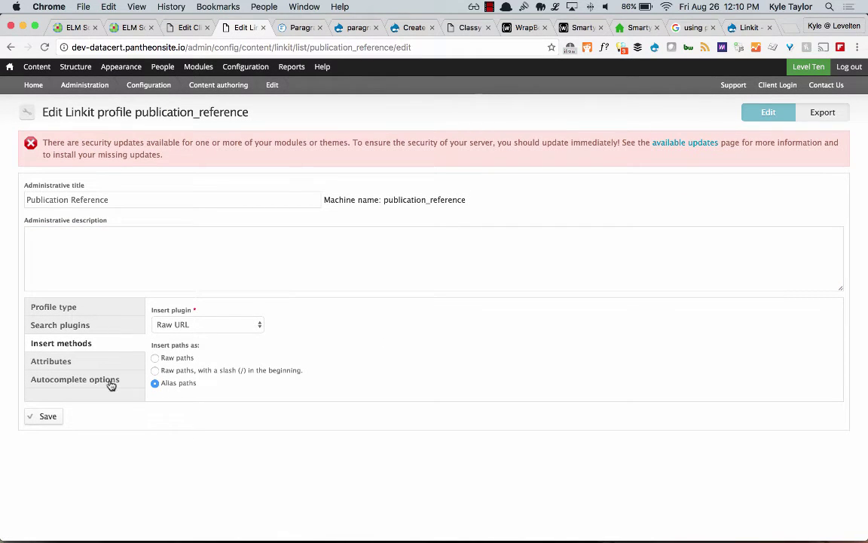
click(89, 363)
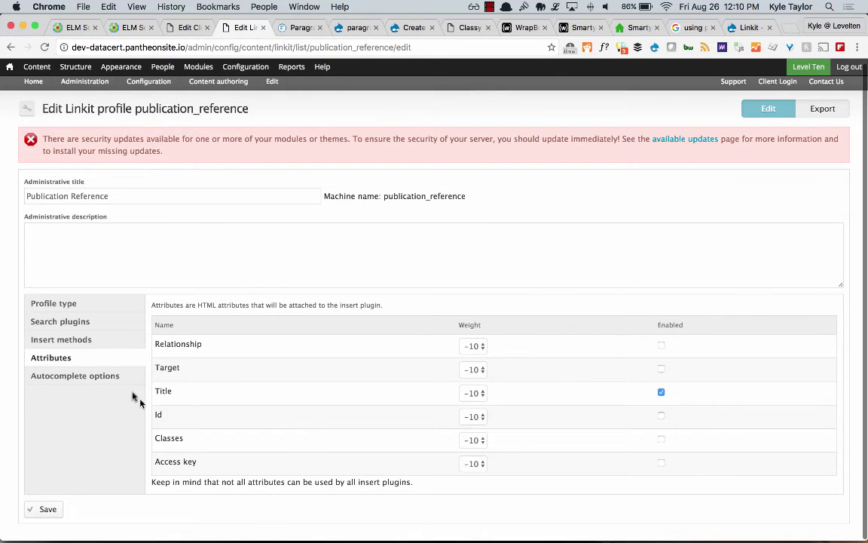
click(95, 381)
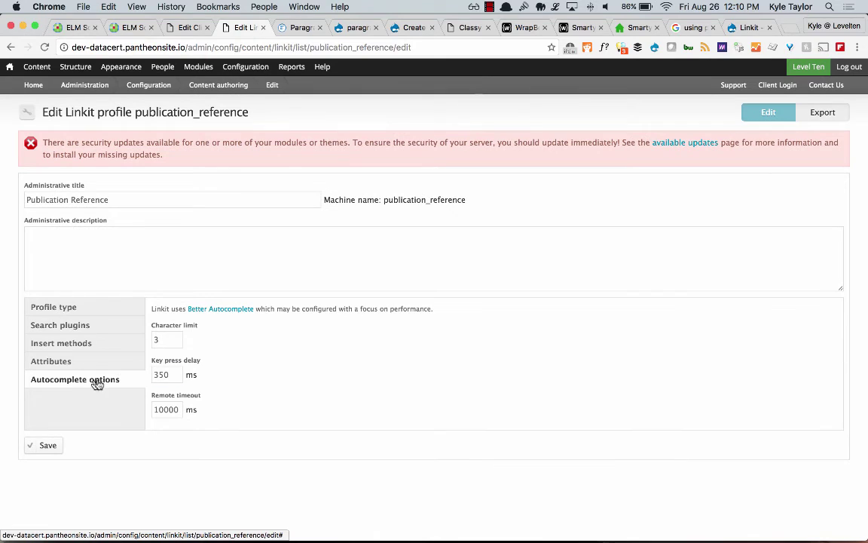
click(261, 196)
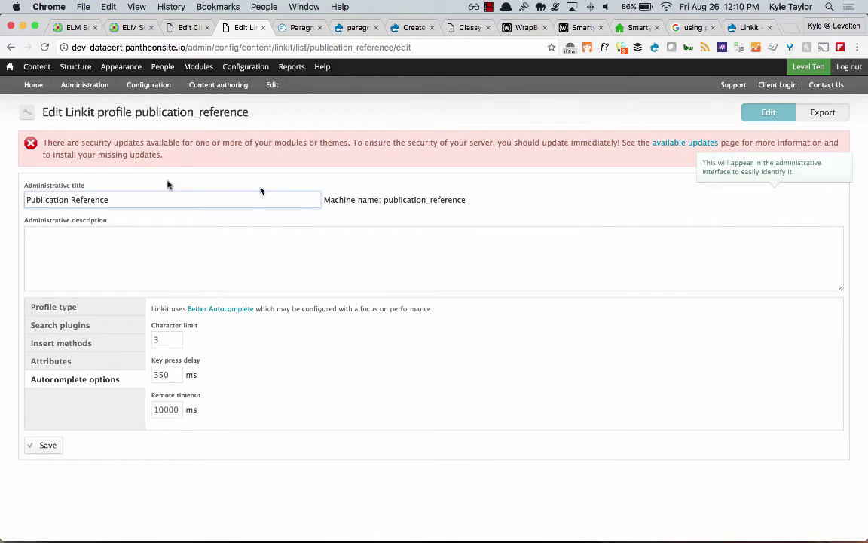
Recheck the profile type and search plugins, examine the content type filter in the Content plugin settings, and close the profile
click(78, 310)
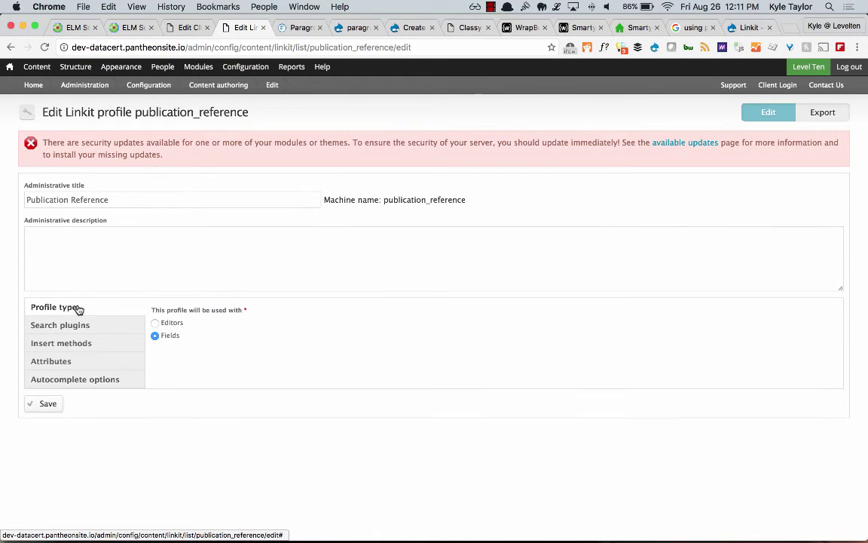
click(102, 329)
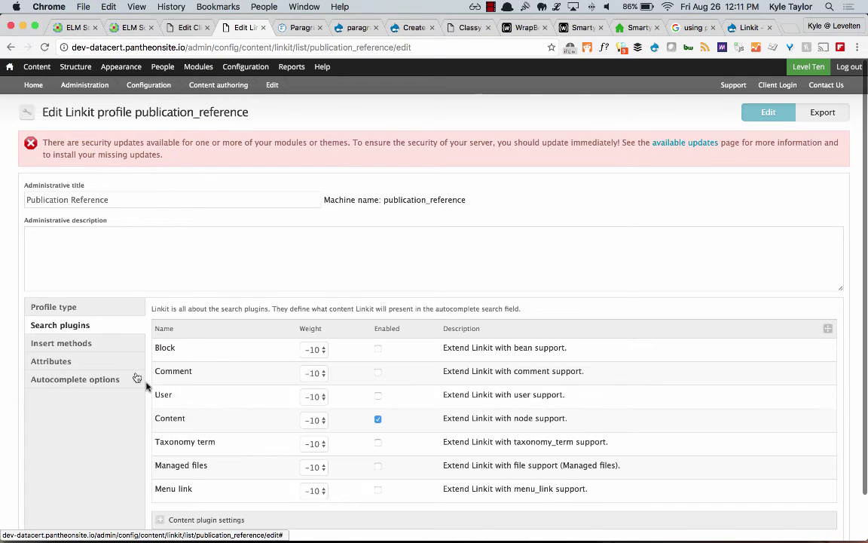
scroll(156, 397, down, 2)
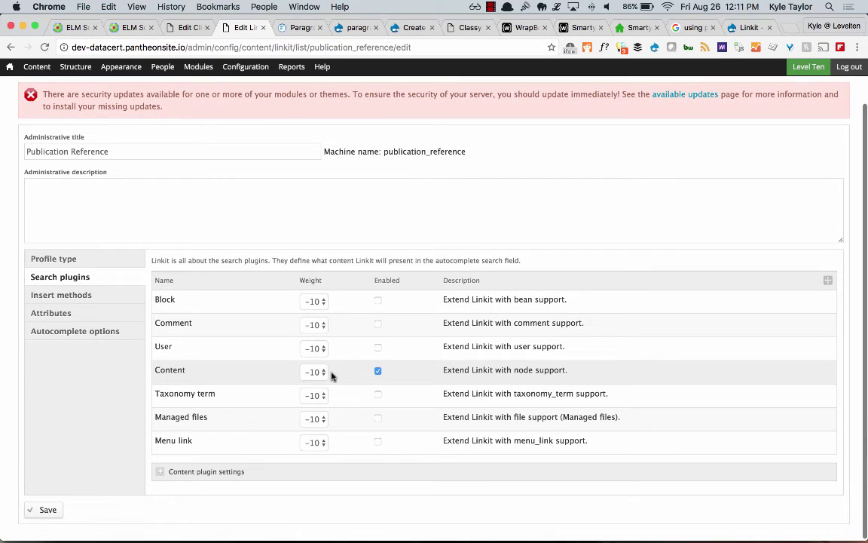
click(246, 471)
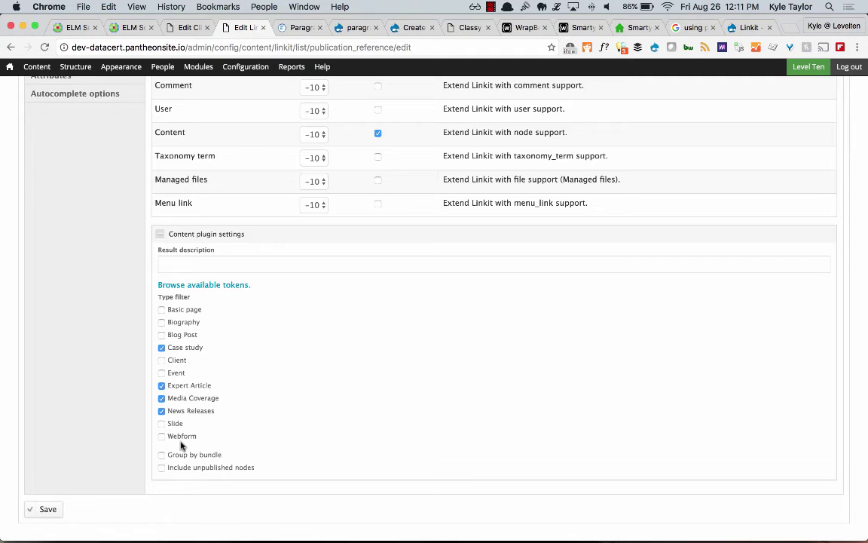
scroll(107, 323, up, 5)
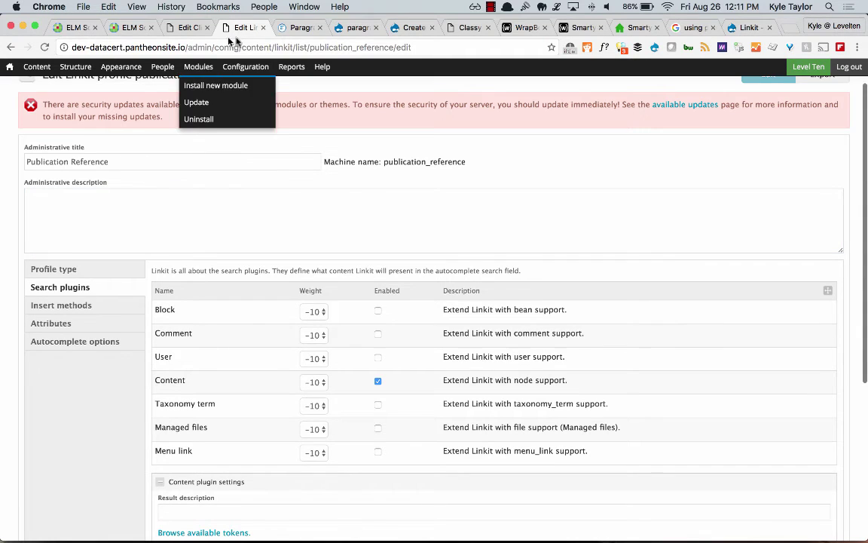
click(263, 27)
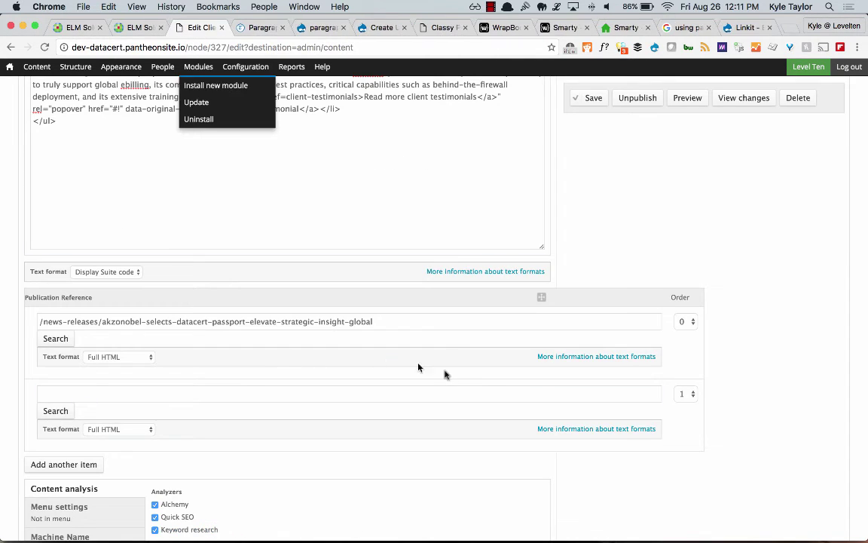
Add another Publication Reference item and use Linkit in the empty second one to find "akzo" and select the AkzoNobel Selects Datacert Passport release
scroll(459, 333, down, 2)
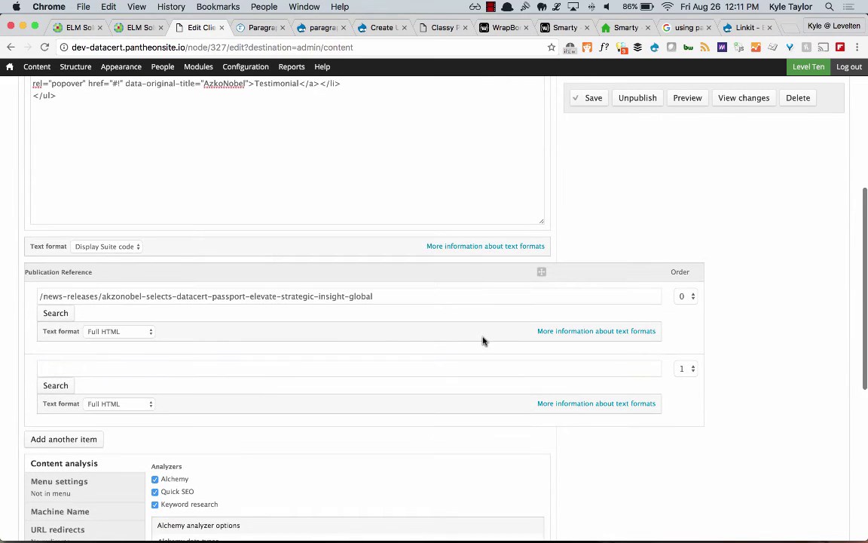
click(64, 439)
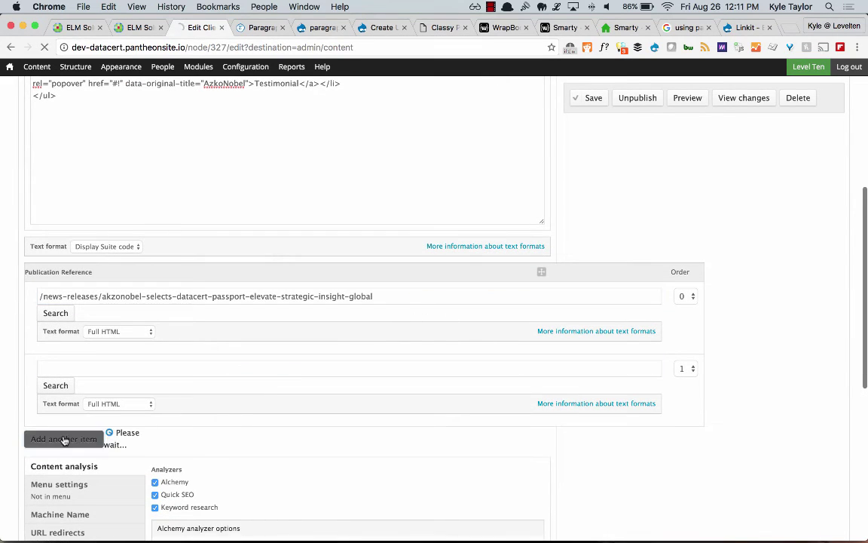
click(76, 369)
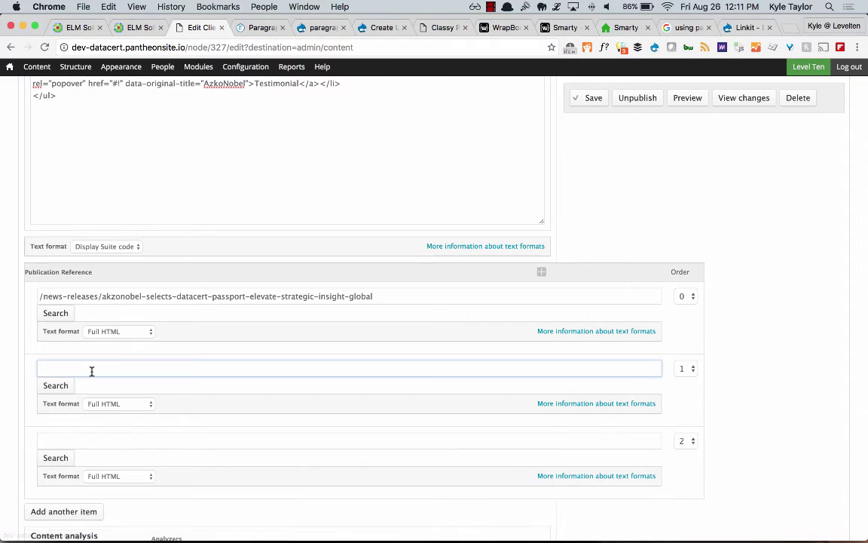
click(43, 385)
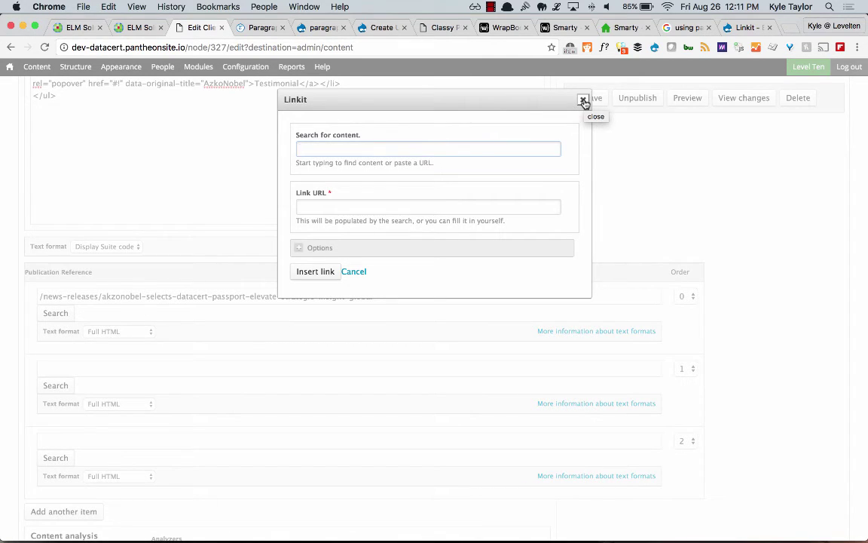
text(akzo)
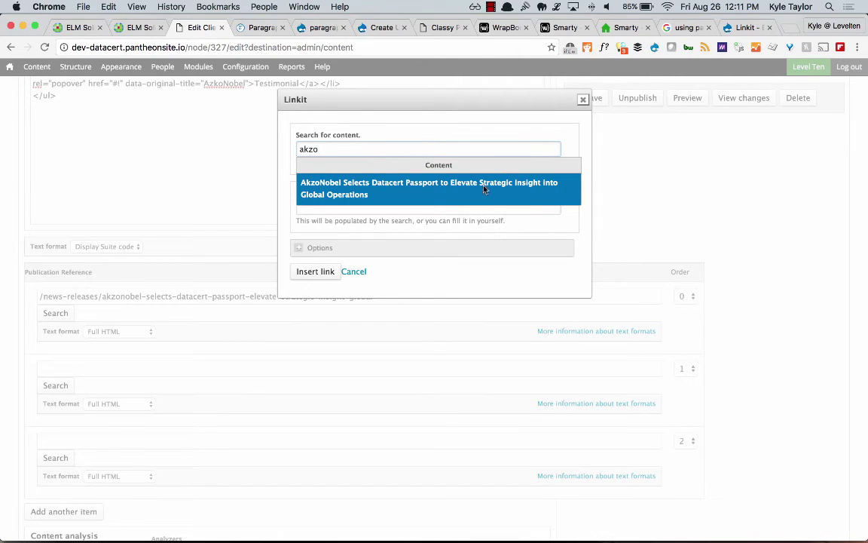
click(435, 177)
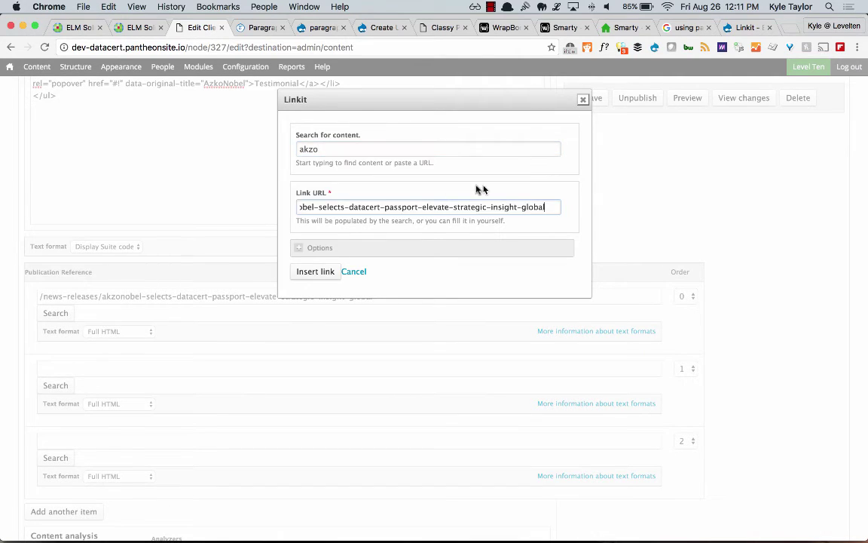
Title the link "Refer to this press release" and insert it into the second Publication Reference field
click(325, 247)
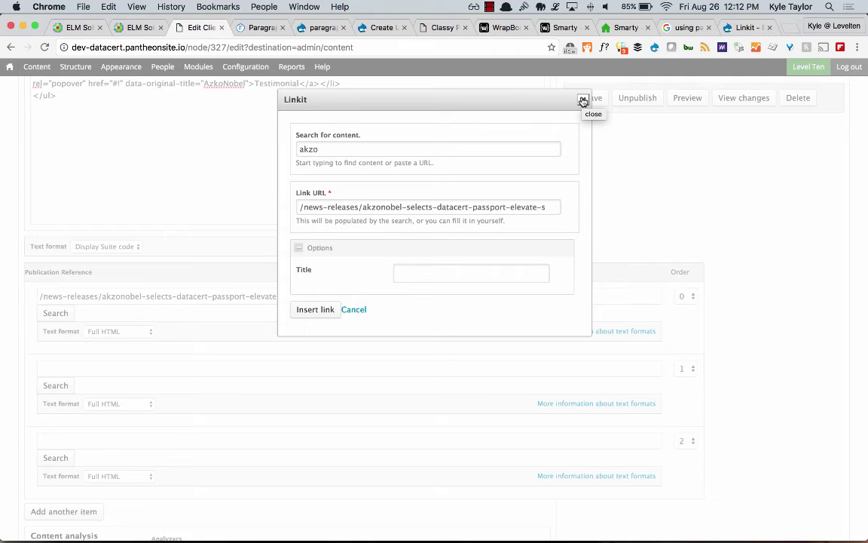
click(428, 273)
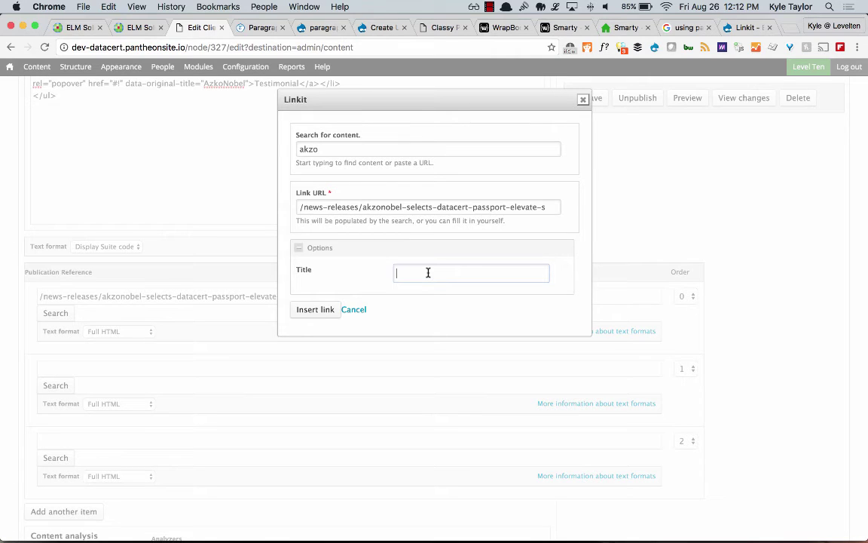
text(Refer to this press release)
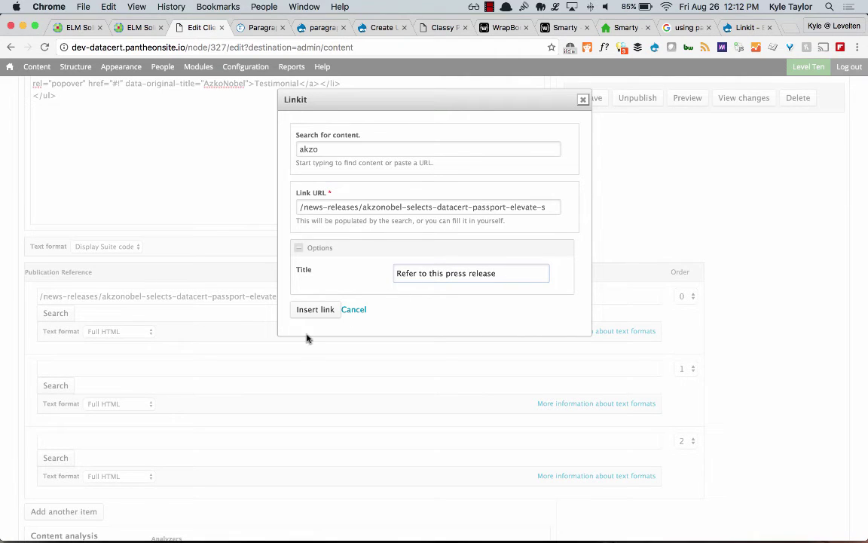
click(315, 309)
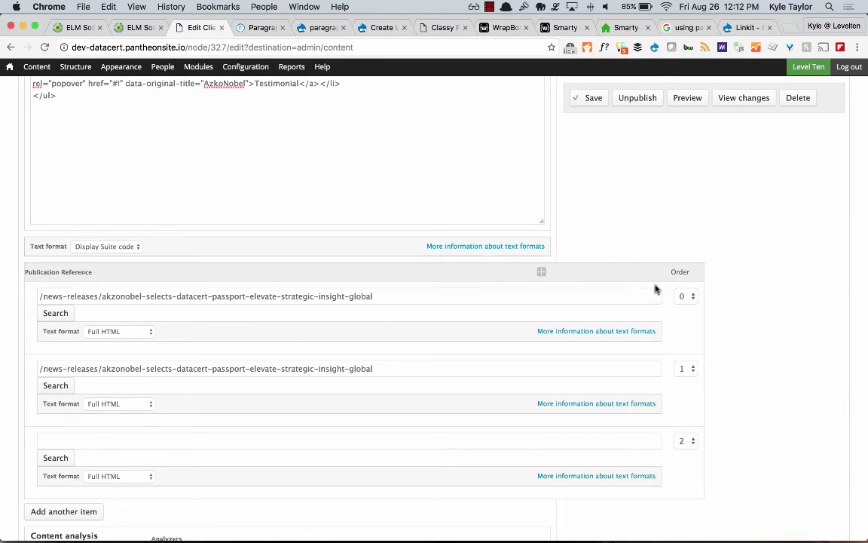
Review the Publication Reference fields and the Testimonial HTML, and leave the edit form for AkzoNobel's published view
scroll(366, 339, down, 3)
click(367, 336)
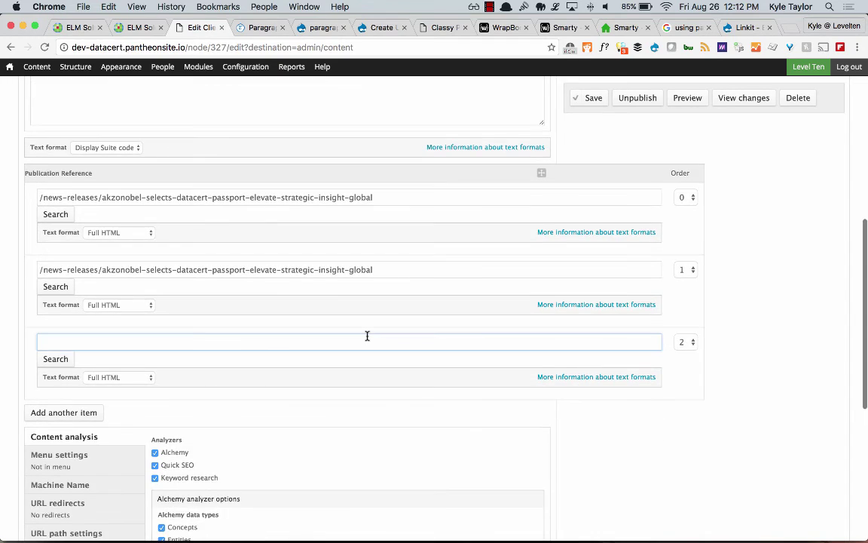
scroll(368, 339, down, 2)
scroll(310, 397, up, 10)
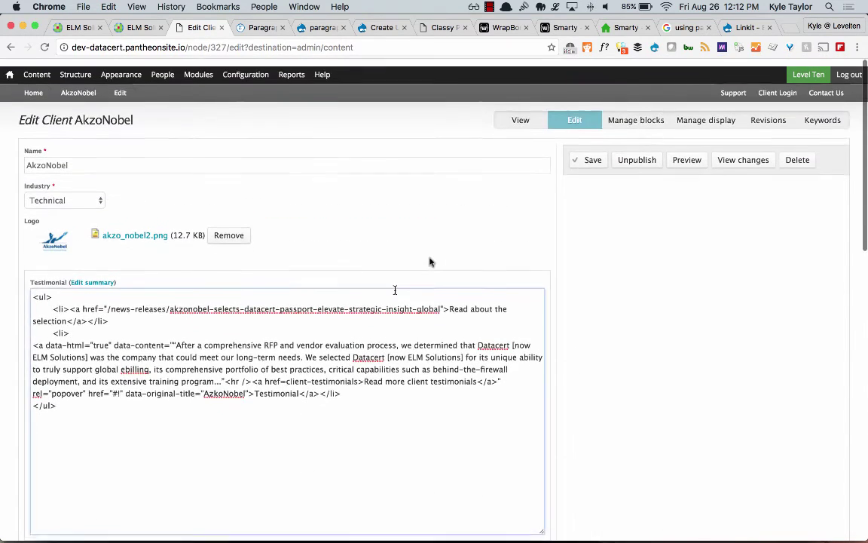
scroll(395, 294, down, 1)
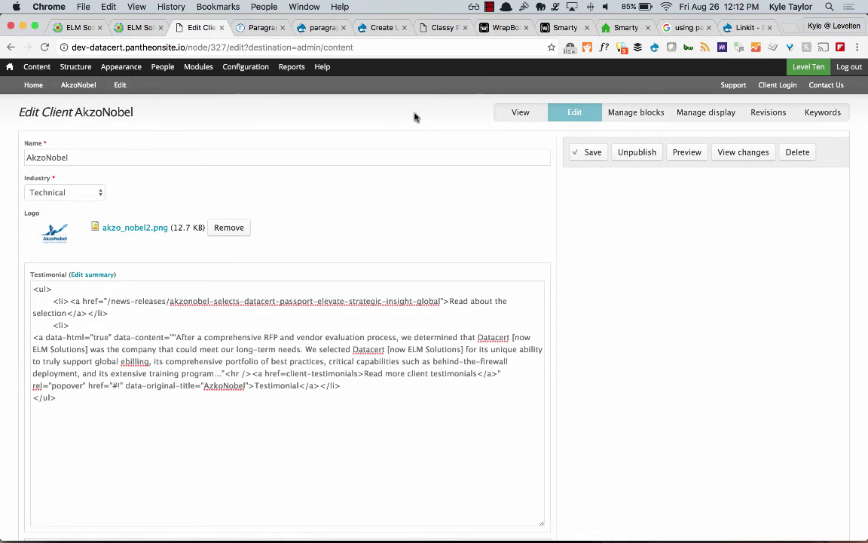
click(503, 120)
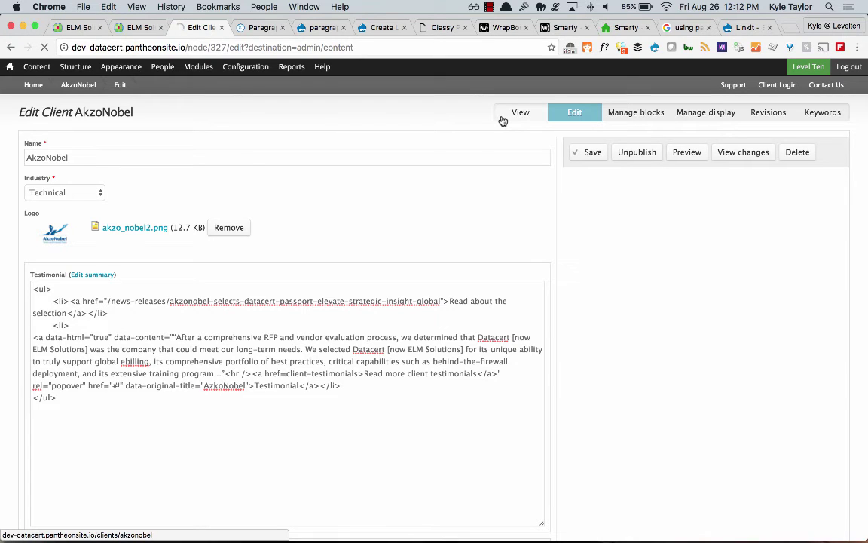
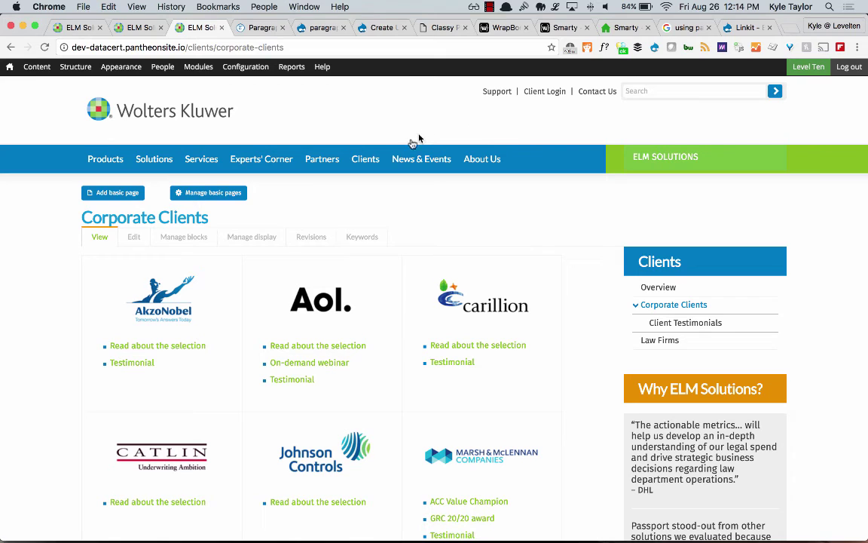
Close the Corporate Clients page and look over the Paragraphs Demo home page
mouse_move(245, 68)
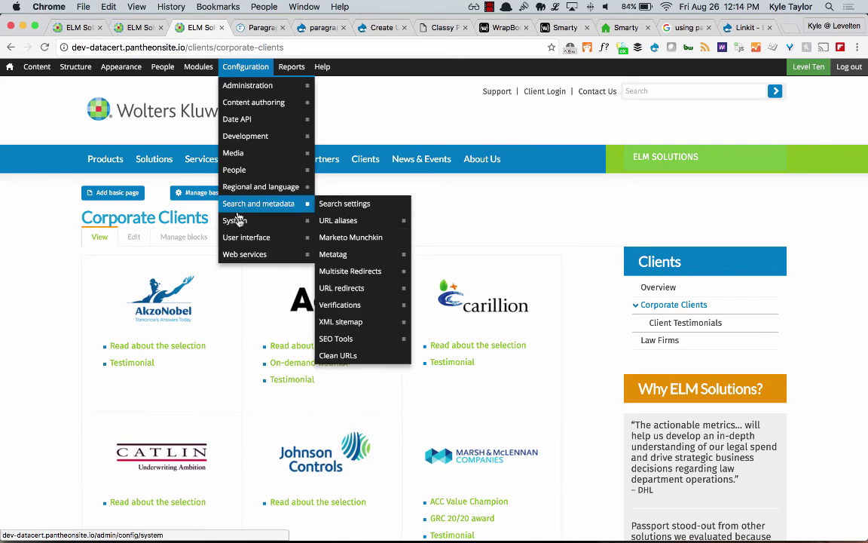
mouse_move(264, 164)
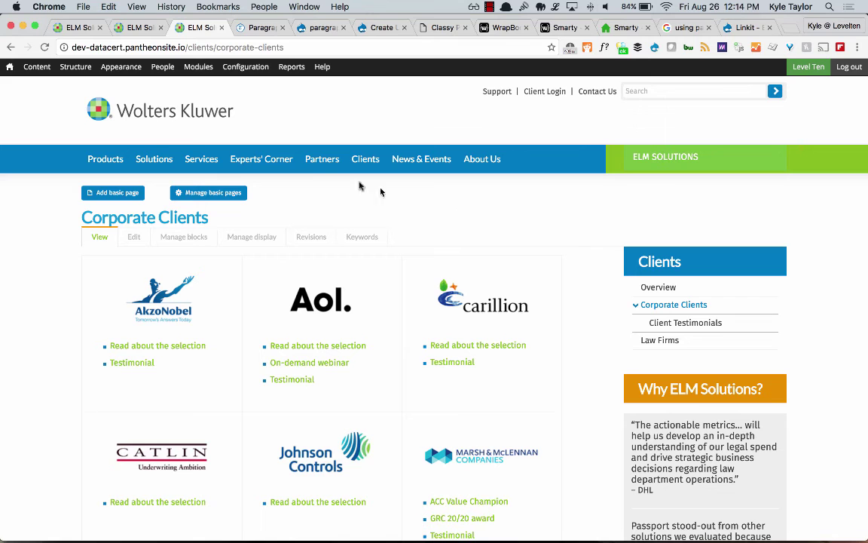
key(super+w)
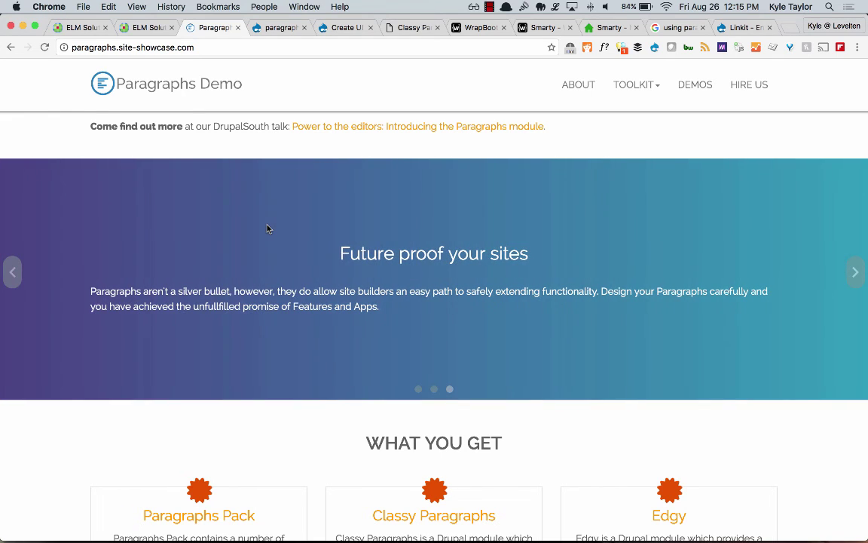
scroll(260, 271, up, 10)
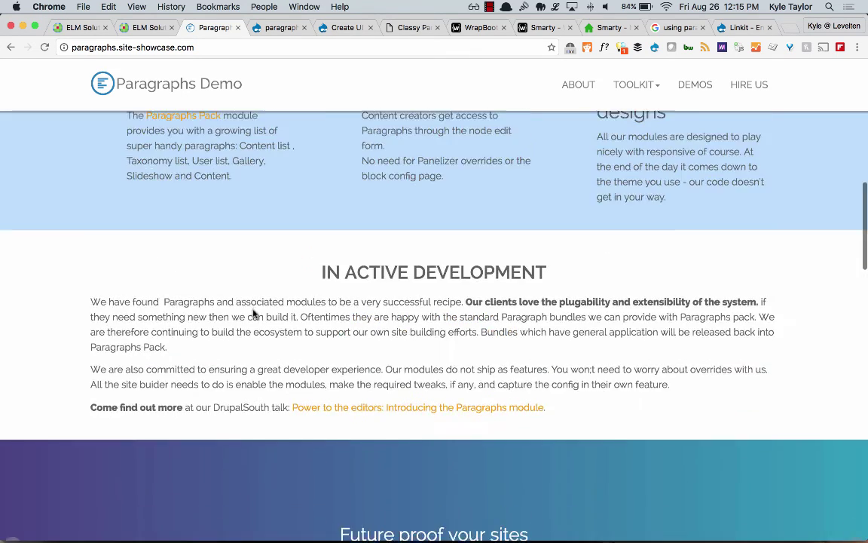
Open the Crème caramel page from the Paragraphs Demo site's Demos listing
scroll(254, 313, up, 6)
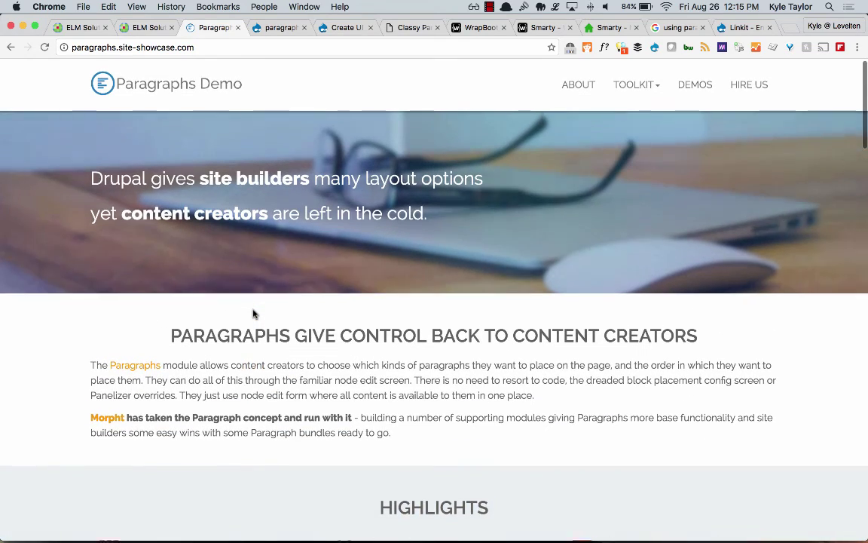
click(700, 89)
scroll(397, 143, down, 2)
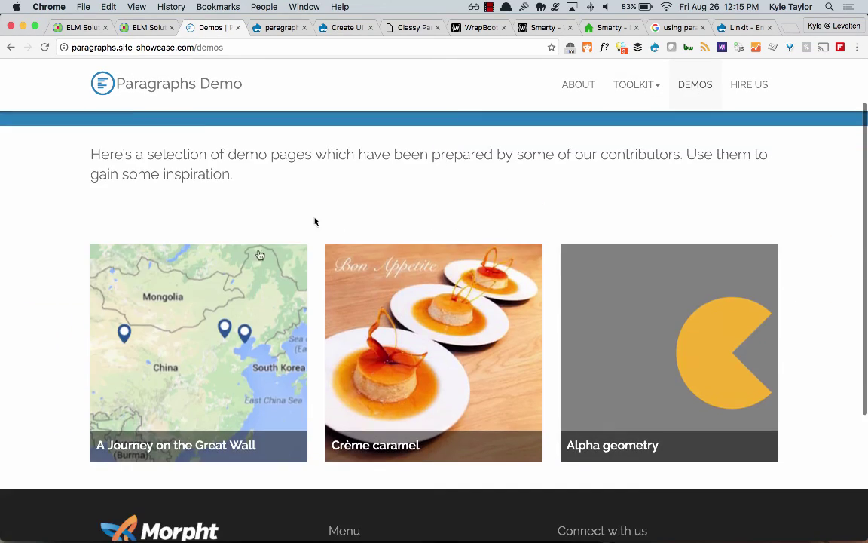
scroll(92, 370, down, 3)
click(363, 282)
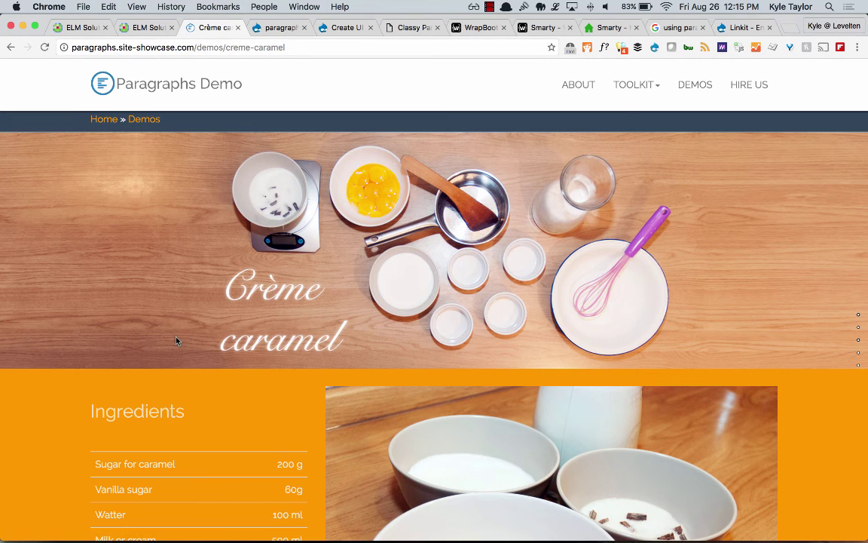
Look through the Crème caramel page's stacked paragraph sections, then return to the "Caramel may be a tricky beast" section
scroll(141, 291, down, 2)
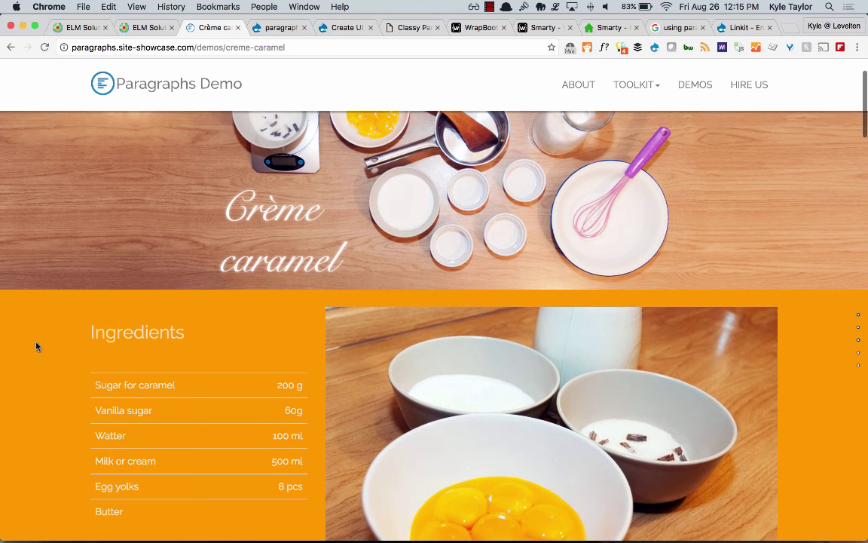
scroll(36, 346, down, 3)
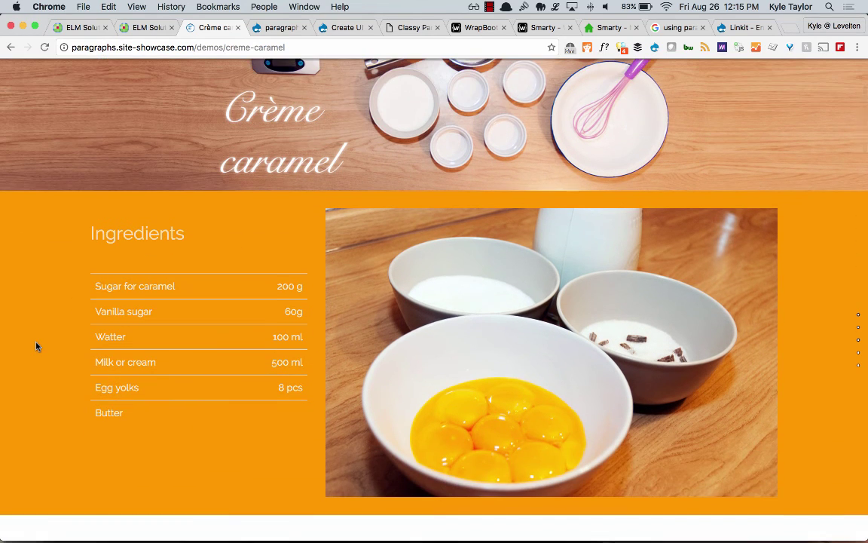
scroll(36, 346, down, 2)
scroll(36, 345, down, 10)
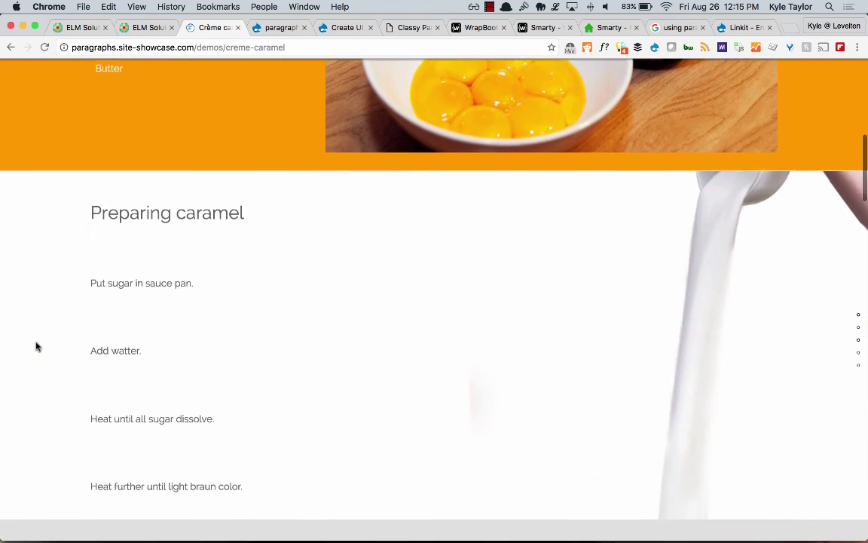
scroll(36, 346, down, 9)
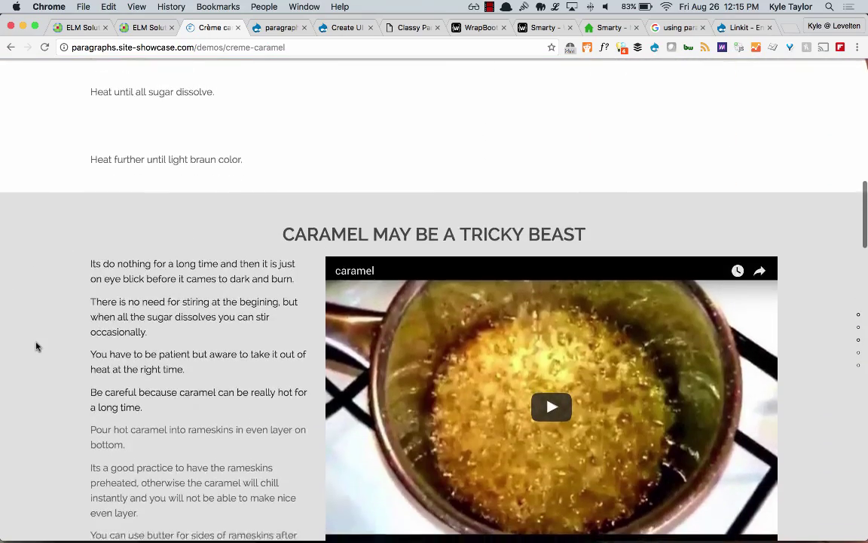
scroll(36, 346, down, 10)
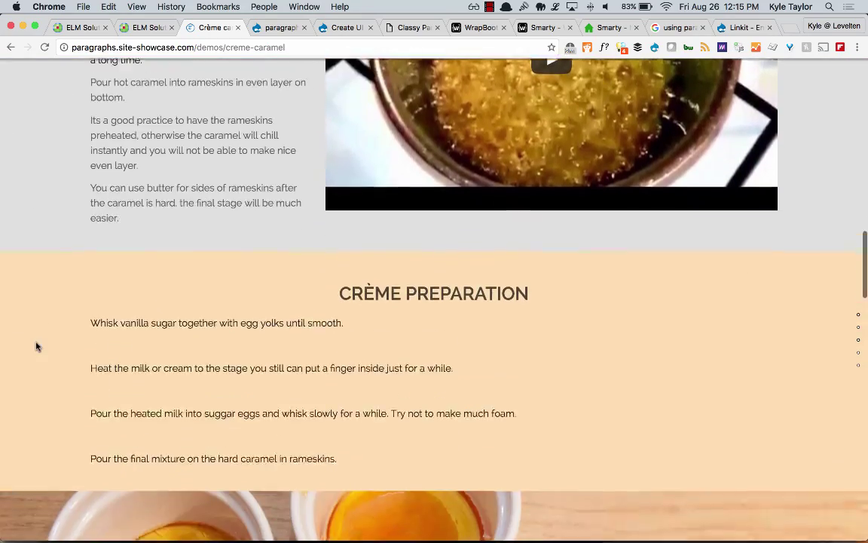
scroll(36, 346, down, 8)
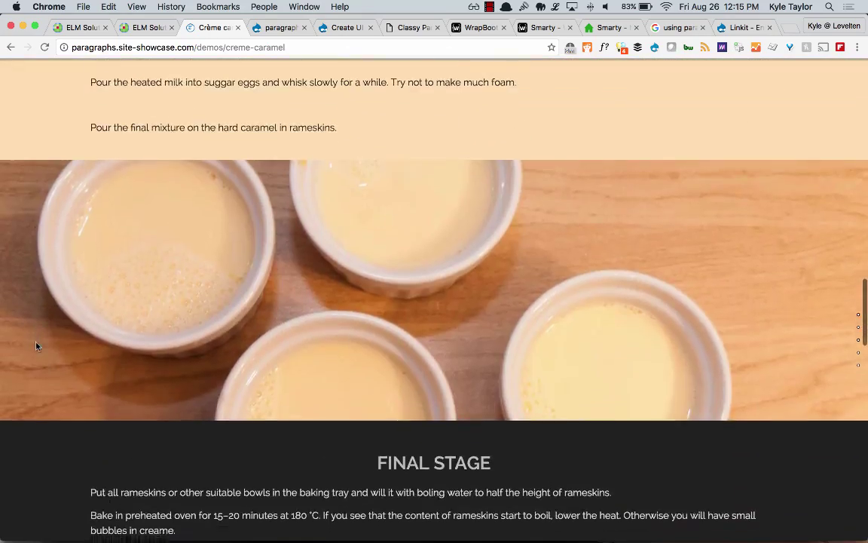
scroll(36, 346, down, 13)
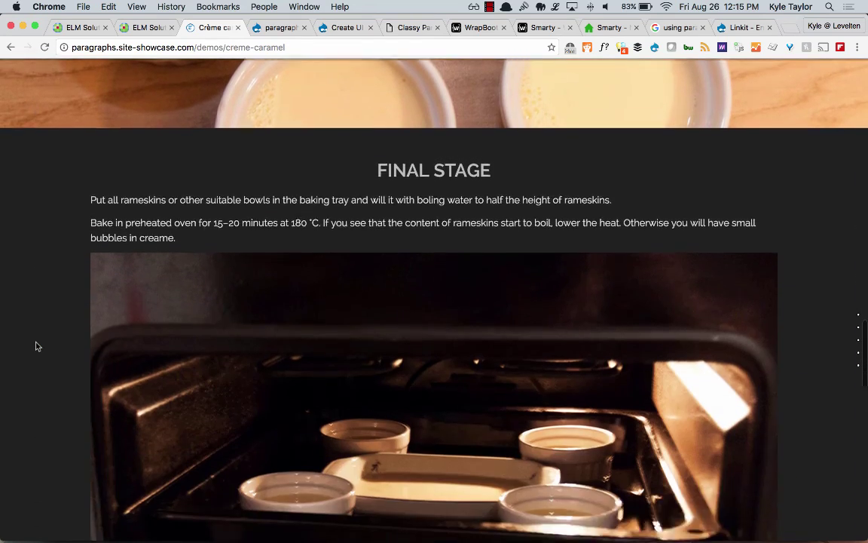
scroll(36, 346, up, 3)
scroll(36, 346, down, 10)
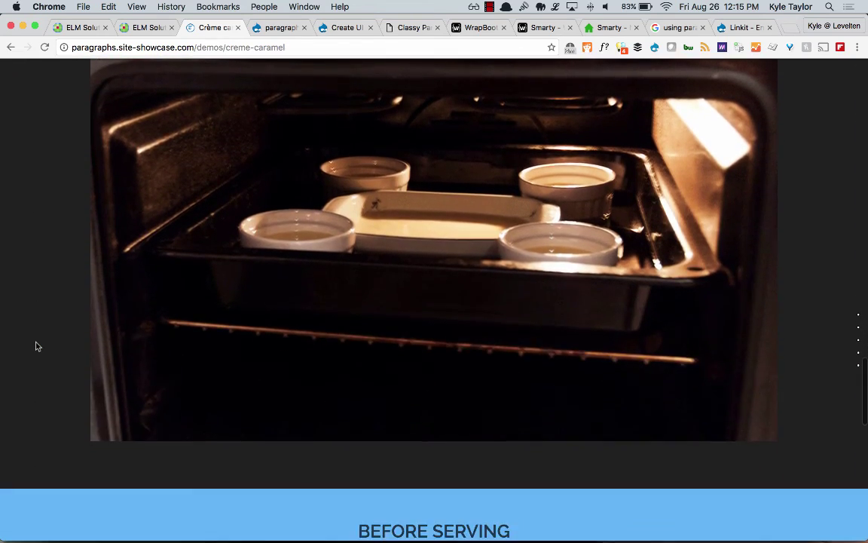
scroll(36, 346, down, 11)
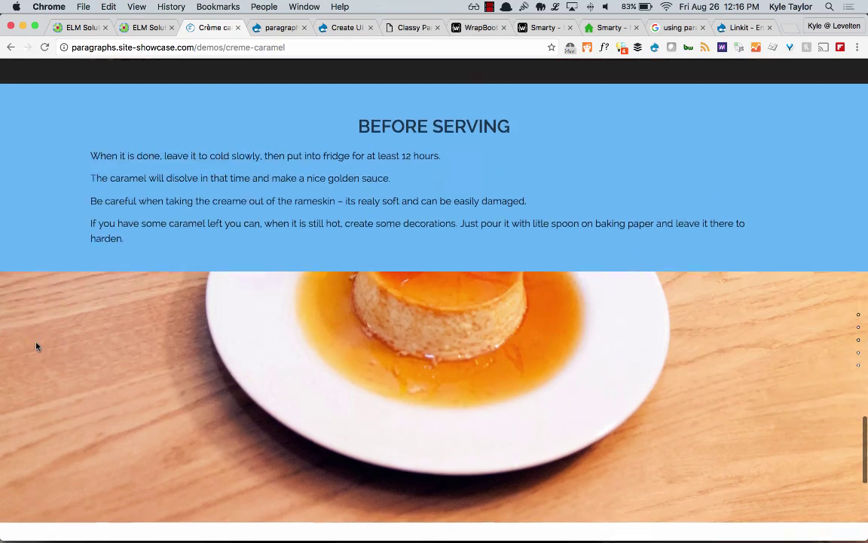
scroll(36, 346, down, 20)
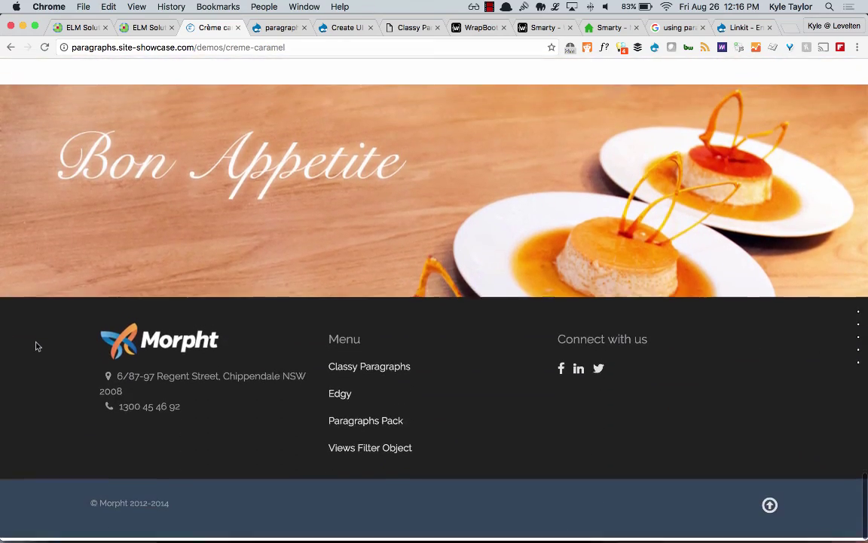
scroll(36, 346, up, 20)
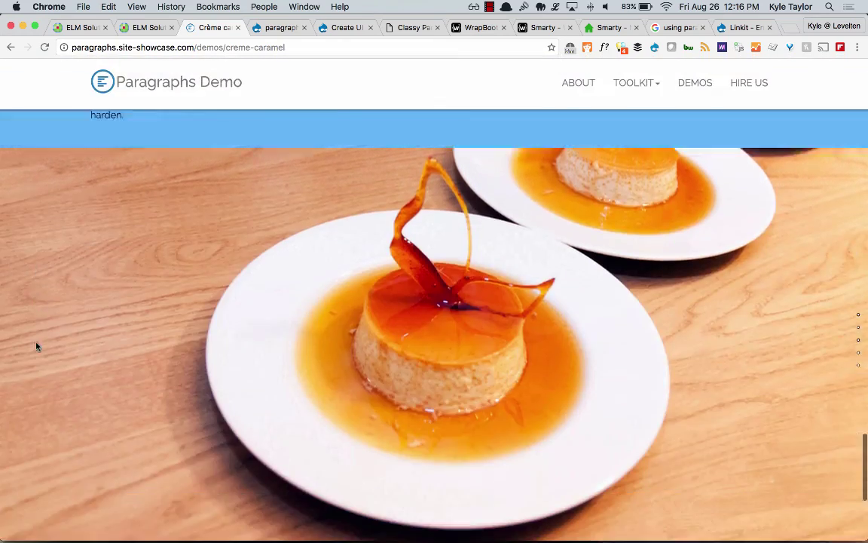
scroll(36, 346, up, 20)
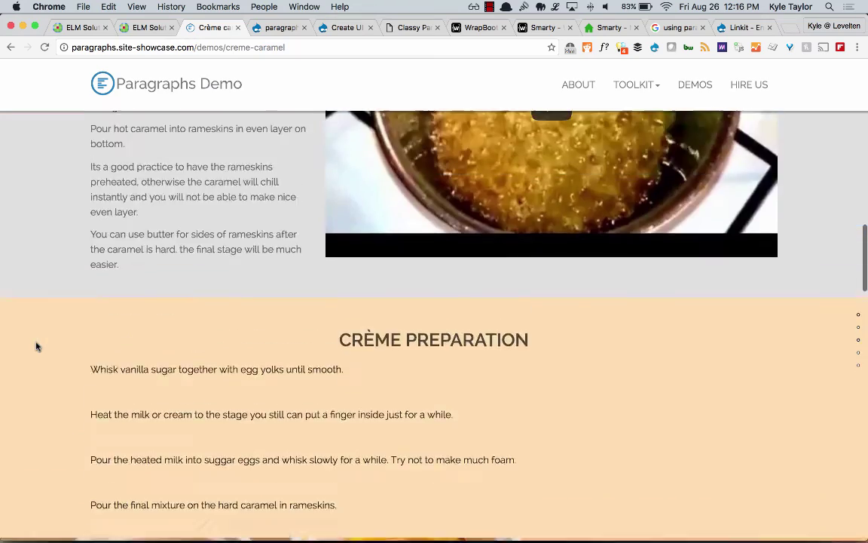
scroll(36, 346, down, 3)
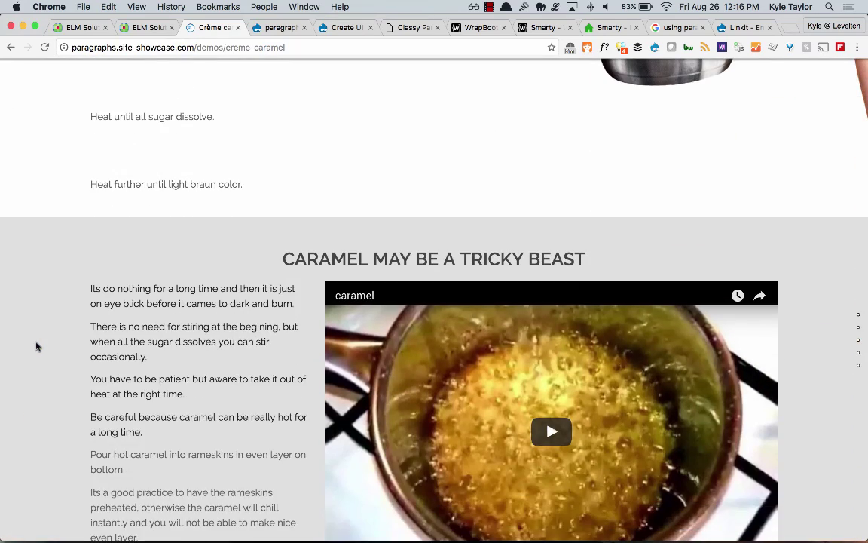
Inspect the "Caramel may be a tricky beast" section's markup and select its parent field-name-field-main-paras container, leaving it expanded
key(super+alt+i)
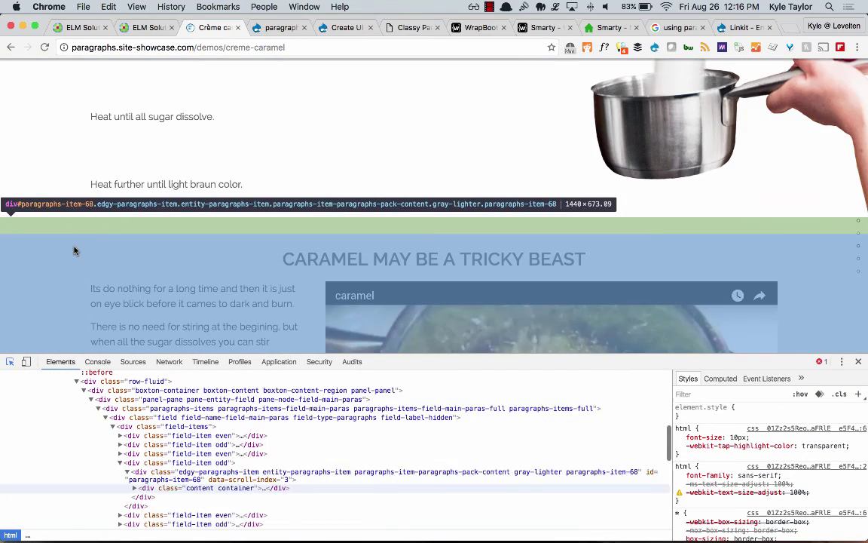
click(74, 250)
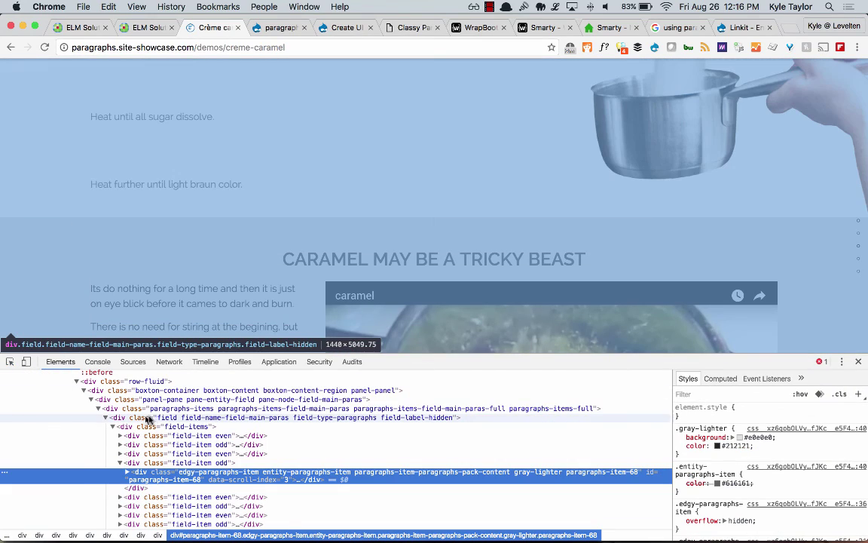
click(106, 418)
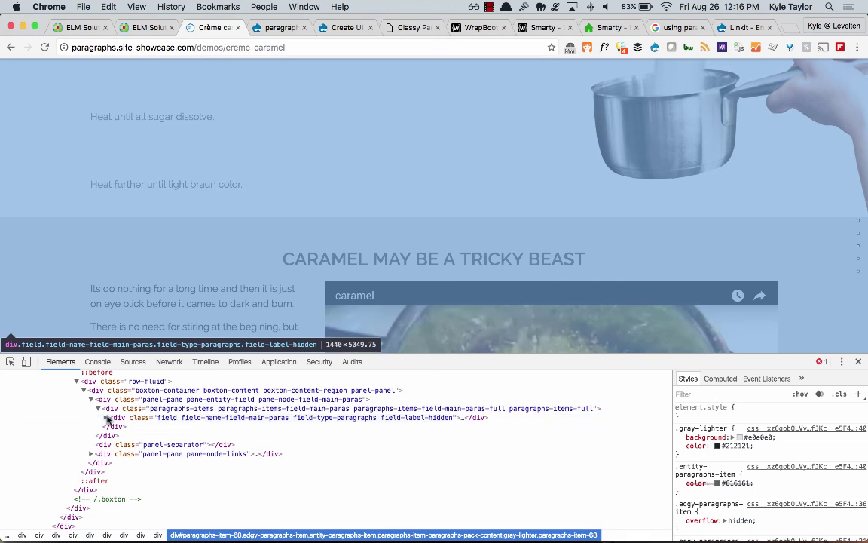
click(153, 409)
click(119, 418)
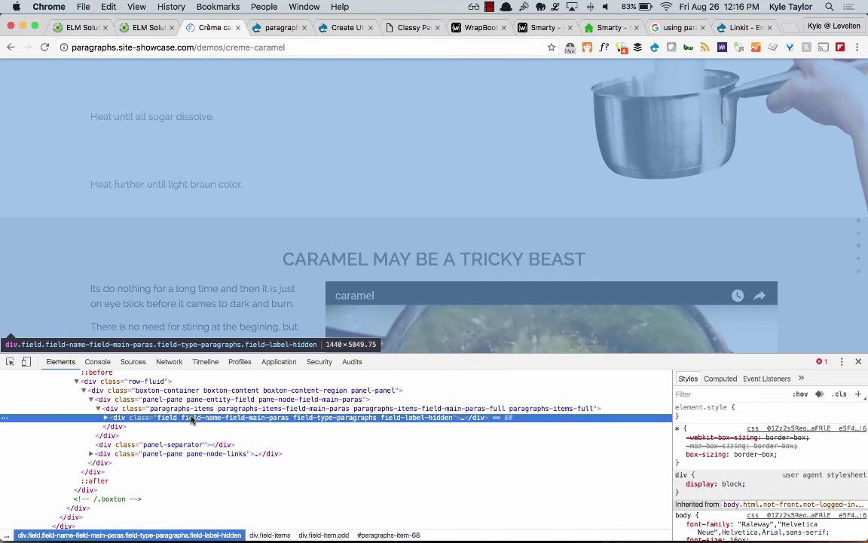
click(106, 417)
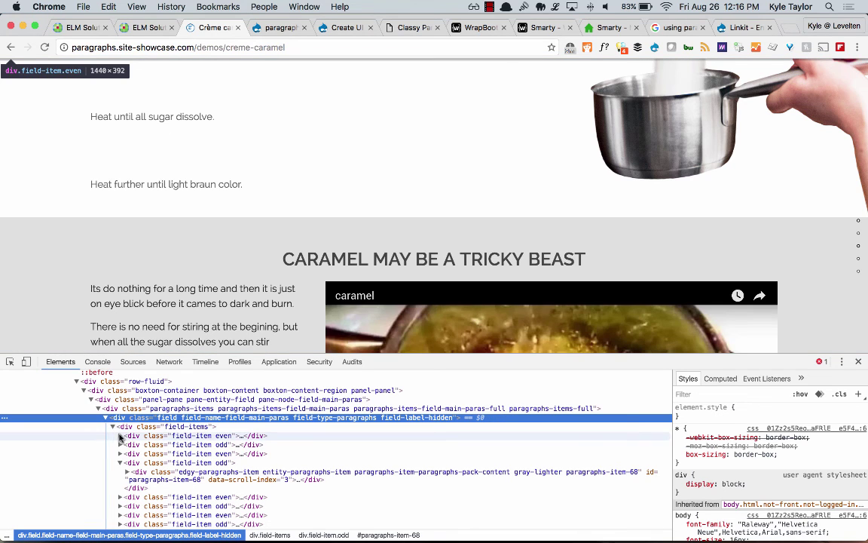
Expand the first three field items in the main-paras container to examine their paragraph classes
click(119, 435)
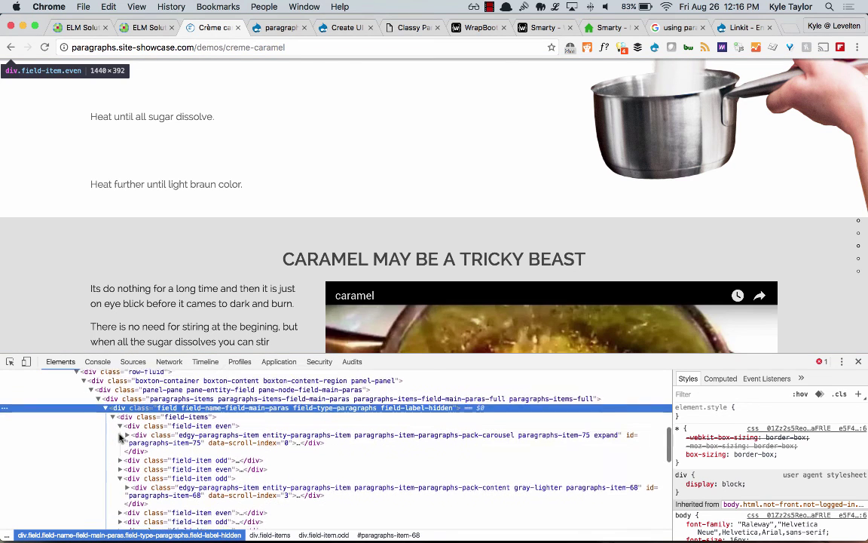
click(119, 459)
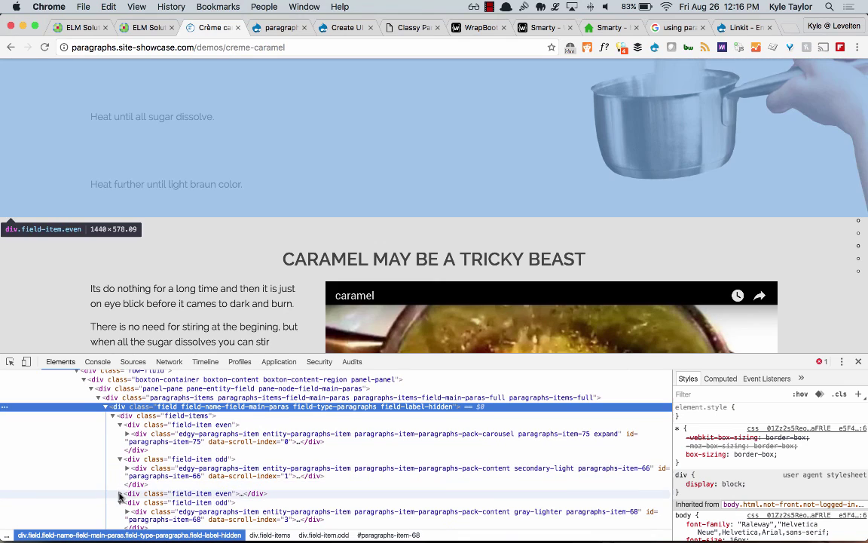
click(121, 491)
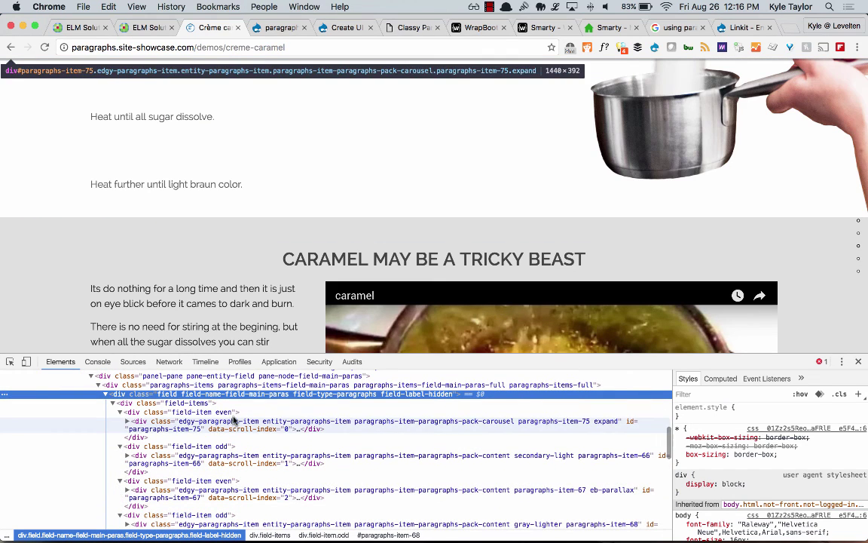
scroll(229, 479, down, 1)
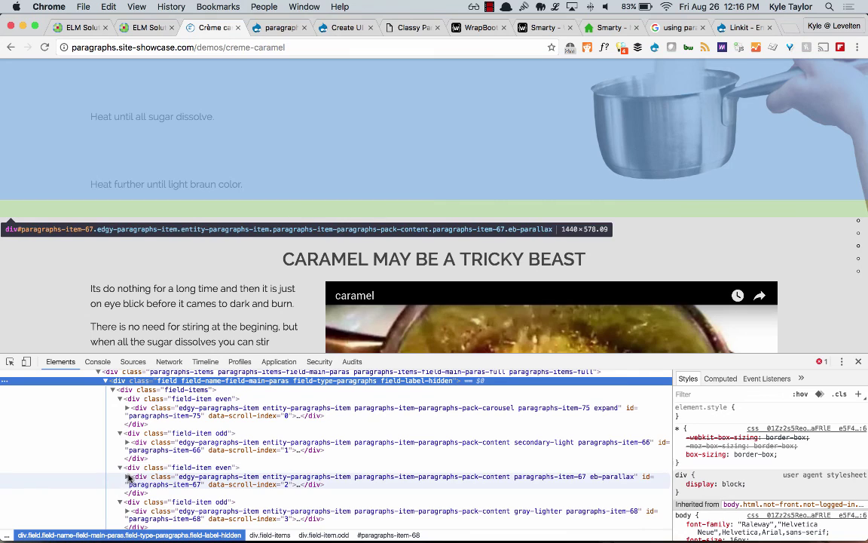
Expand the eb-parallax paragraph, and examine the styles of the eb-parallax, secondary-light and carousel paragraphs
click(128, 476)
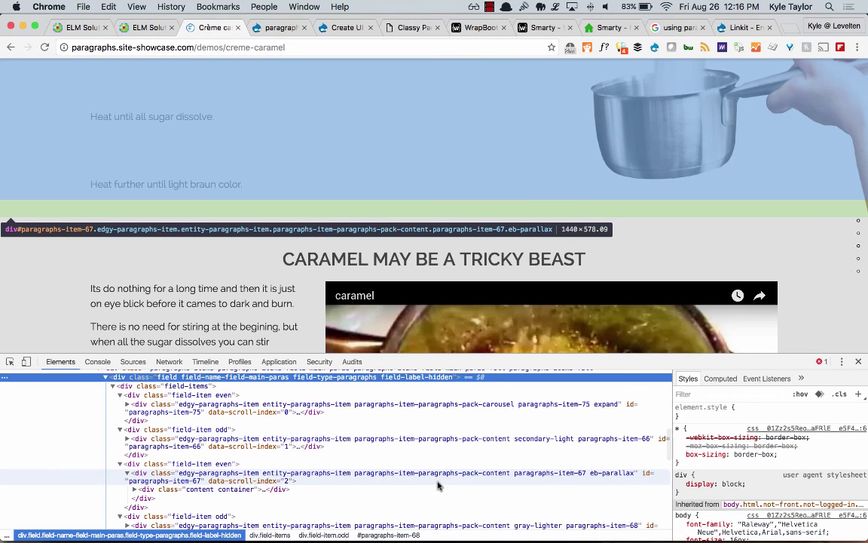
click(554, 475)
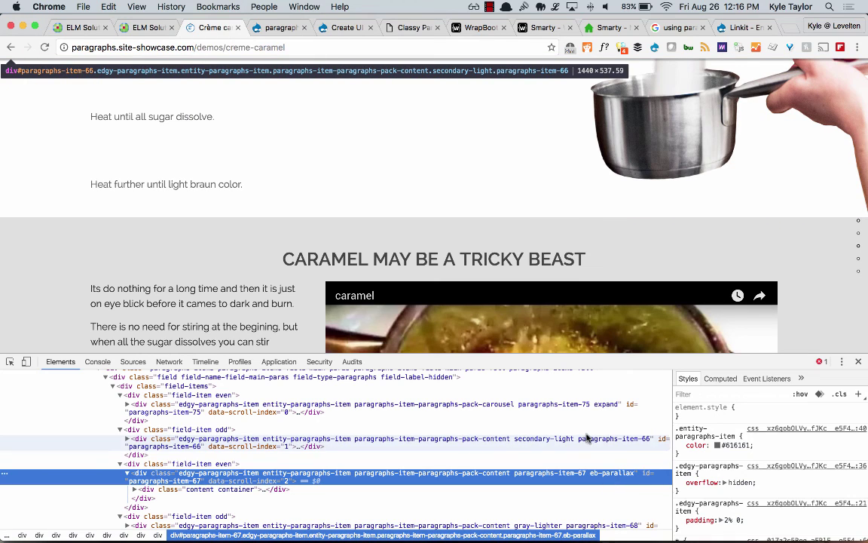
click(544, 443)
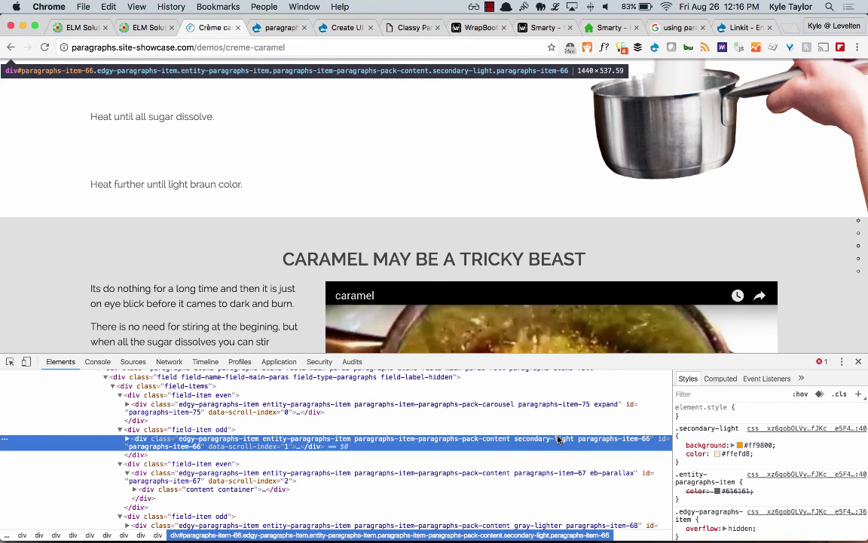
scroll(516, 430, down, 2)
scroll(515, 430, up, 2)
click(486, 408)
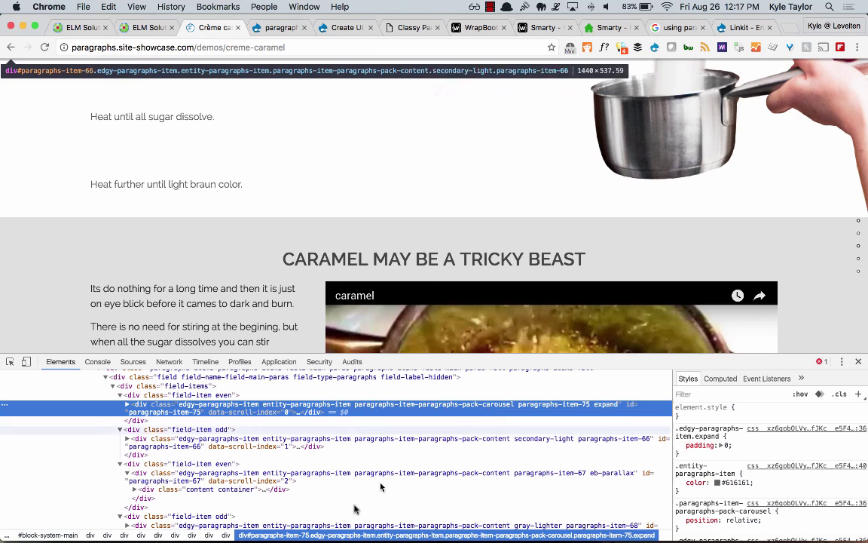
Expand the two field items after the gray-lighter paragraph to examine their classes and scroll attributes
scroll(351, 505, down, 5)
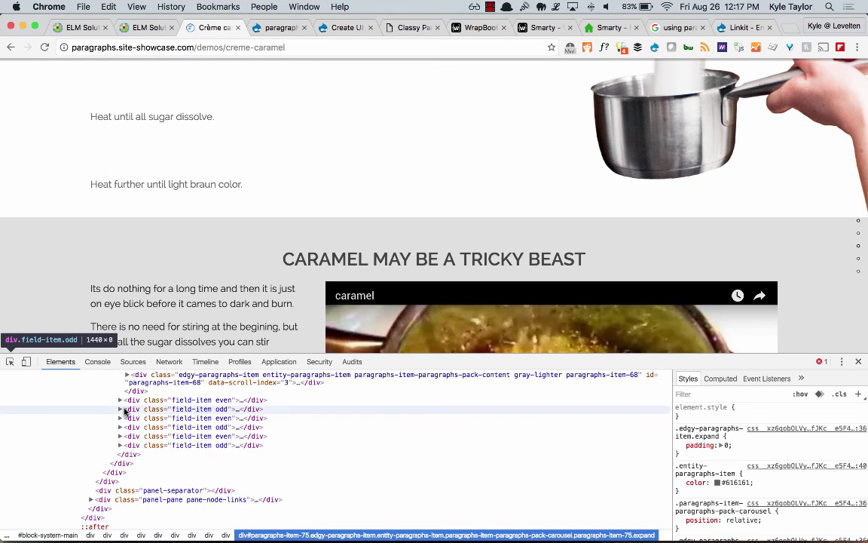
click(119, 399)
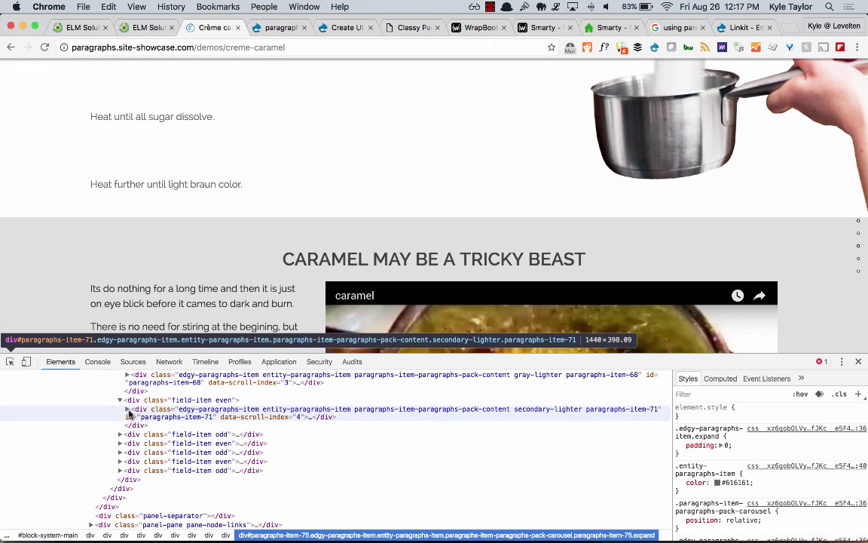
click(121, 434)
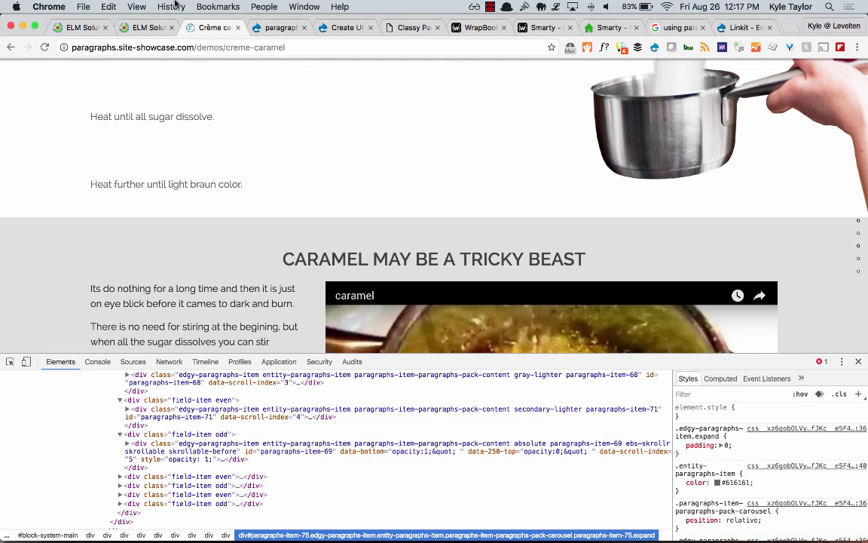
Switch to the ELM Solutions home page and open it for editing
click(140, 28)
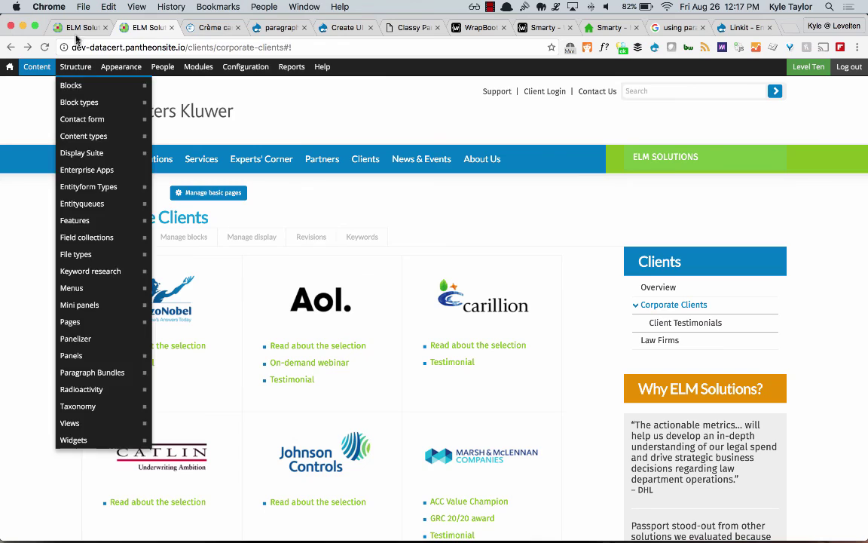
click(82, 27)
mouse_move(75, 67)
mouse_move(72, 253)
scroll(113, 316, up, 20)
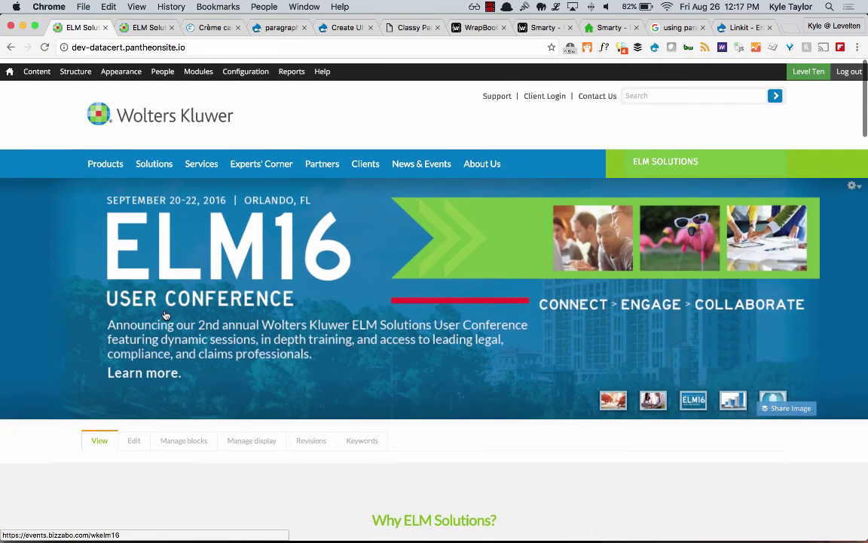
click(132, 436)
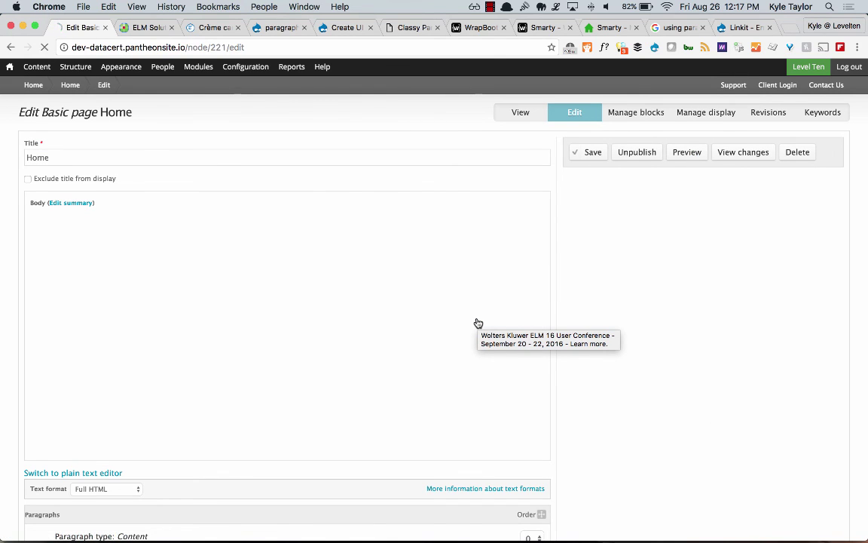
Set the order weight of the Why ELM Solutions? paragraph to 6 and of the Another Section paragraph to -4
scroll(478, 323, down, 5)
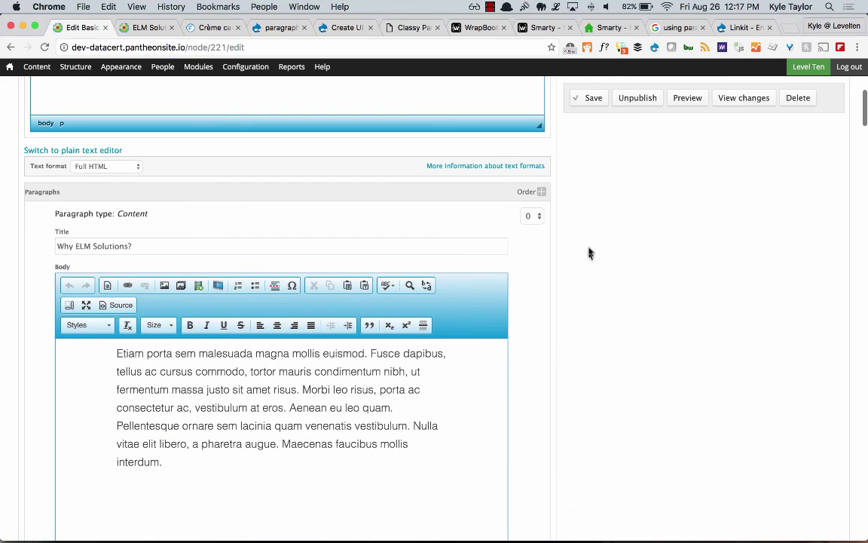
click(531, 216)
click(529, 281)
scroll(591, 349, down, 6)
click(533, 311)
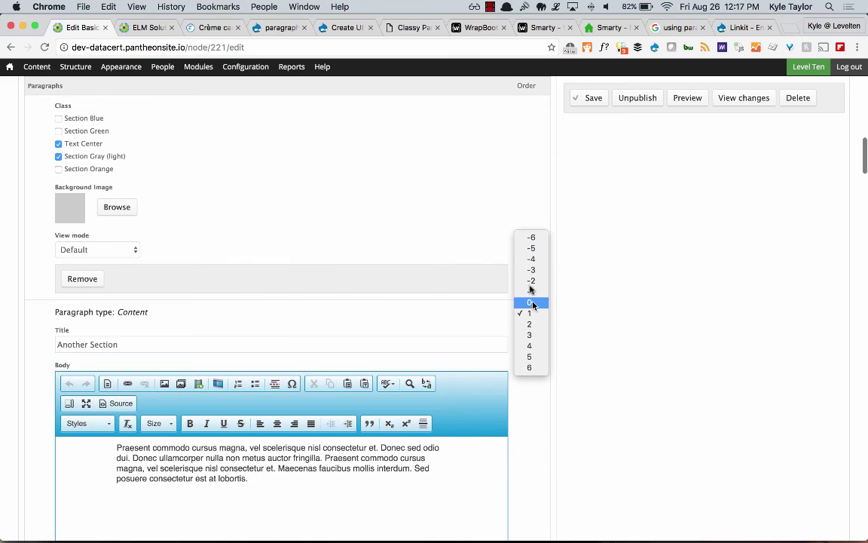
click(532, 259)
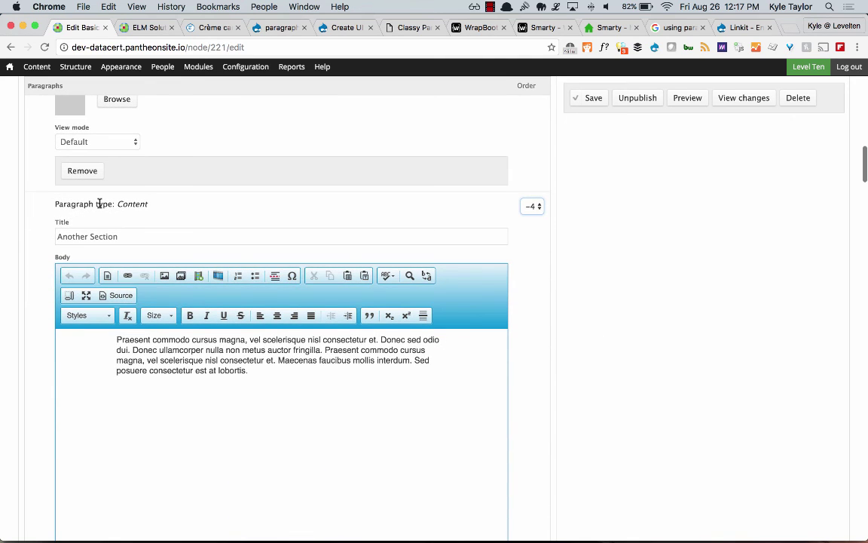
Switch the Paragraphs table from order weights to reorder handles and move the Another Section paragraph above Why ELM Solutions?
scroll(455, 303, up, 5)
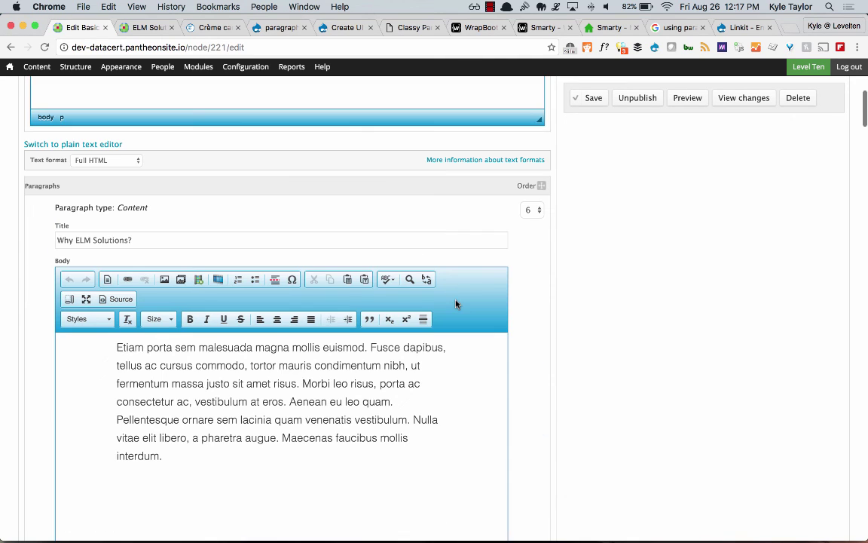
click(542, 186)
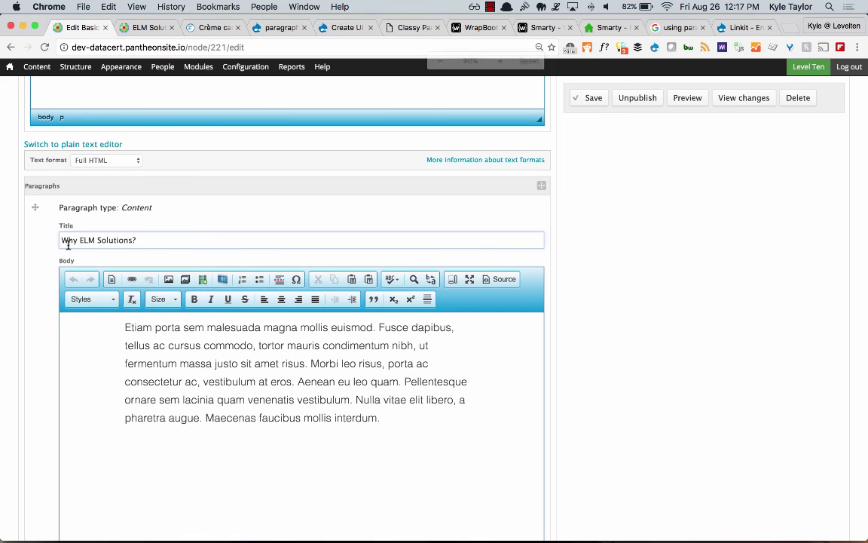
key(super+minus)
key(super+minus)
key(super+minus)
key(super+minus)
key(super+minus)
key(super+minus)
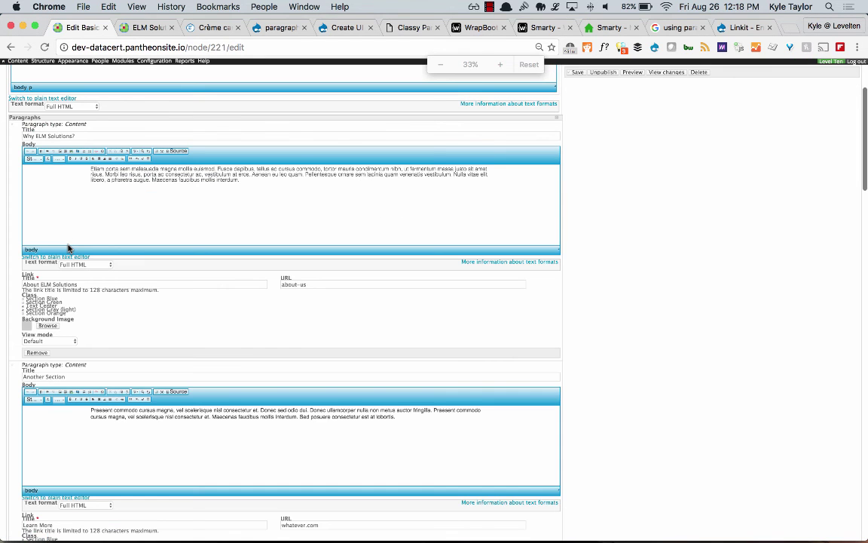
drag(14, 366, 17, 306)
scroll(17, 306, down, 5)
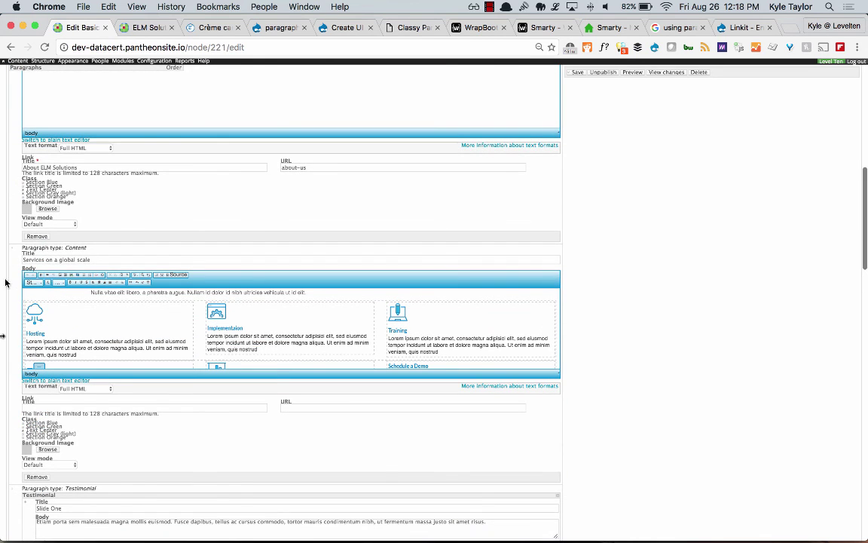
scroll(12, 260, down, 4)
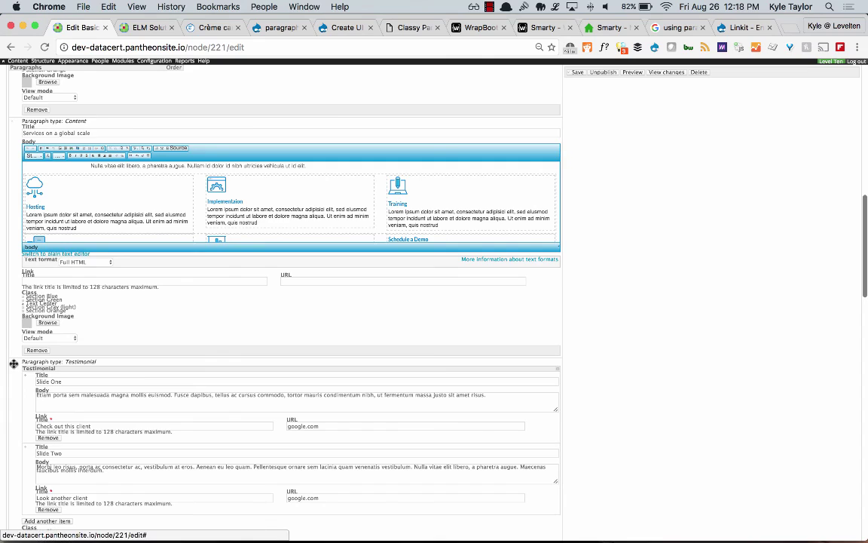
scroll(251, 361, up, 10)
scroll(583, 205, up, 5)
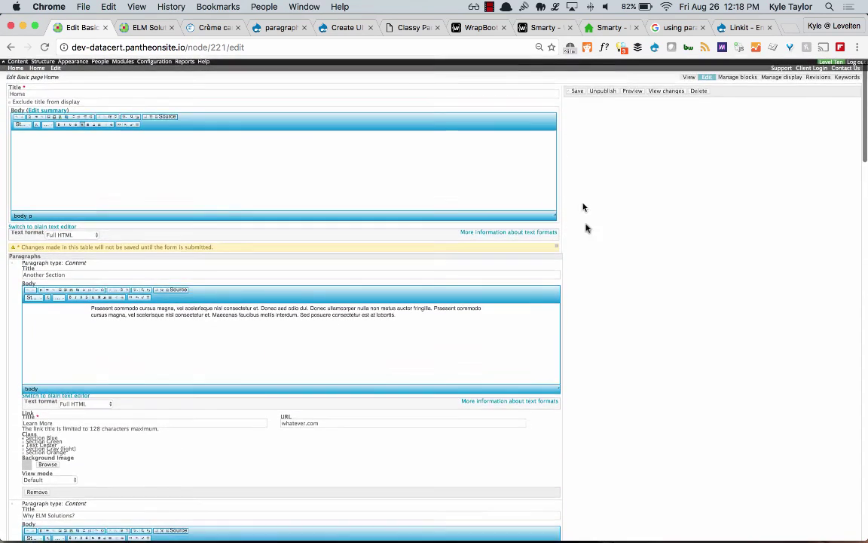
Show the order weights of the Paragraphs table and set the Another Section paragraph's weight to 1
key(super+equal)
key(super+equal)
scroll(590, 292, down, 5)
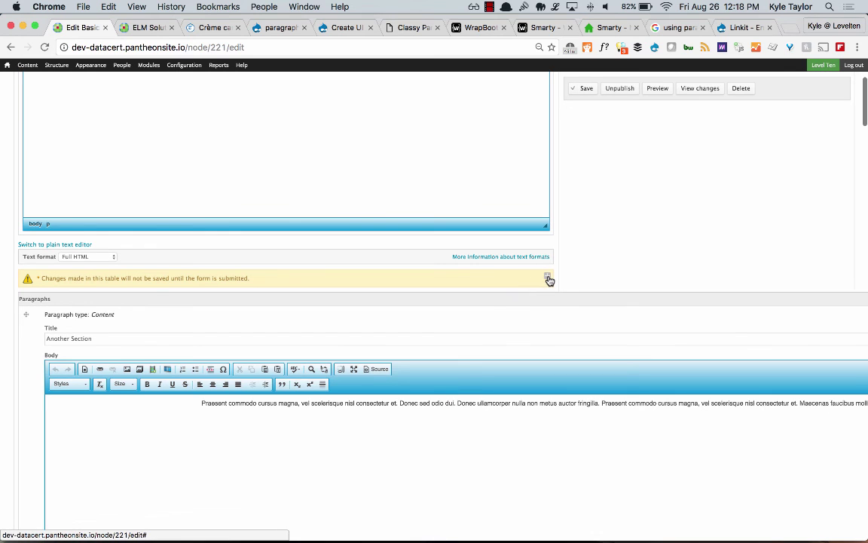
scroll(524, 323, right, 10)
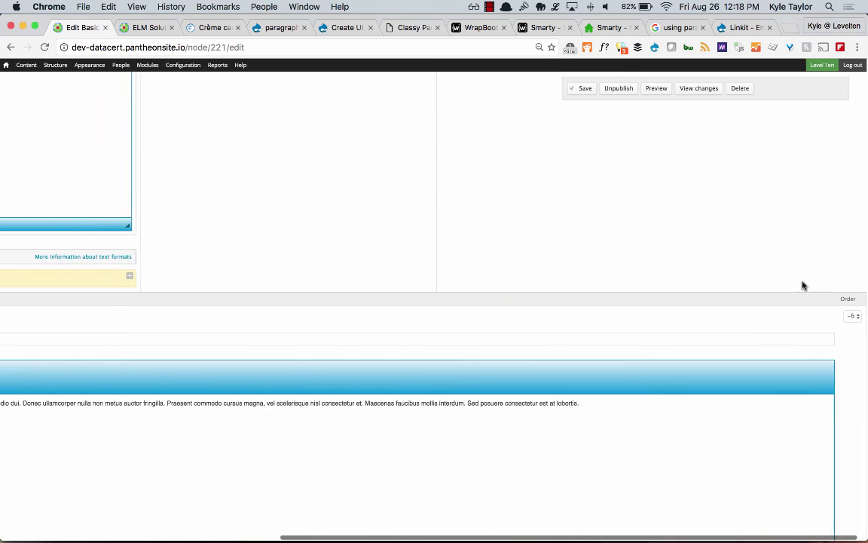
click(855, 317)
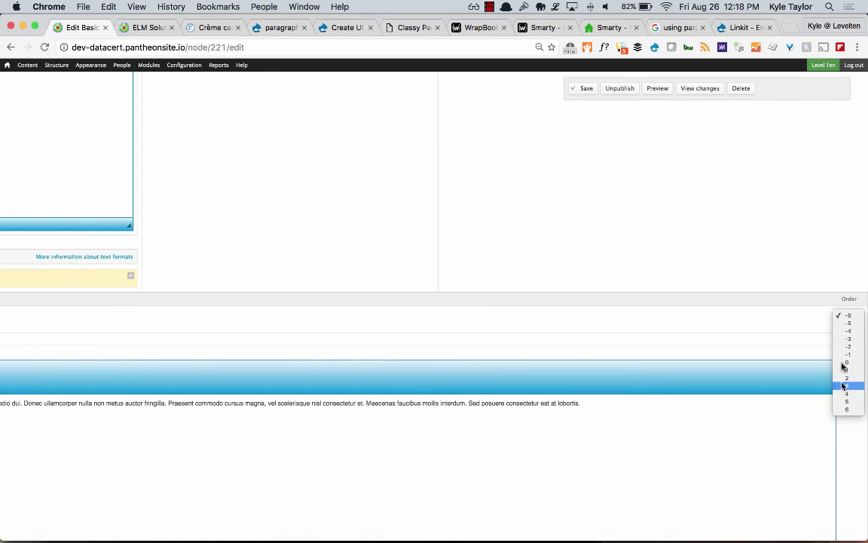
click(844, 370)
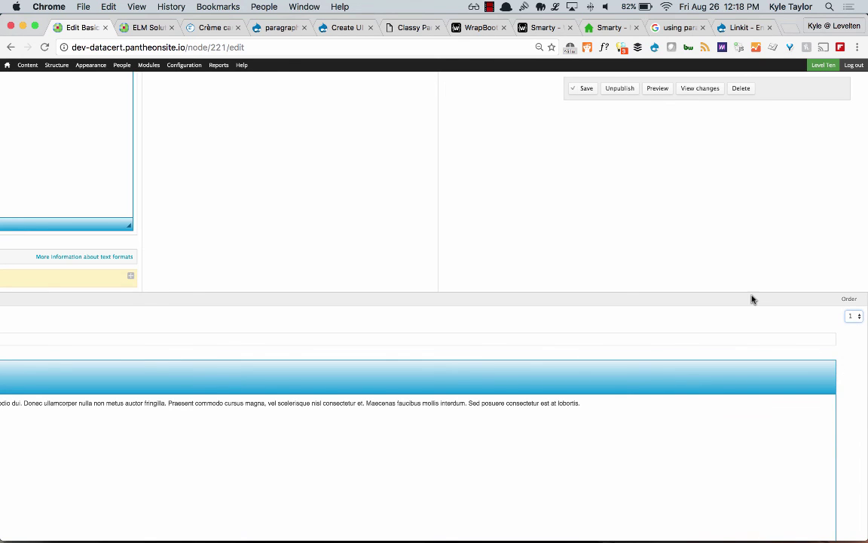
scroll(599, 255, left, 10)
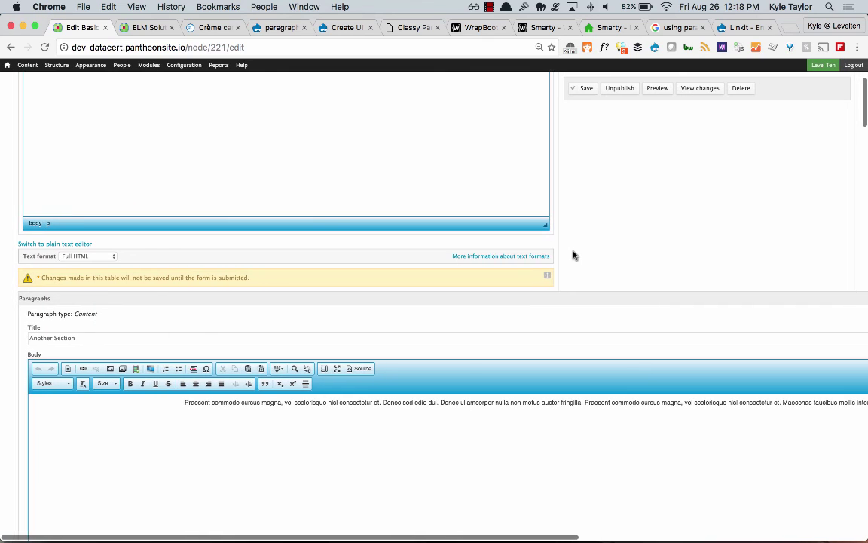